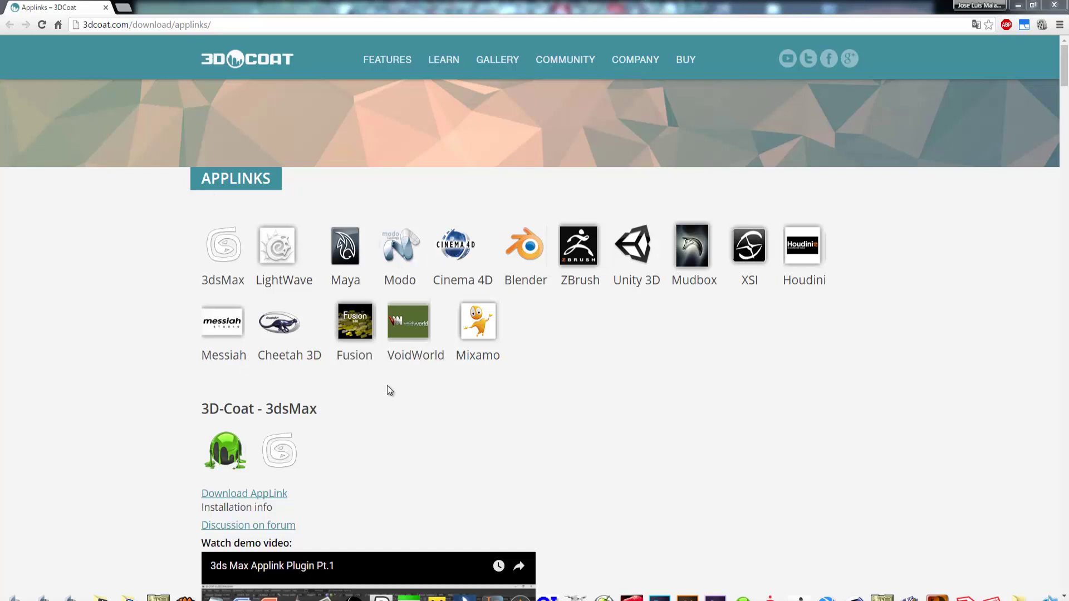
Show the Cinema 4D applink section and review its versions, keeping ApplinkCinema4DR15win_v1.0.zip selected
click(467, 245)
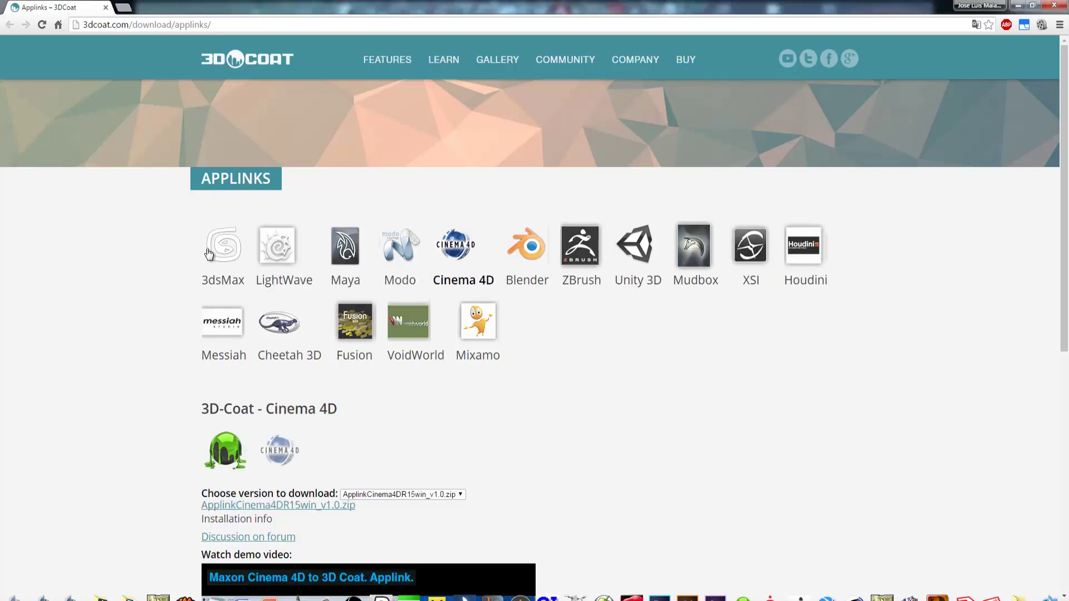
scroll(397, 302, down, 4)
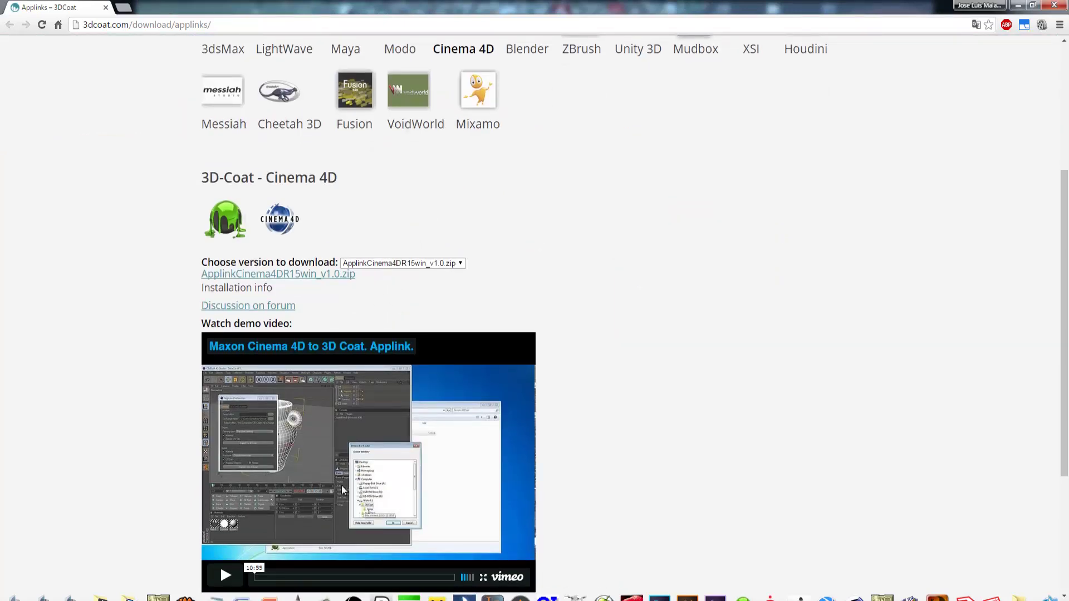
scroll(343, 483, down, 2)
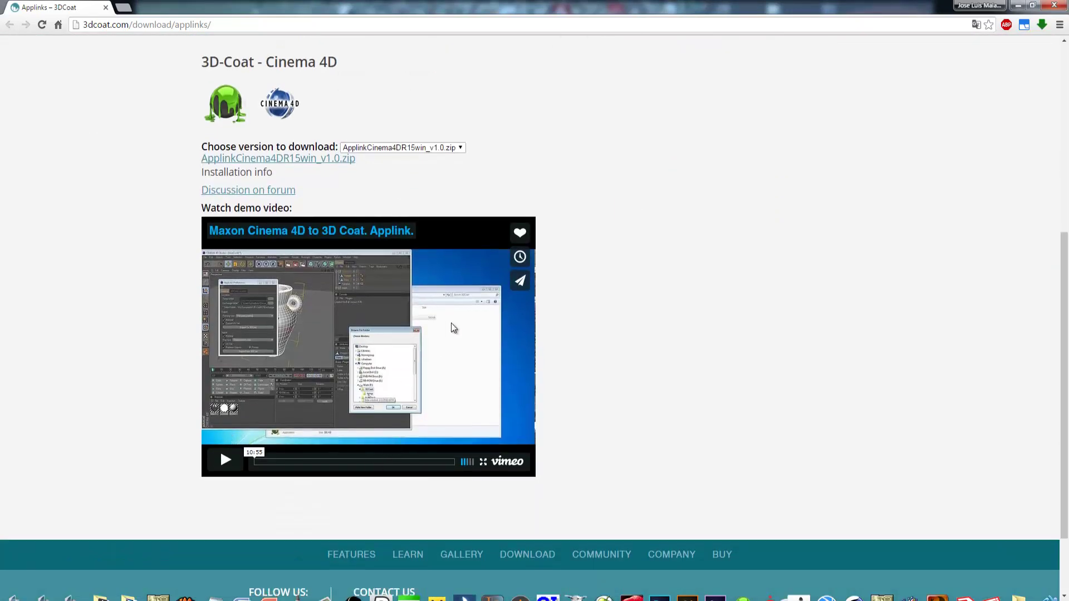
scroll(444, 300, up, 2)
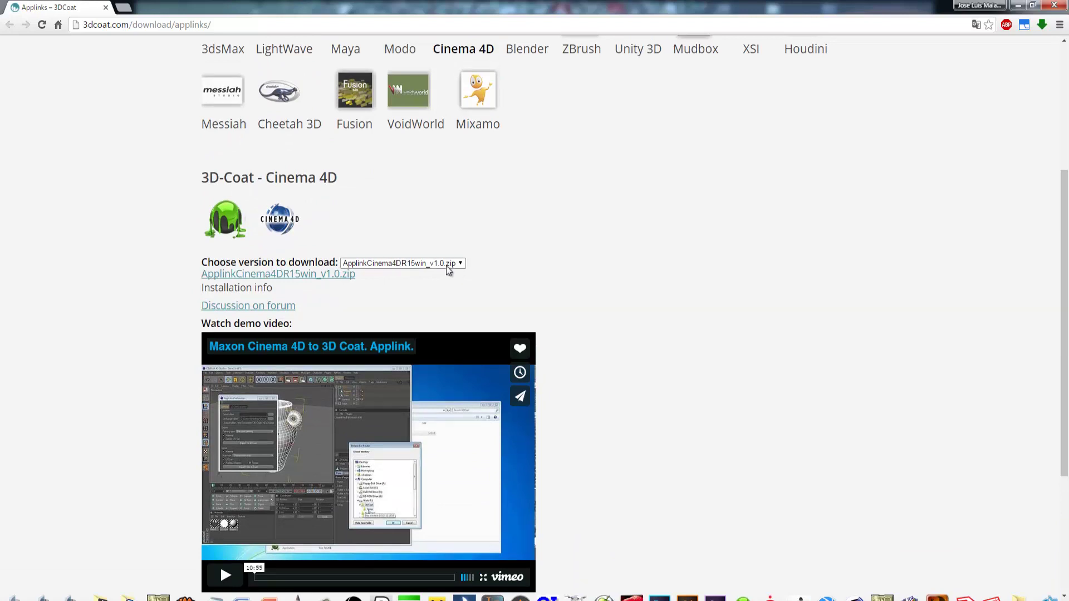
click(446, 265)
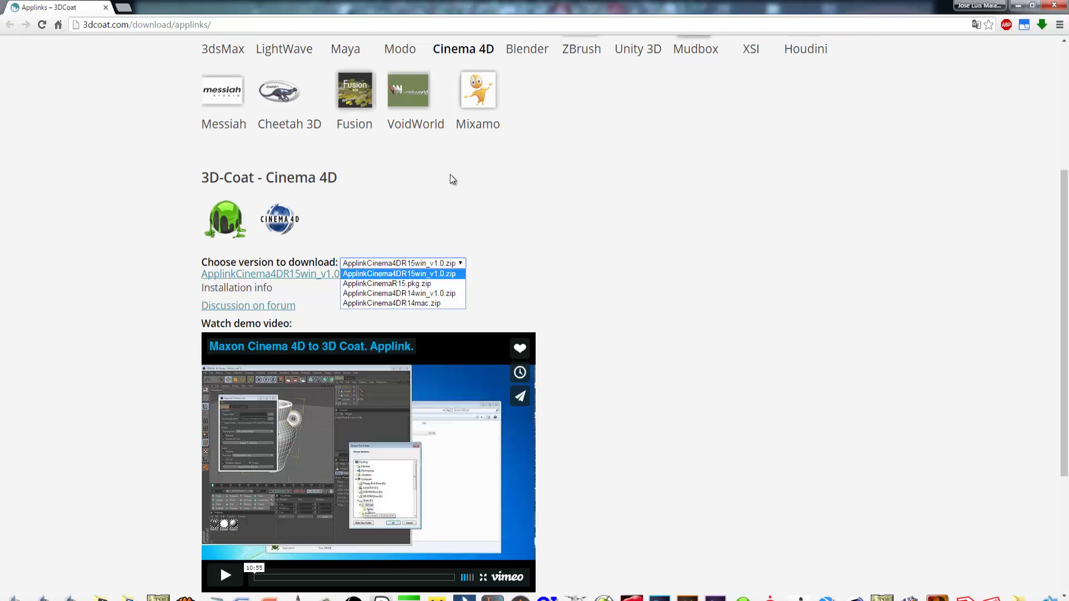
click(599, 370)
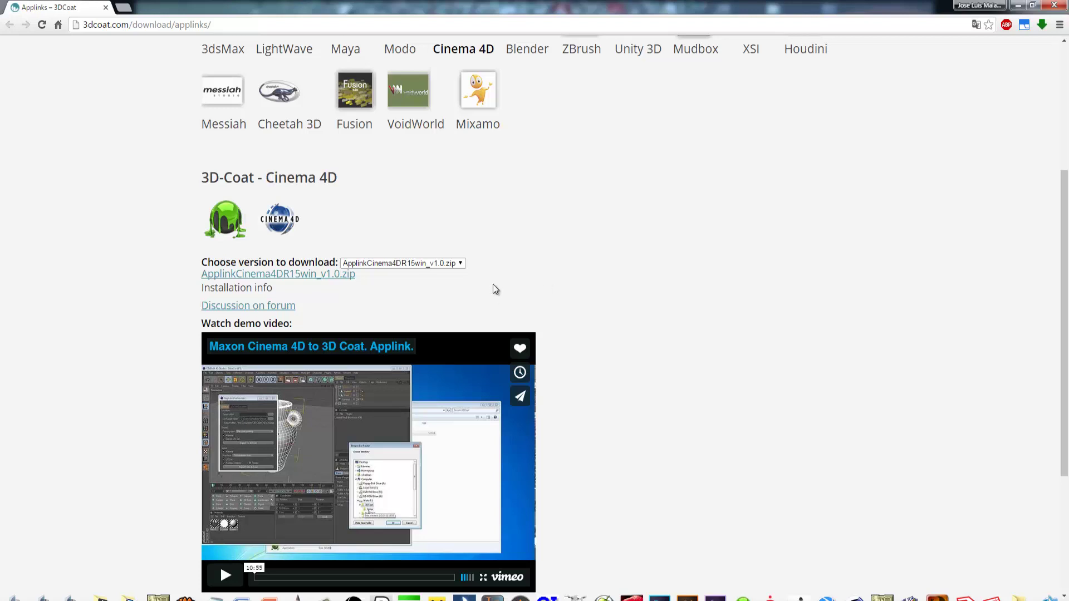
click(443, 263)
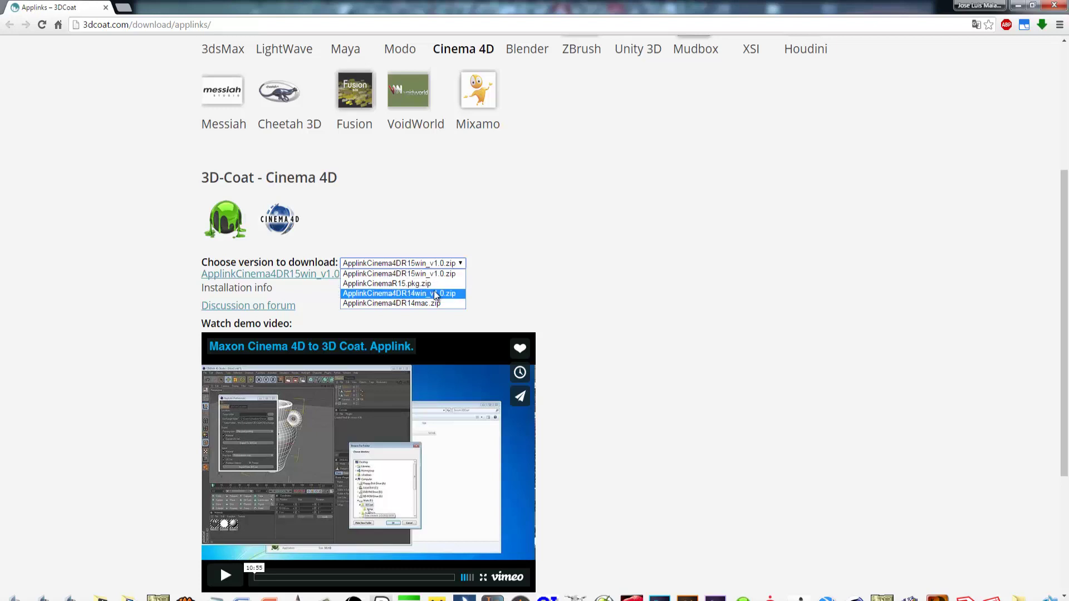
Download the ApplinkCinema4DR15win_v1.0.zip archive, dismissing the save dialog
click(556, 282)
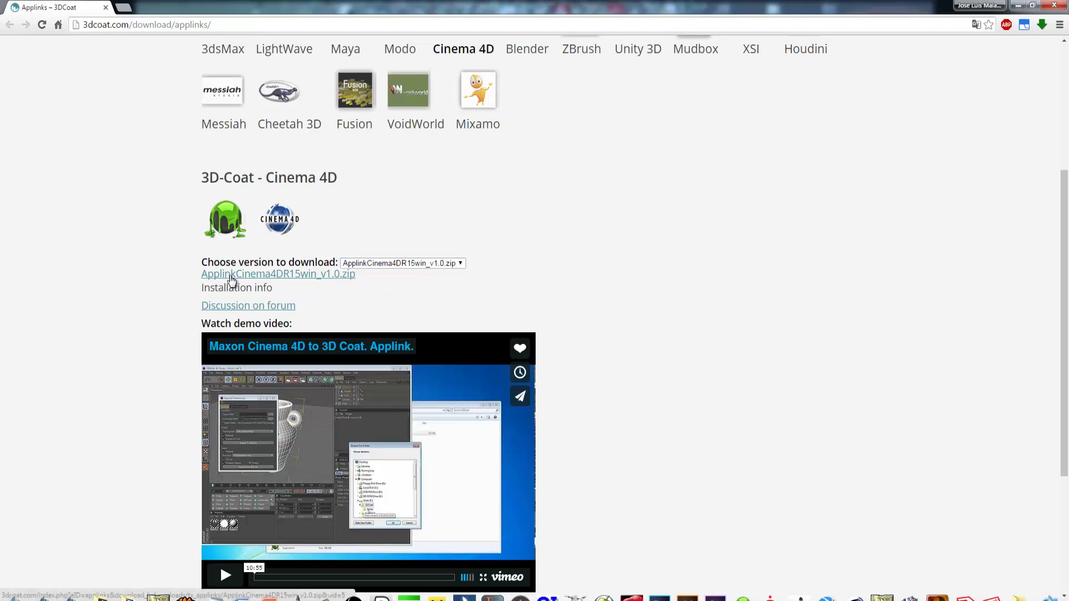
click(261, 273)
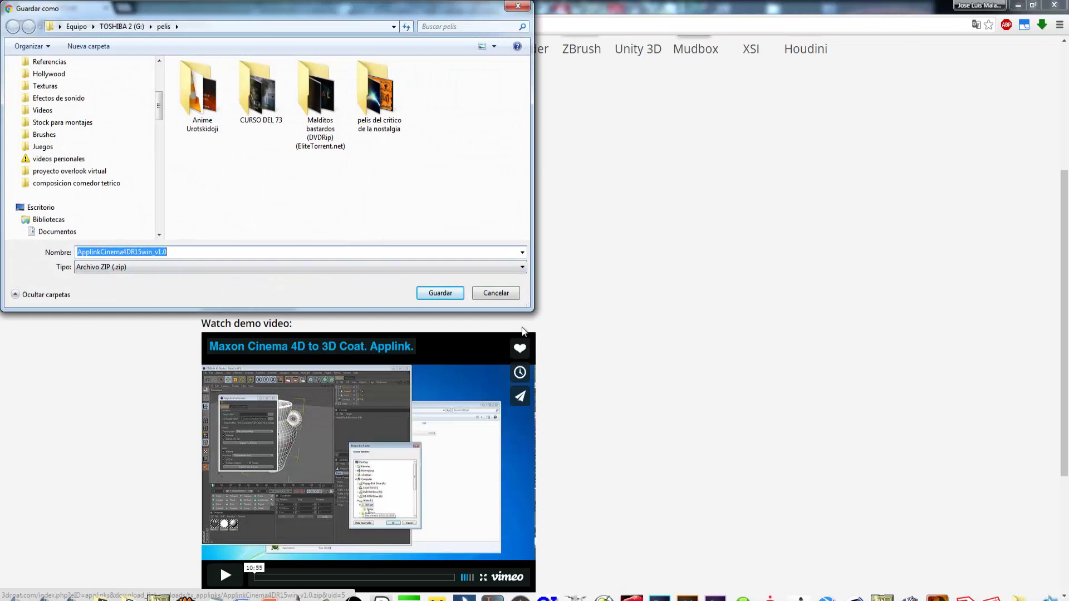
click(492, 294)
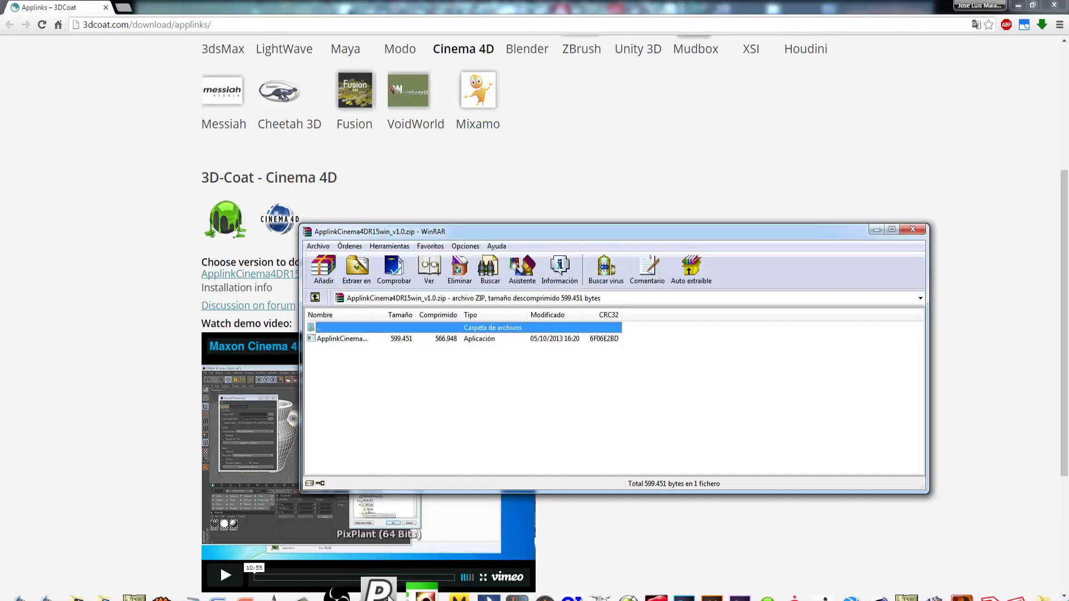
Launch the AppLink installer from the archive, check the destination folder, then cancel without installing
double_click(335, 340)
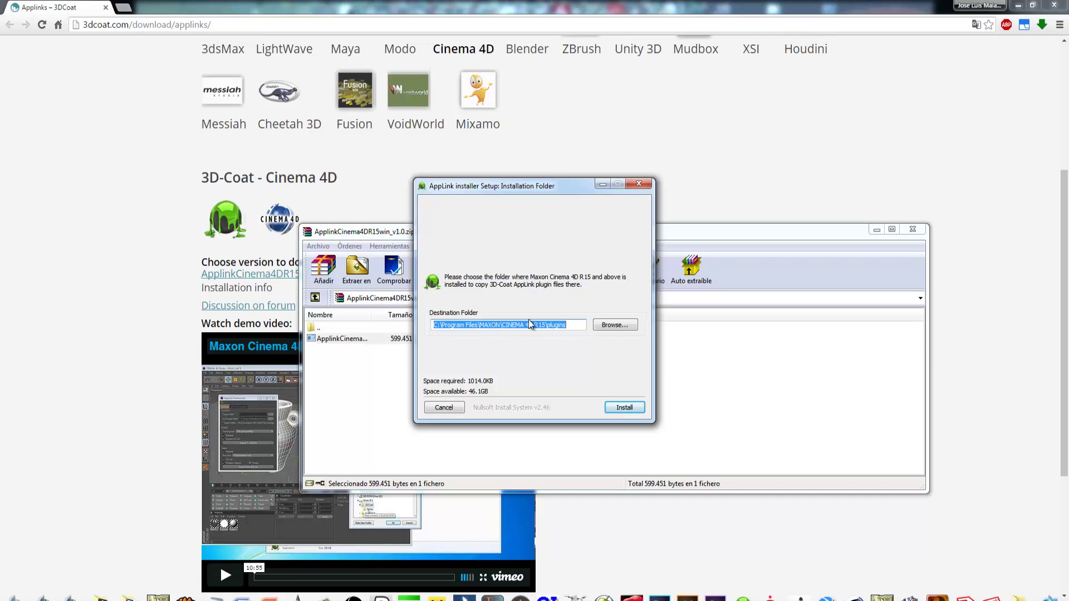
click(600, 327)
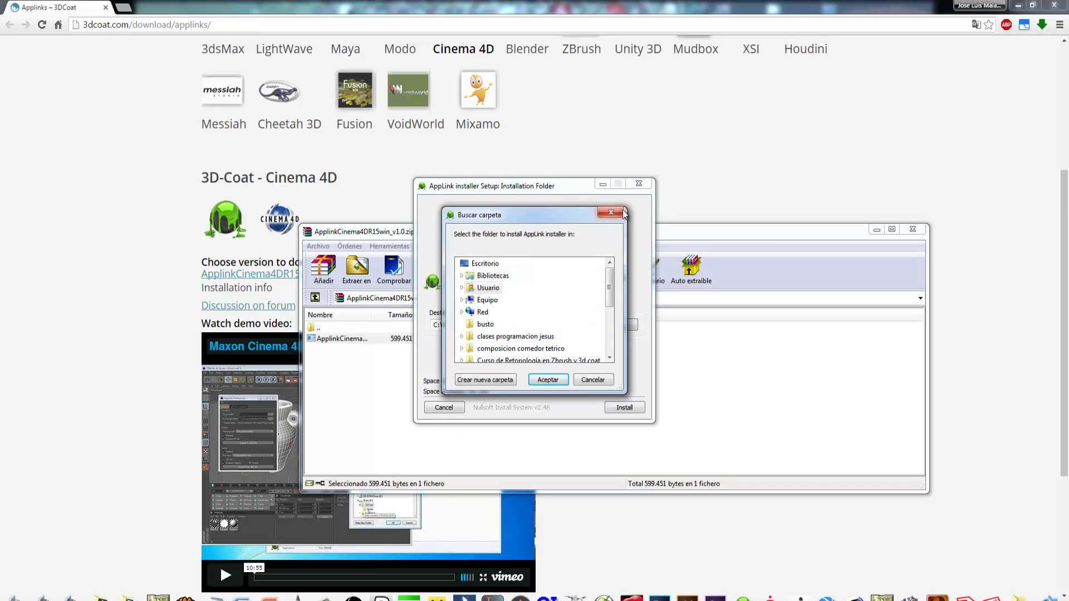
click(607, 214)
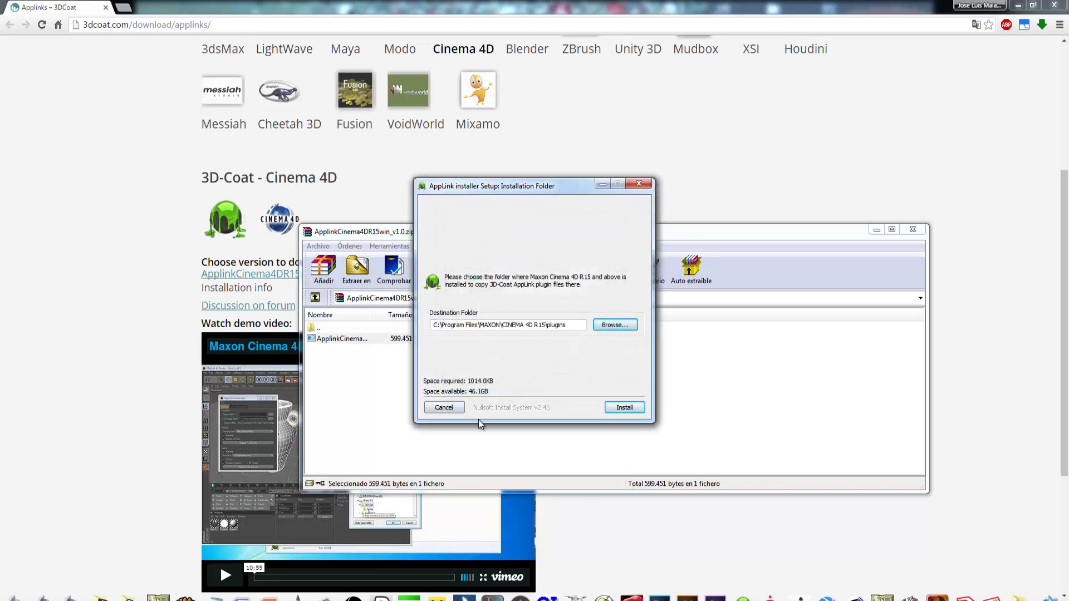
click(444, 408)
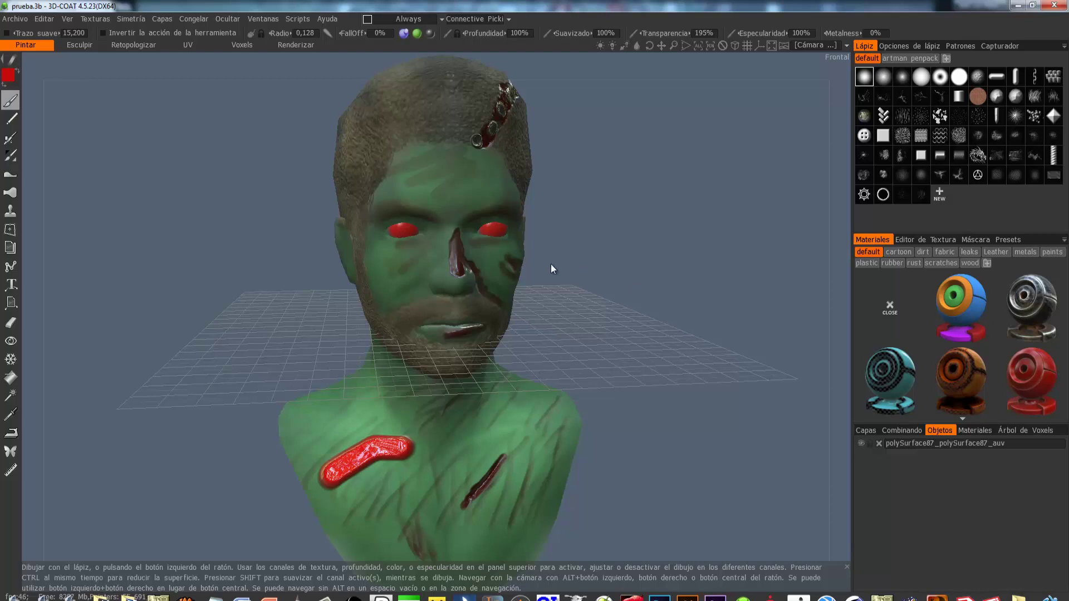
Orbit the bust to its left profile and show its colour UV map in the Editor de Textura
drag(583, 259, 508, 241)
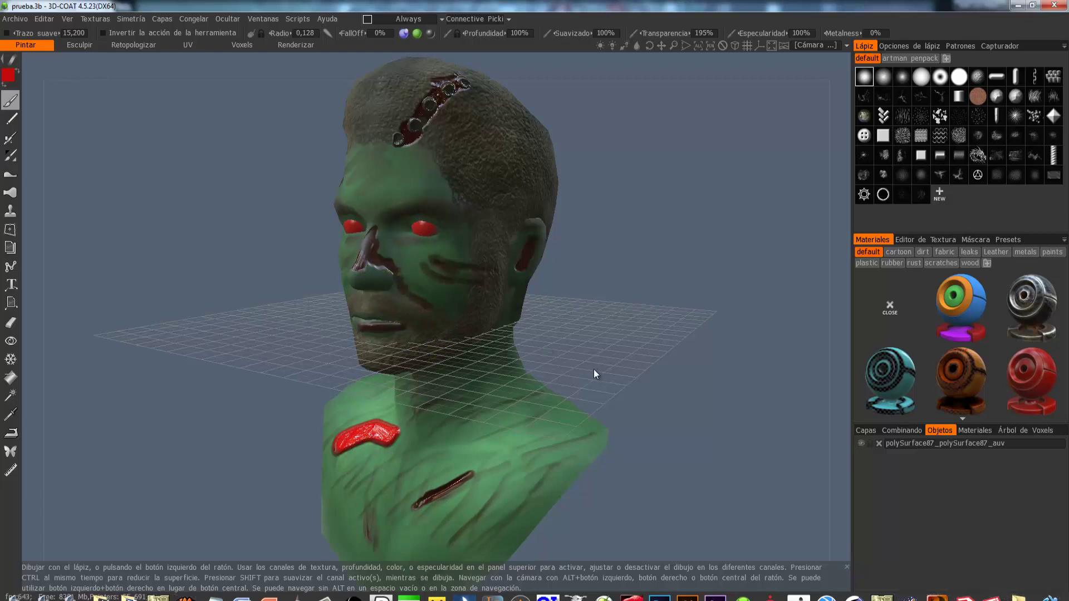
mouse_move(613, 202)
mouse_down()
mouse_move(574, 227)
mouse_move(584, 243)
mouse_up()
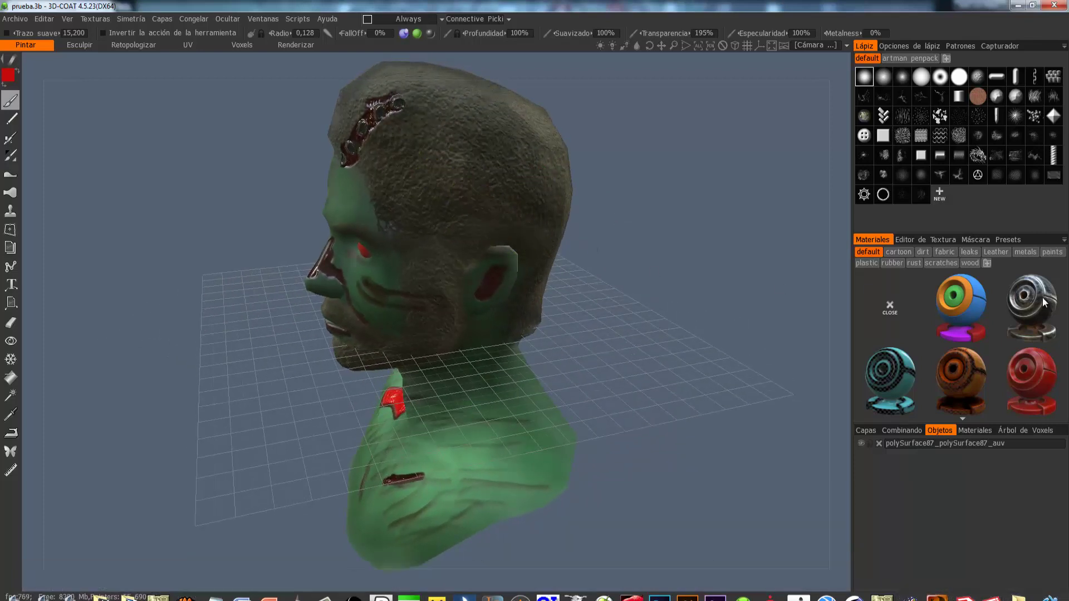
click(921, 240)
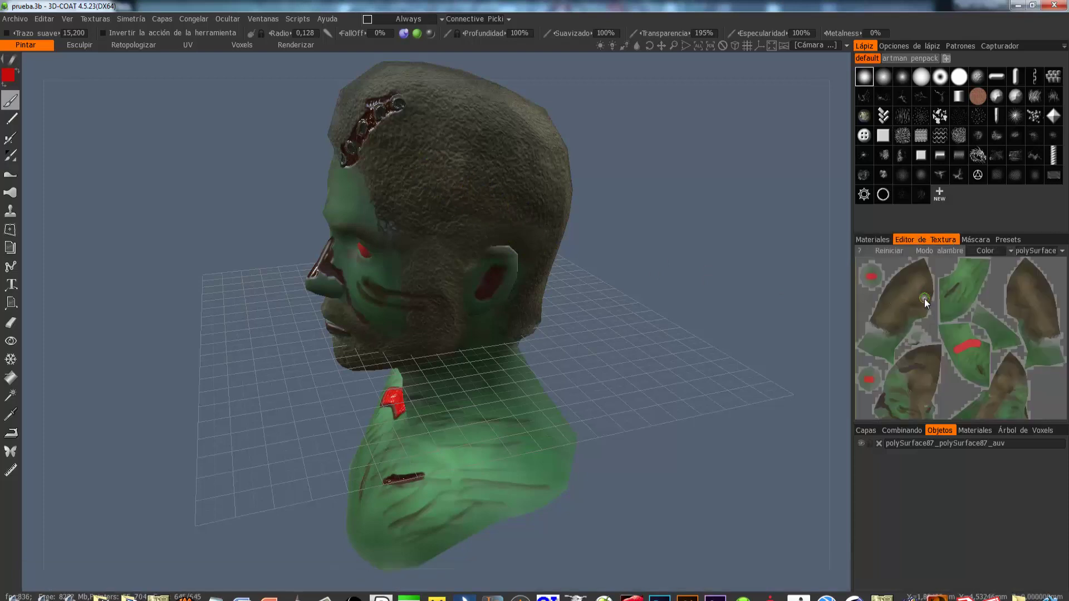
Preview the bust's Normales map and turn the bust to face the front
click(990, 250)
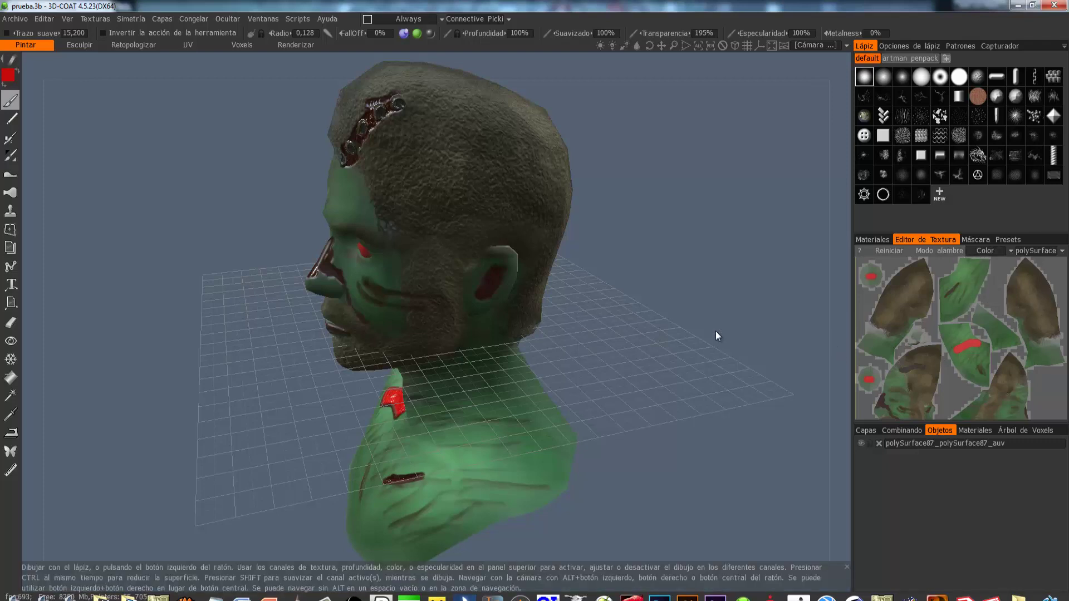
click(996, 250)
click(992, 275)
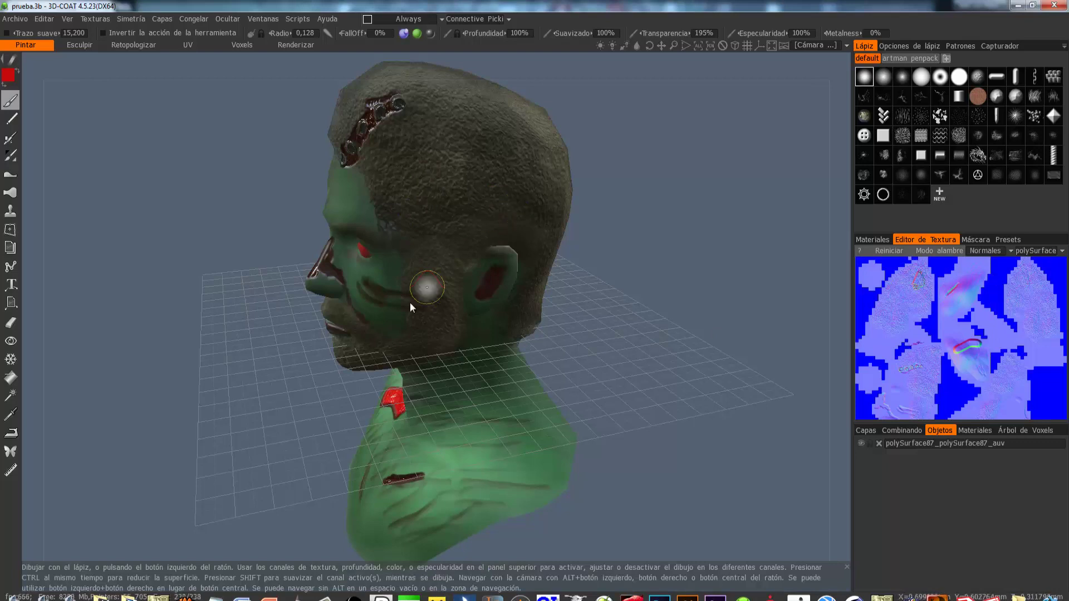
right_drag(416, 205, 436, 236)
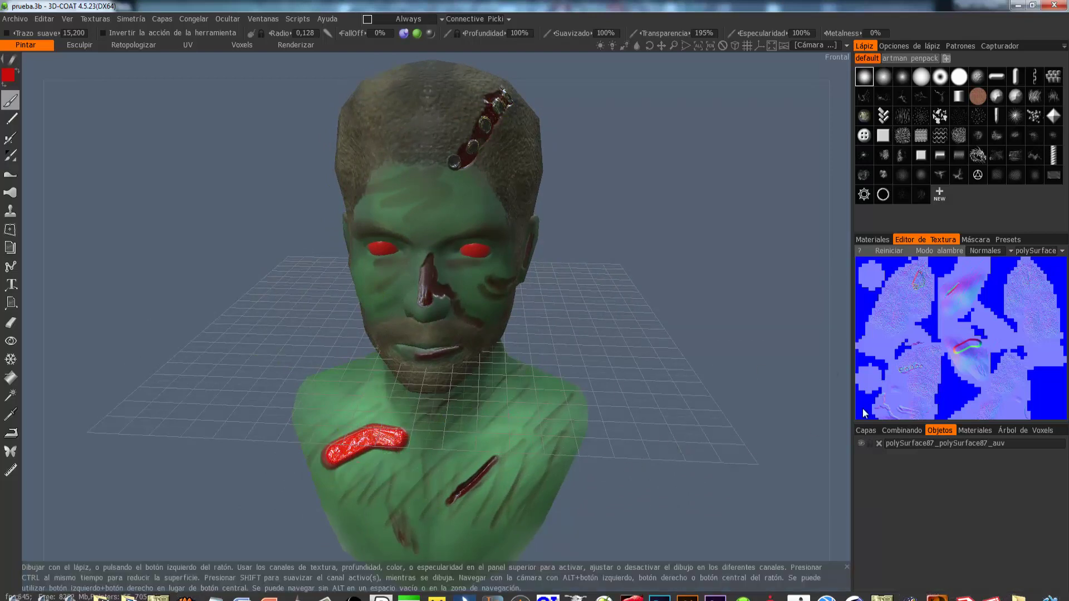
Paint a light Especular stroke from nose to cheek, preview TexMetal, then return to Color
click(994, 251)
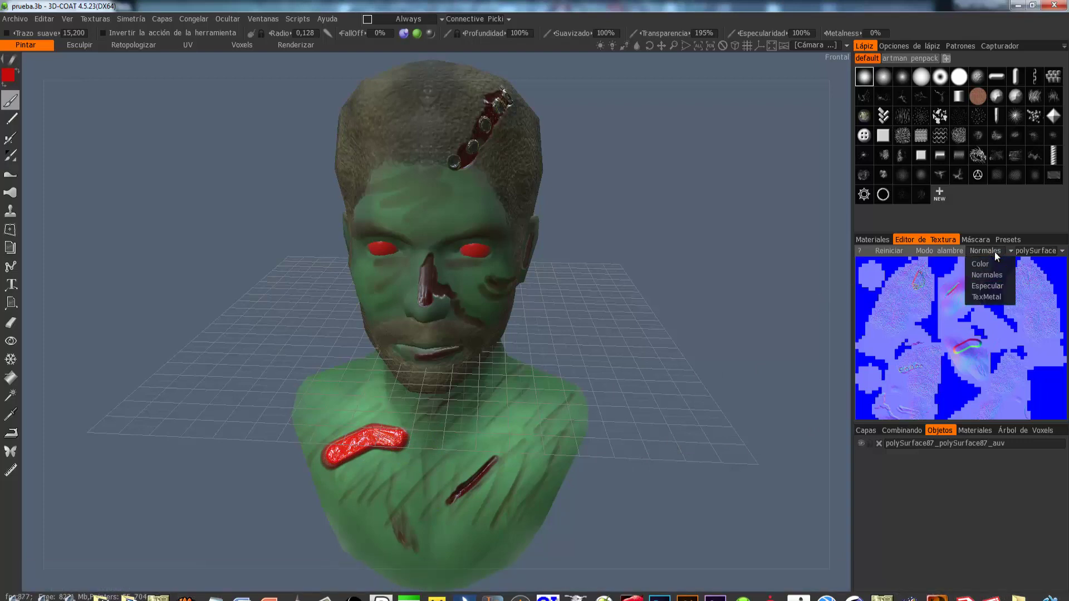
click(994, 288)
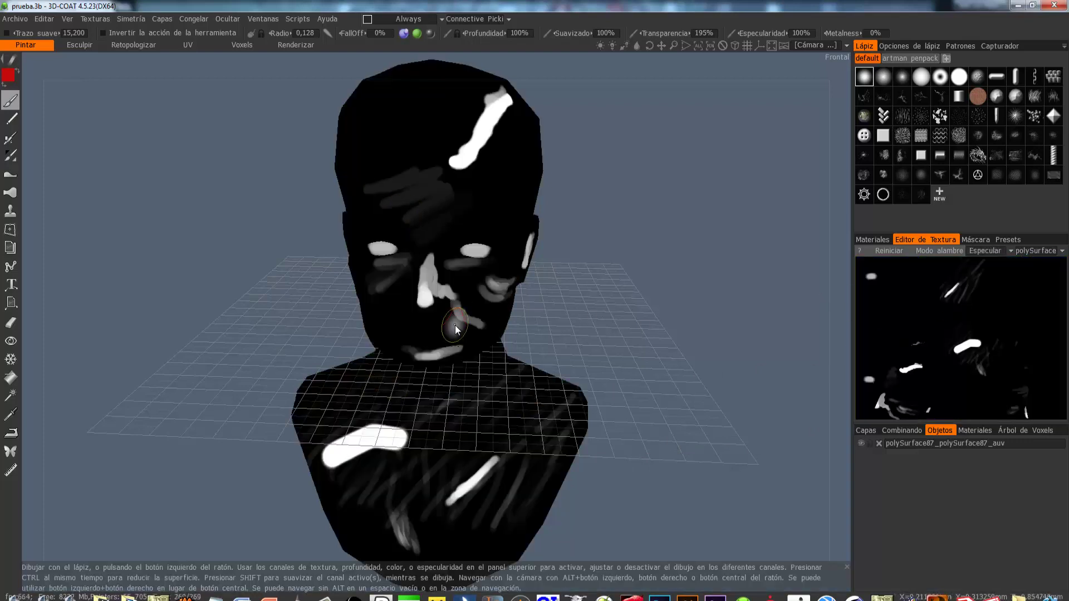
drag(443, 295, 484, 327)
click(993, 252)
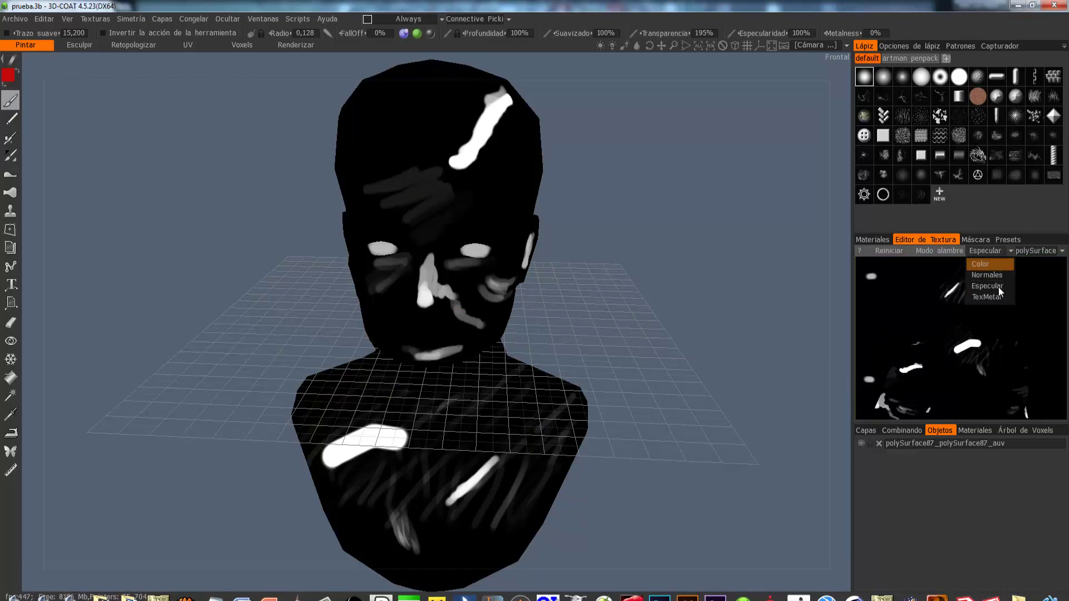
click(996, 296)
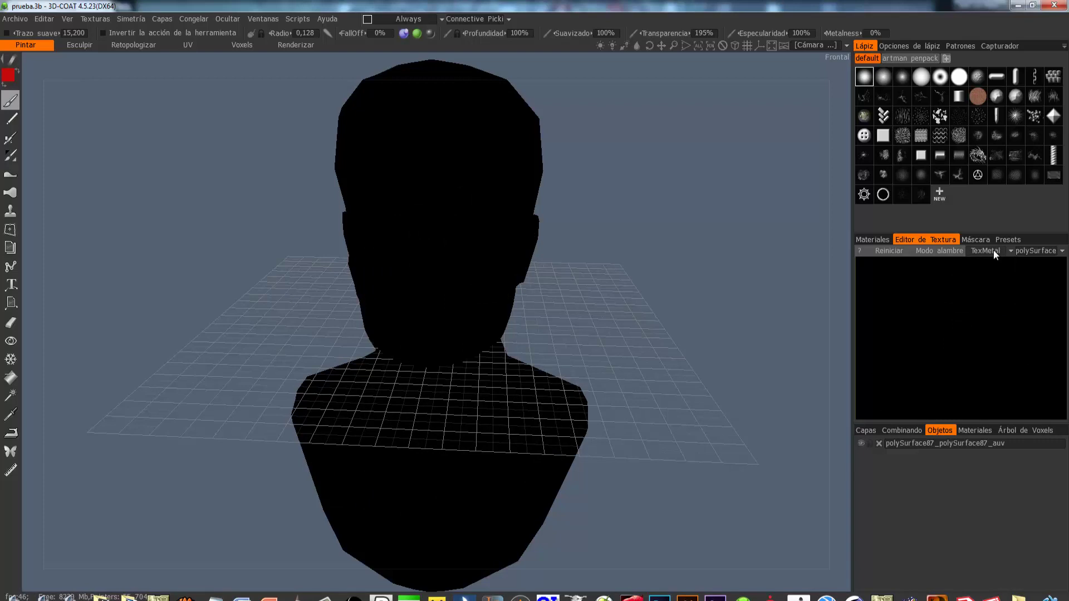
click(997, 251)
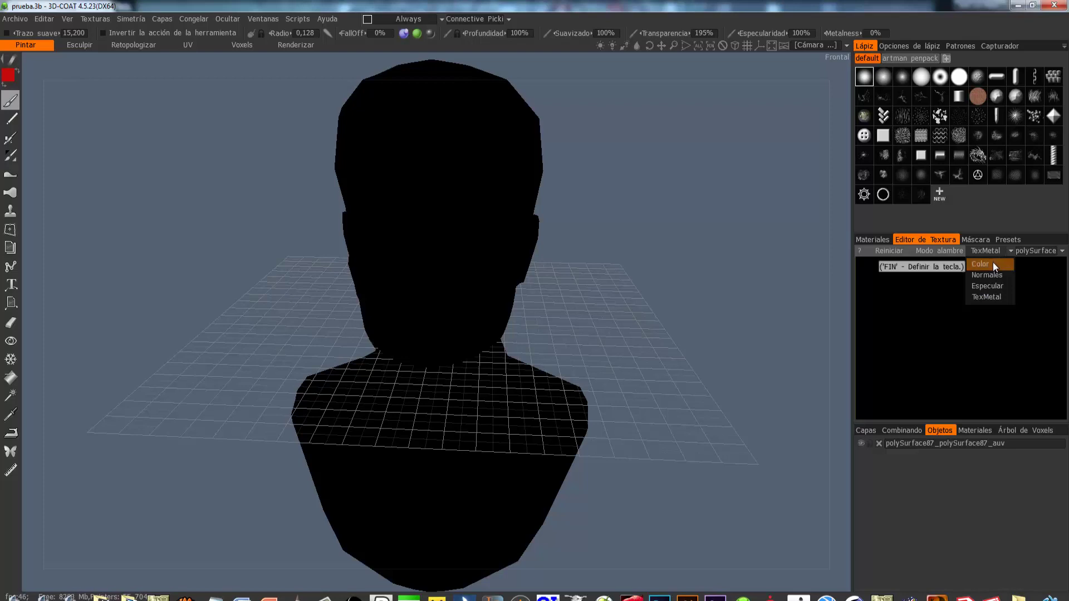
click(993, 262)
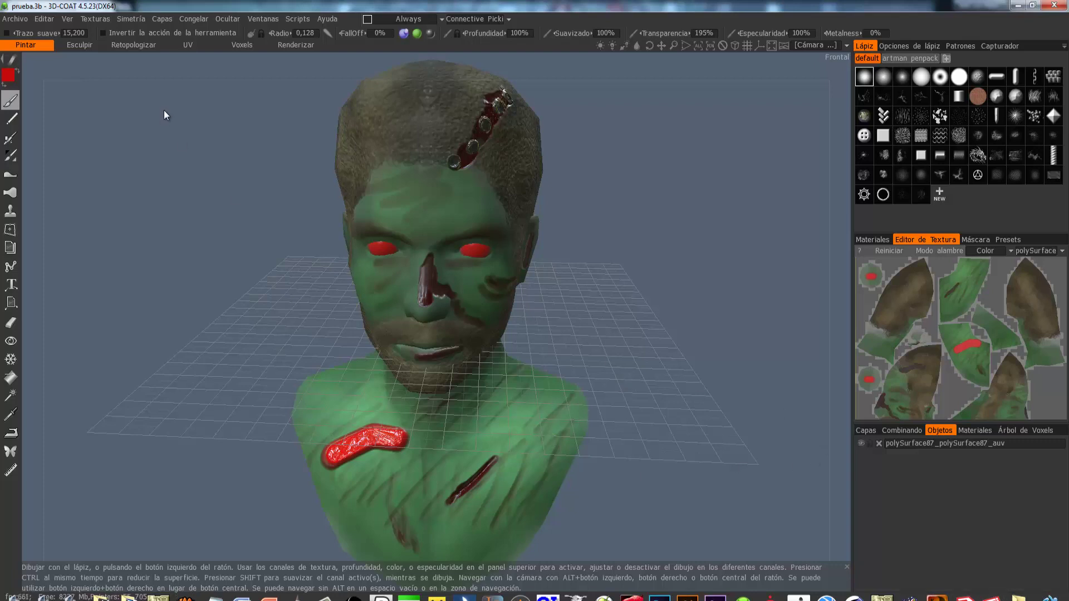
Save the current 3D-Coat page layout from the window layout options
click(15, 19)
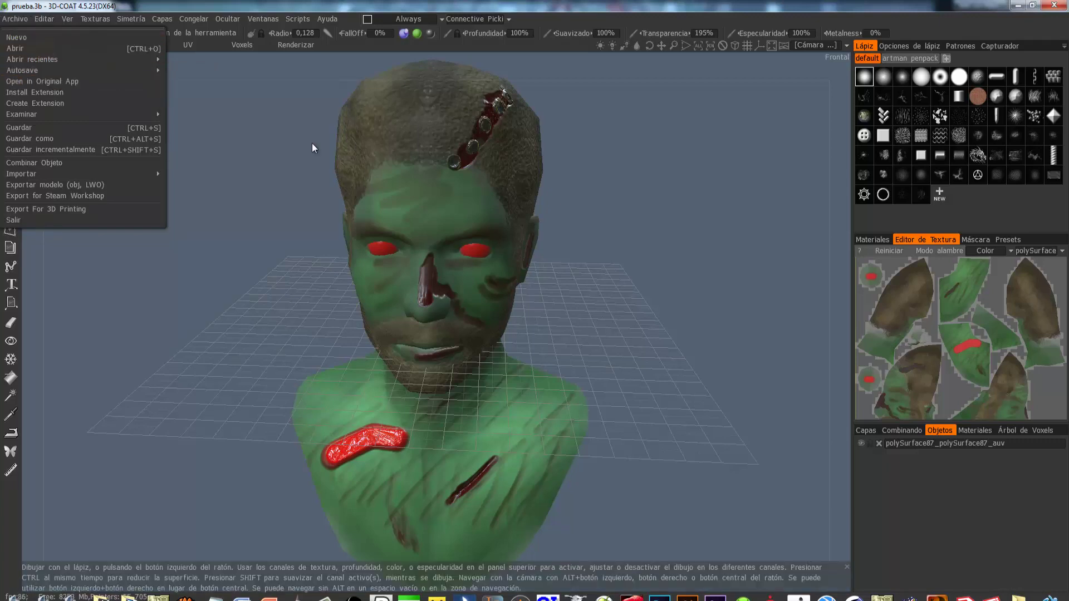
click(259, 31)
click(276, 21)
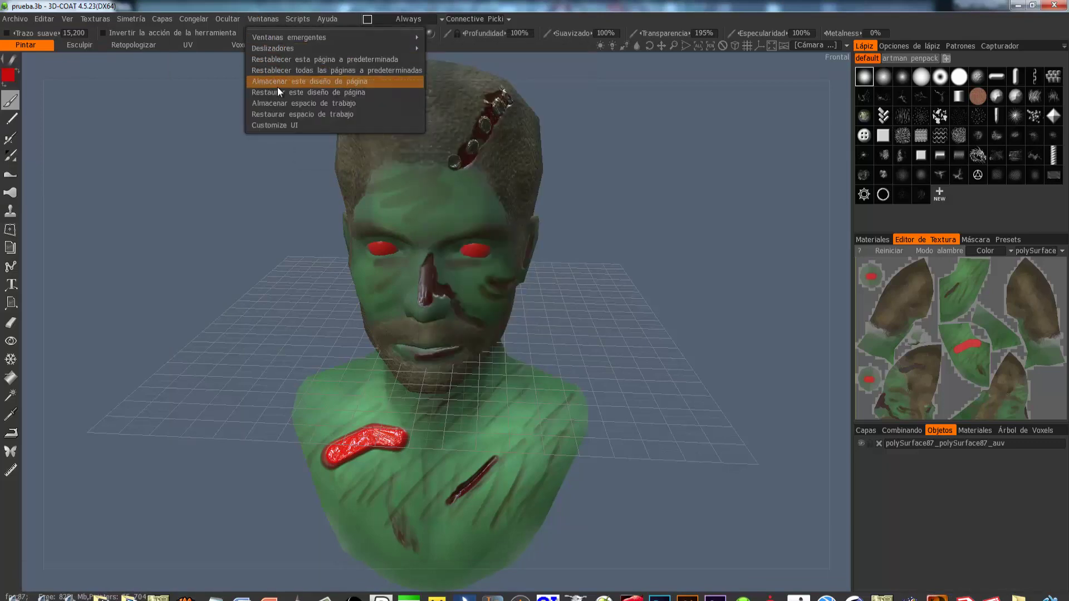
click(278, 86)
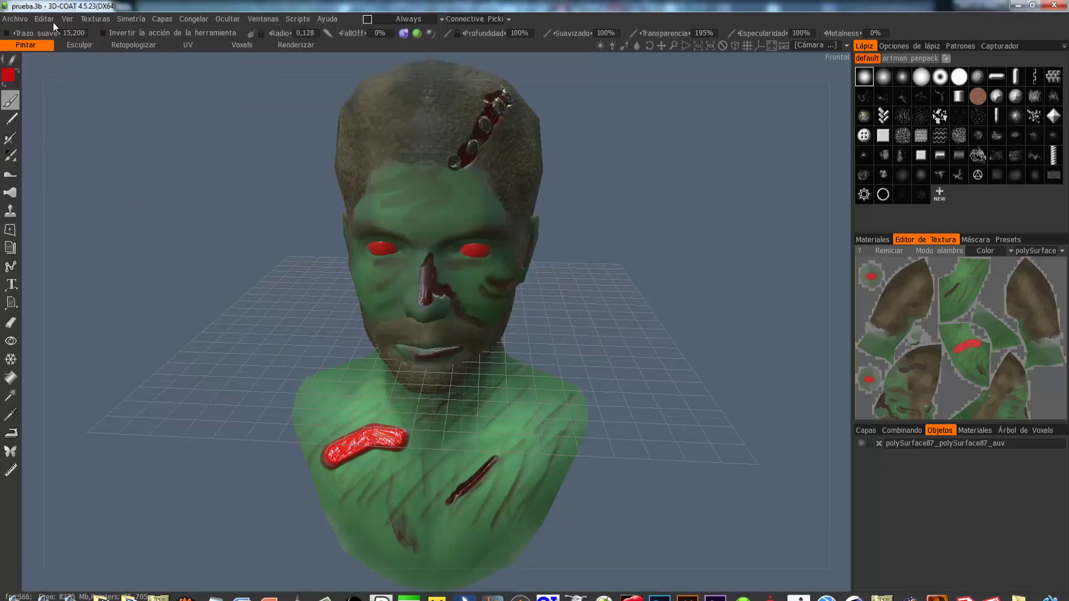
Bring Cinema 4D forward with its AppLink Preferences dialog showing
click(23, 19)
mouse_move(23, 70)
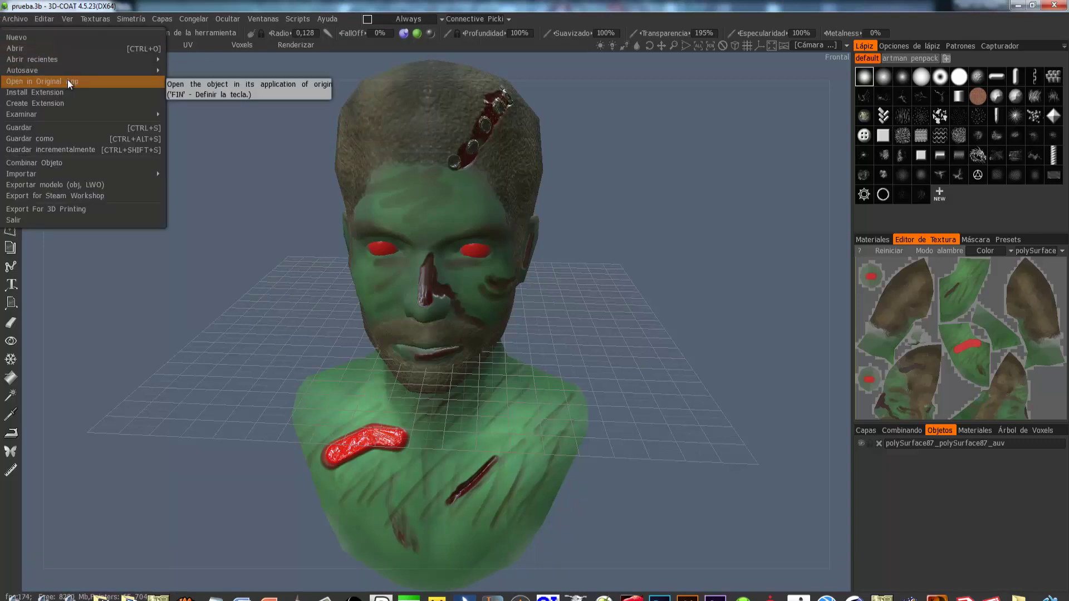
click(113, 78)
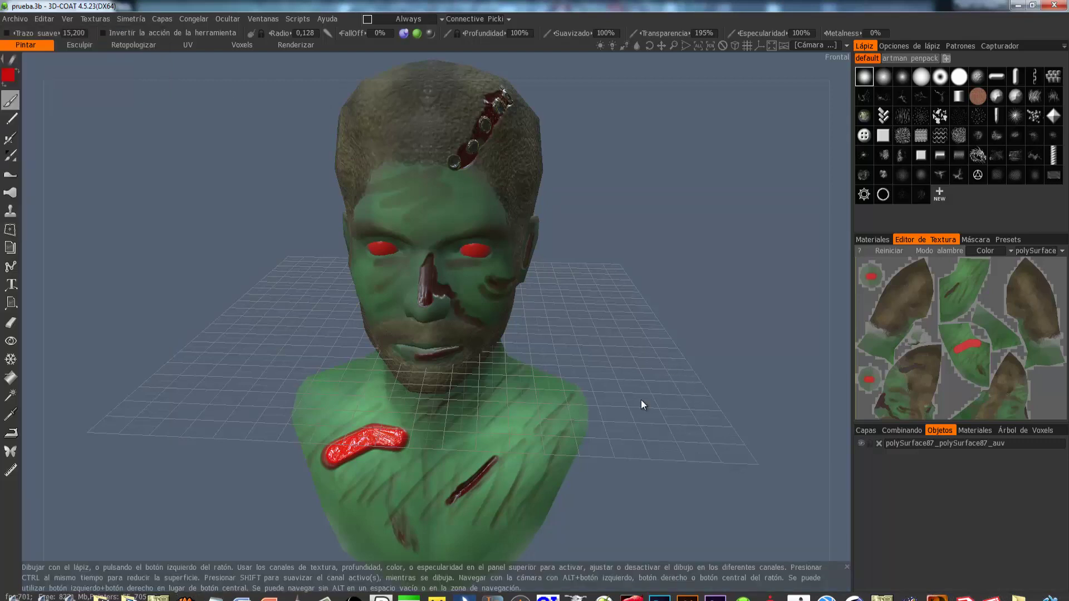
mouse_move(715, 598)
click(464, 551)
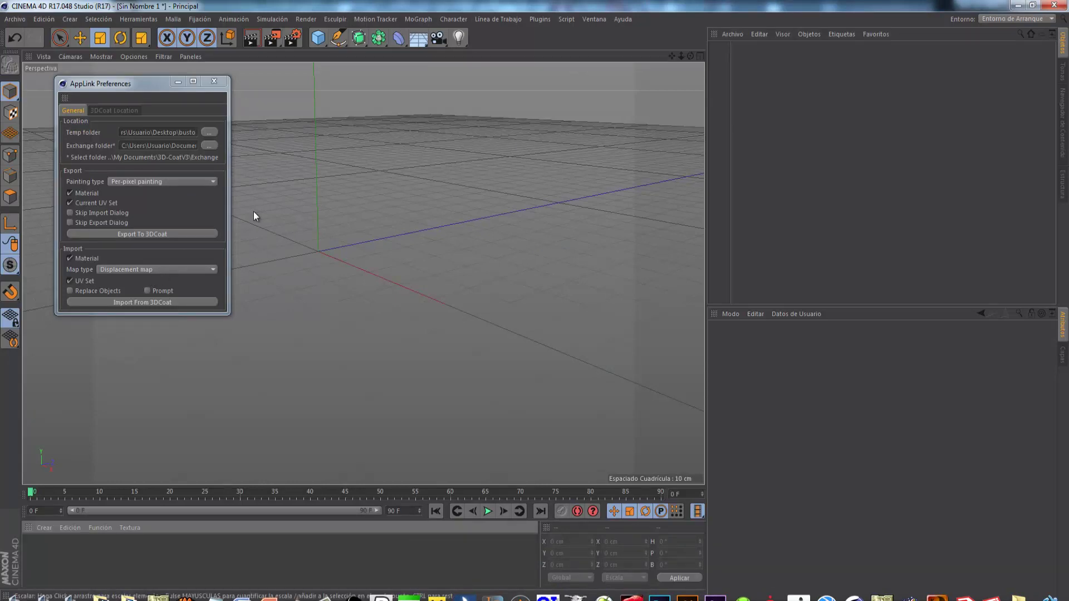
Inspect the AppLink Temp and Exchange folder paths, leaving both unchanged
click(539, 19)
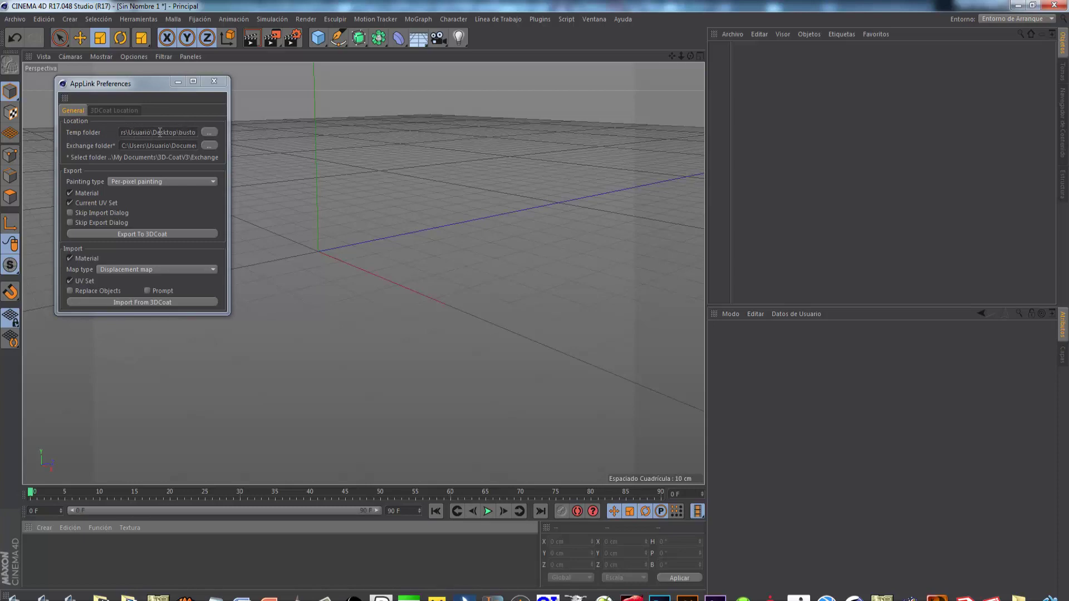
mouse_move(152, 133)
mouse_down()
mouse_move(197, 132)
mouse_move(117, 133)
mouse_up()
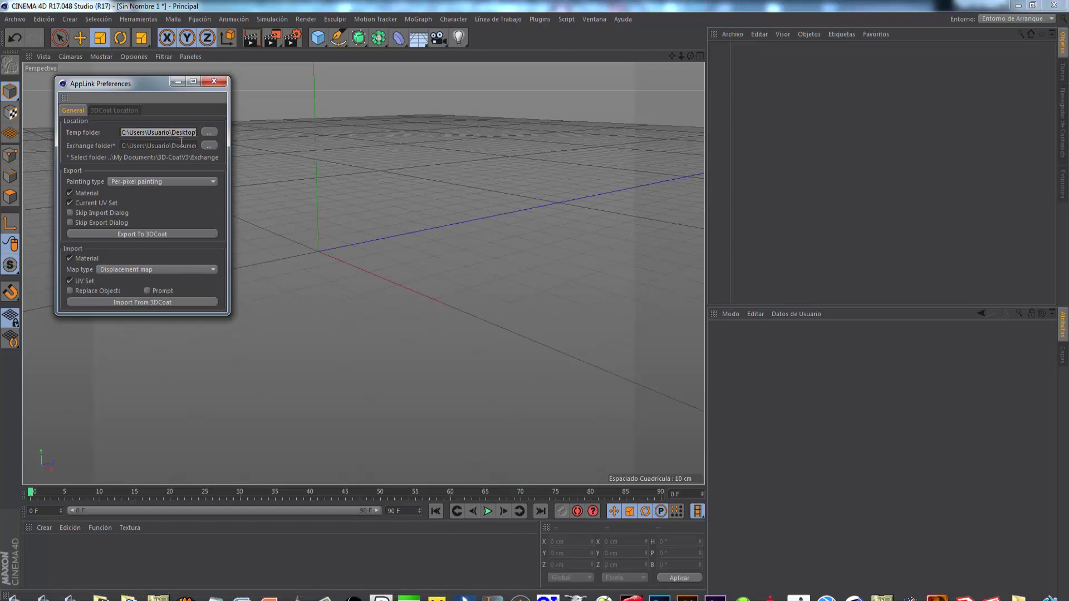
drag(132, 145, 191, 145)
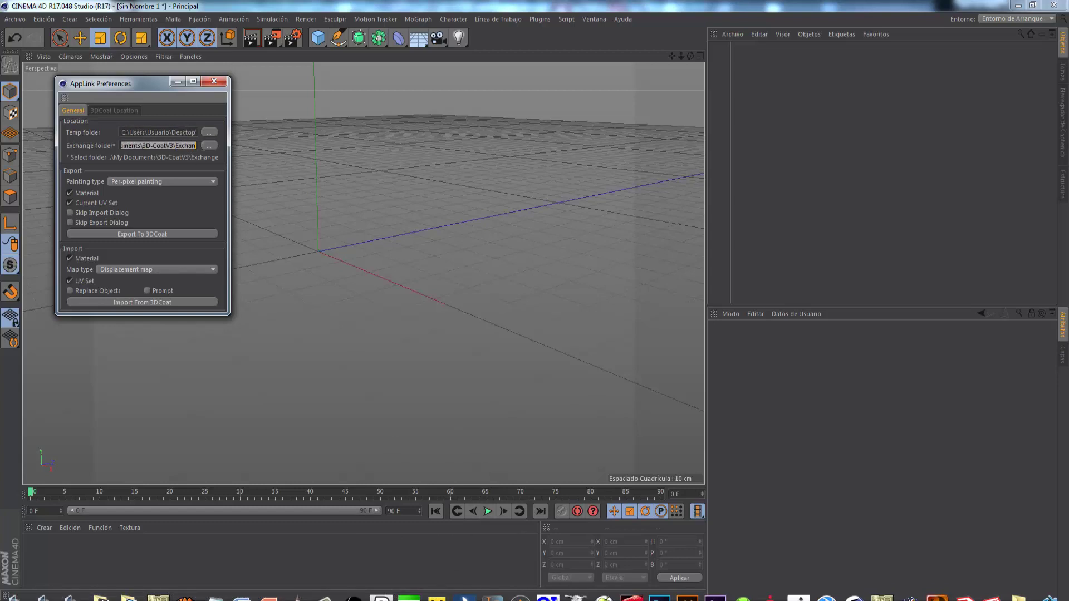
drag(193, 145, 267, 135)
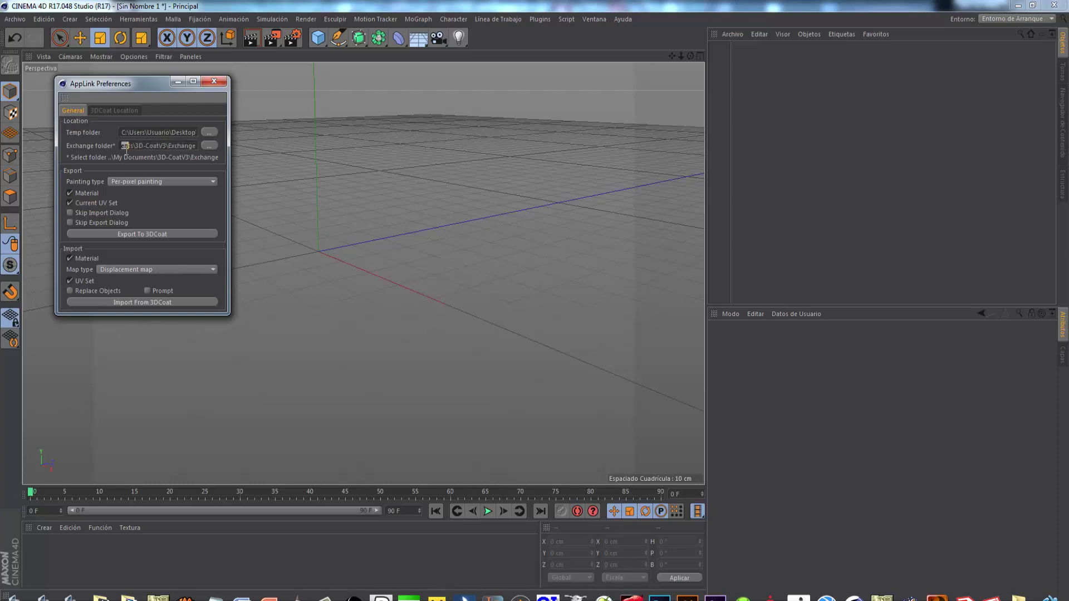
click(195, 142)
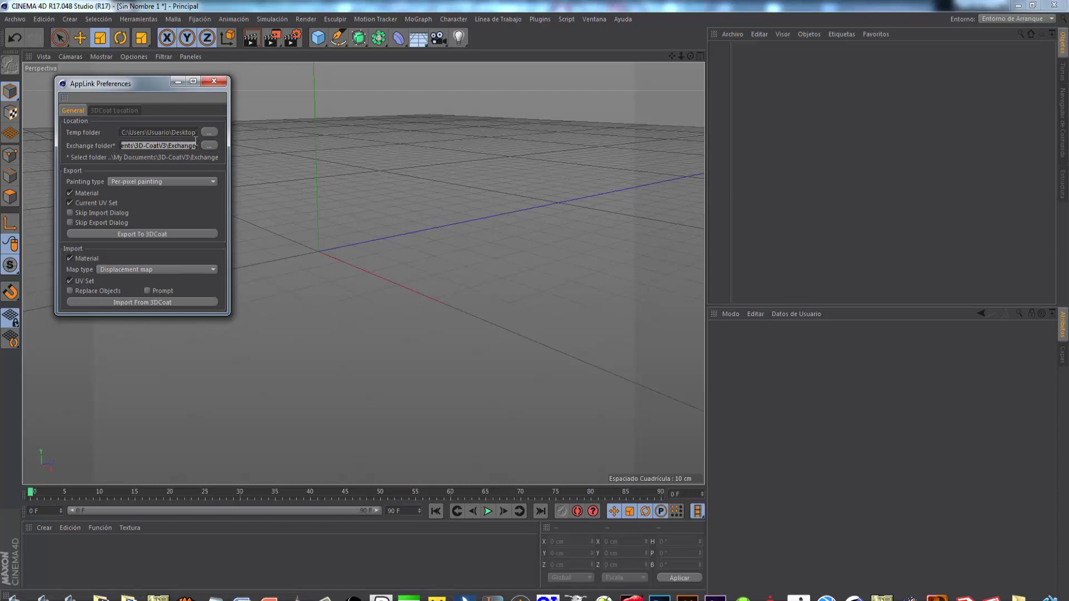
key(Return)
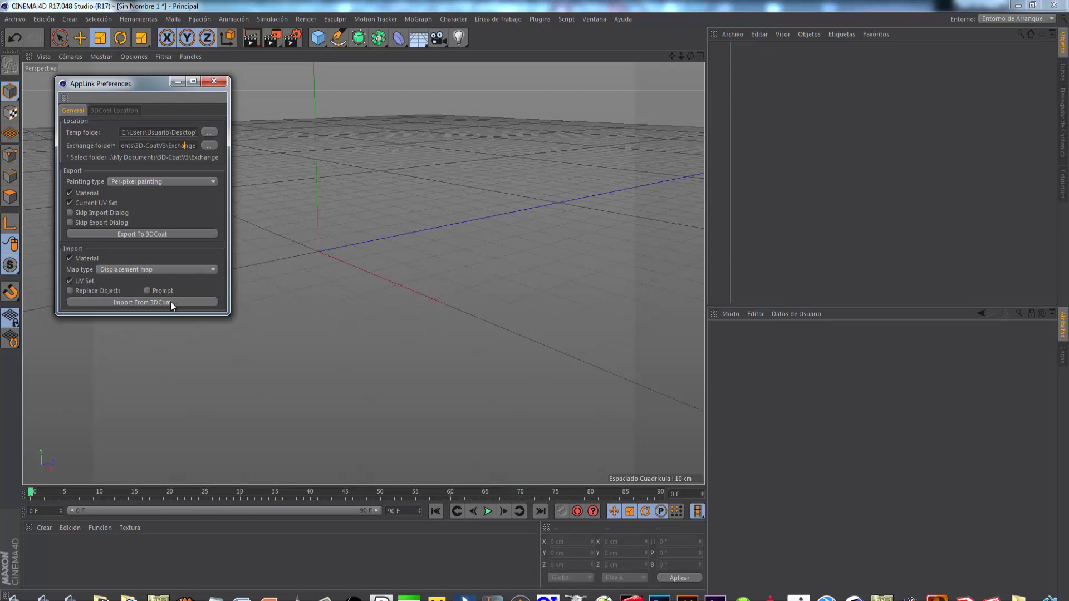
Send the painted bust to its original app, confirming Gloss/Color Specular export with TGA textures
click(428, 587)
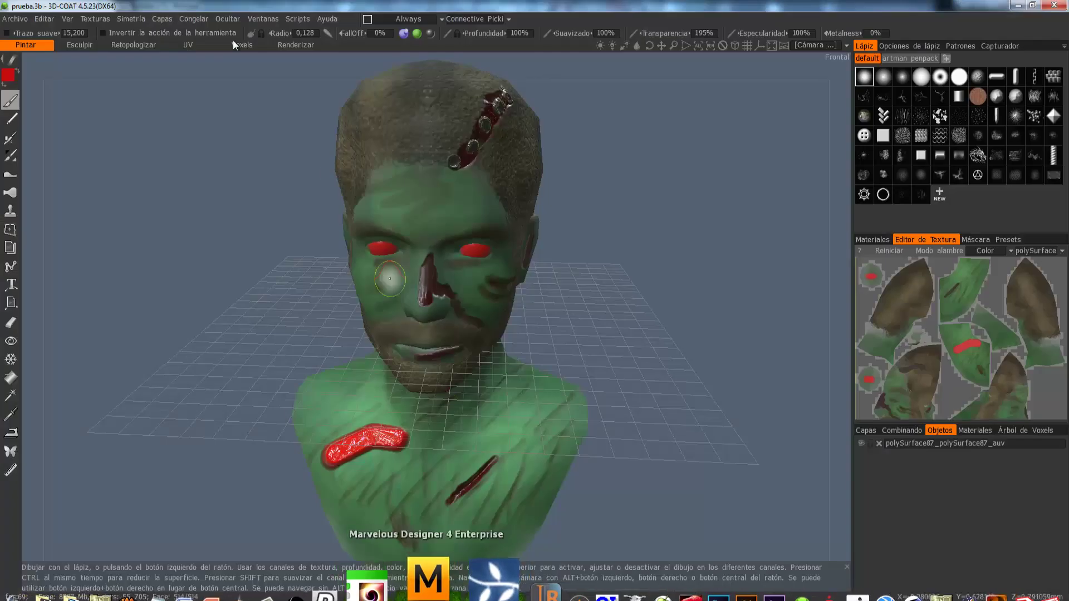
click(15, 18)
click(56, 82)
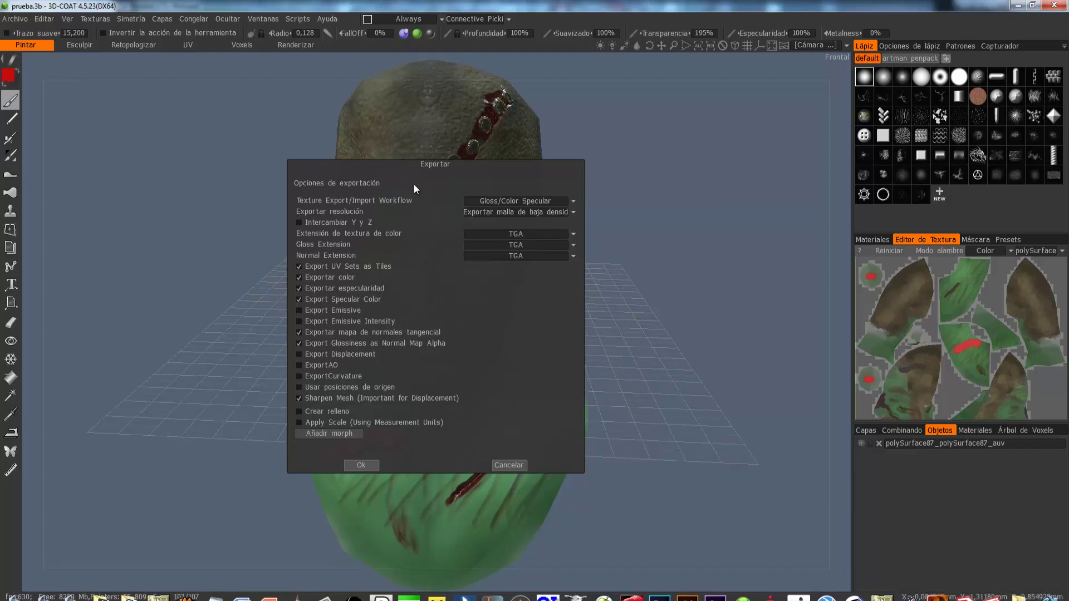
click(361, 465)
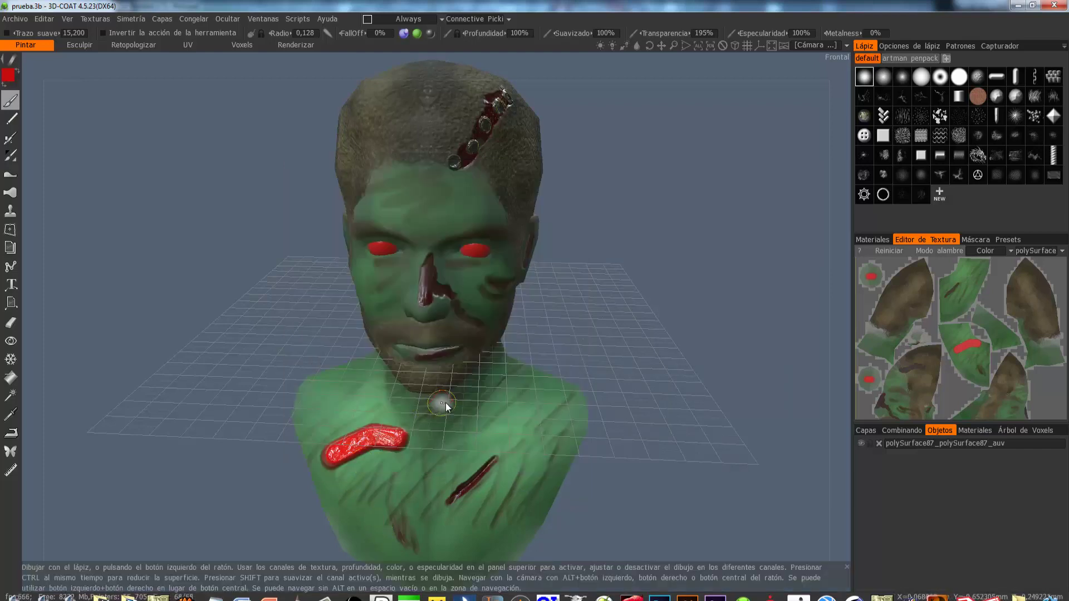
Start an OBJ model export via Exportar modelo, then cancel the save dialog
click(15, 20)
mouse_move(22, 173)
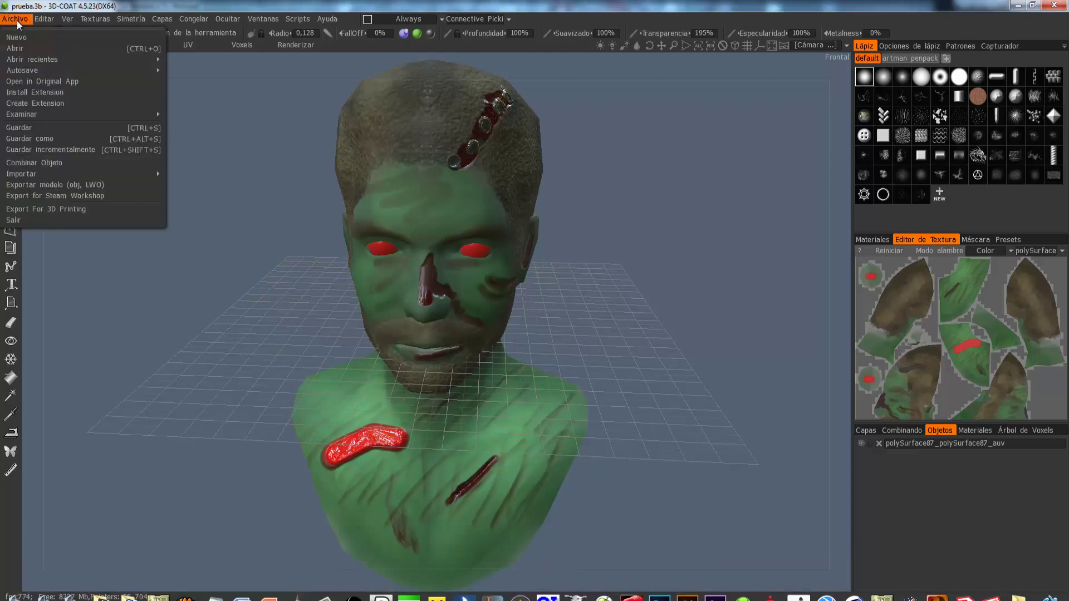
click(104, 187)
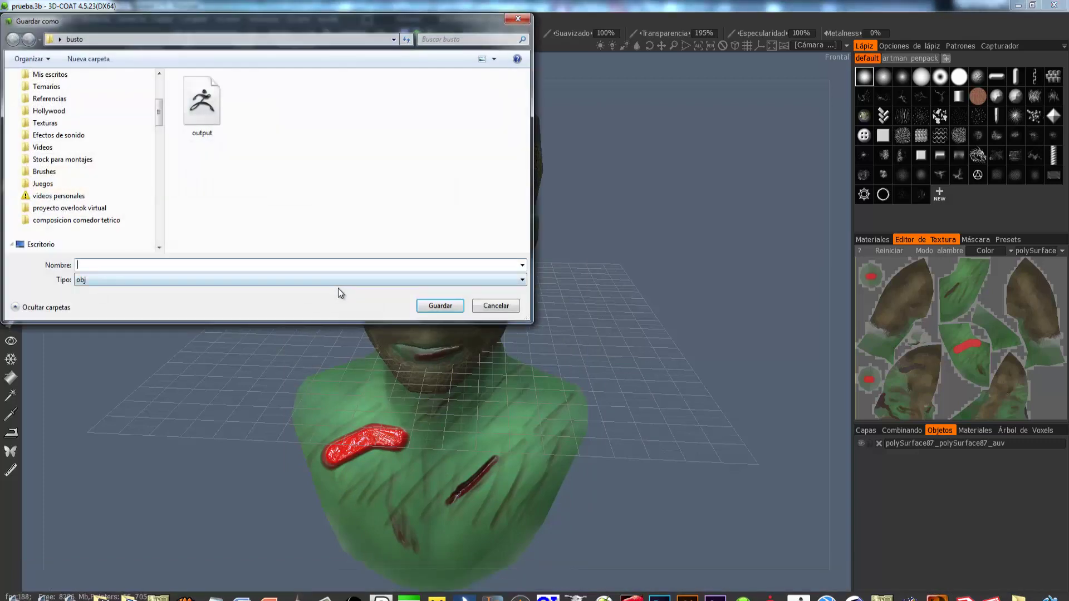
click(480, 307)
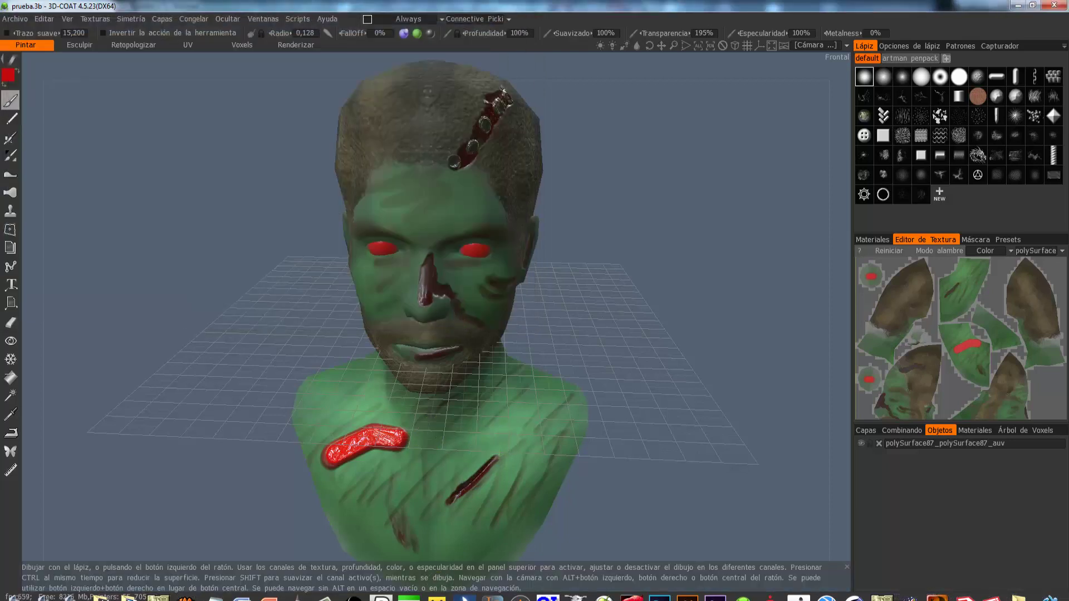
Import the painted bust from 3D-Coat and centre its axis with Centrar Ejes
click(462, 598)
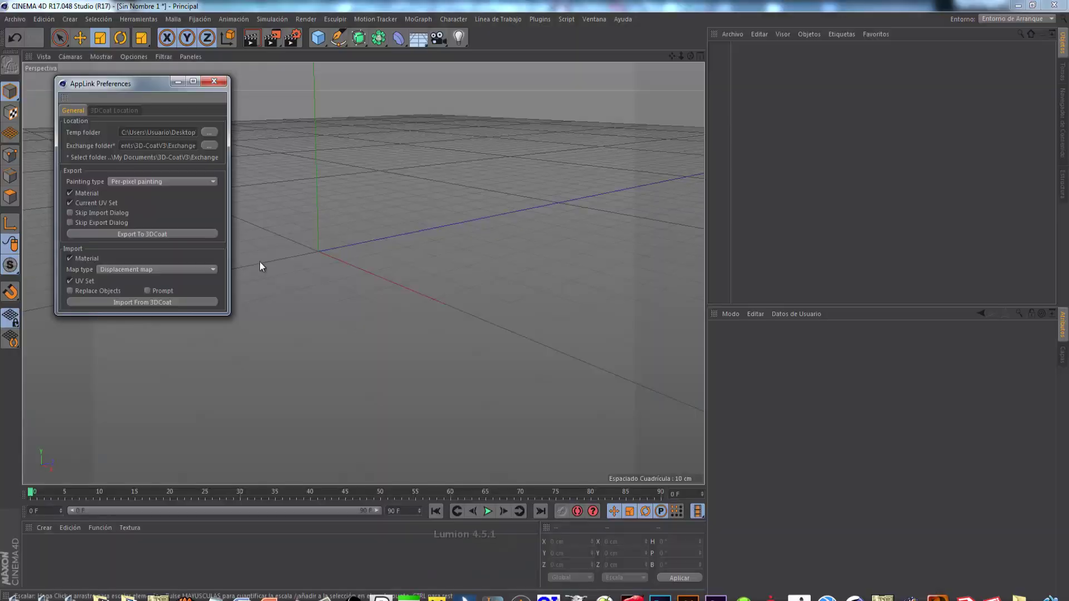
click(183, 303)
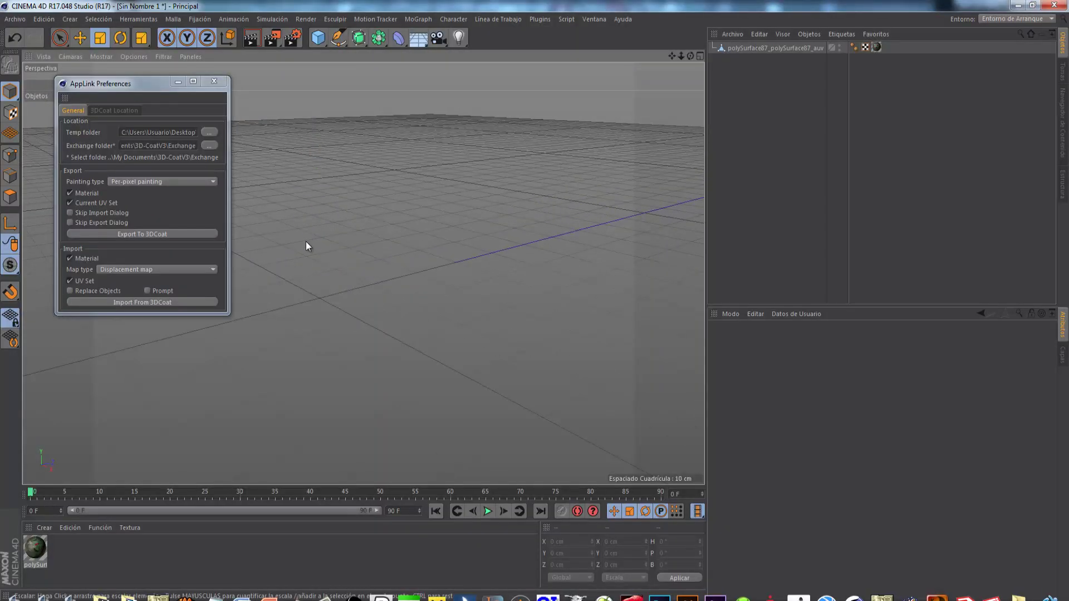
scroll(308, 243, up, 2)
click(313, 216)
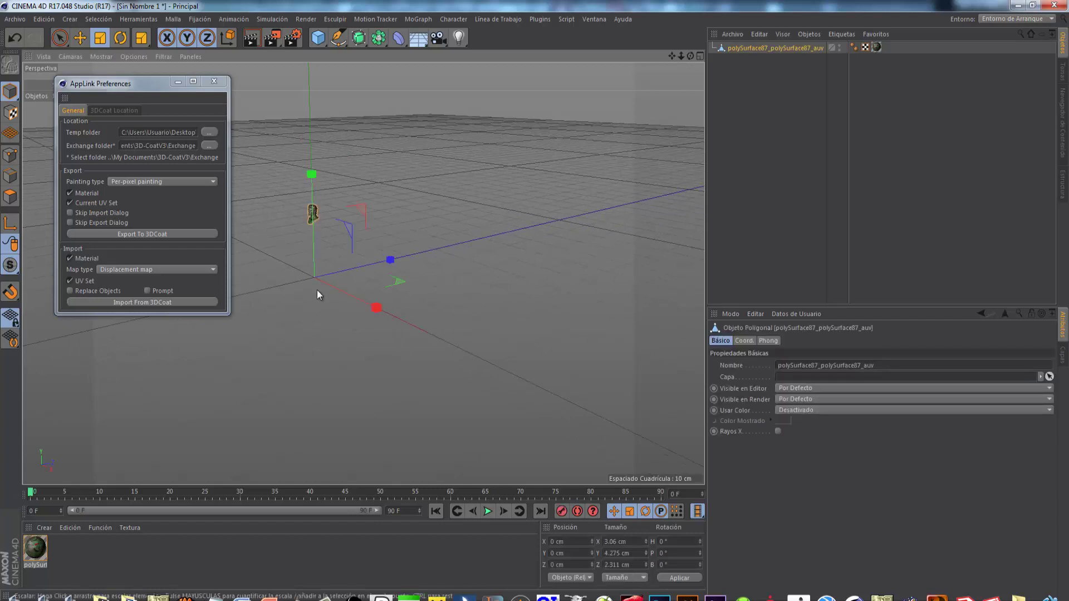
click(179, 20)
mouse_move(196, 126)
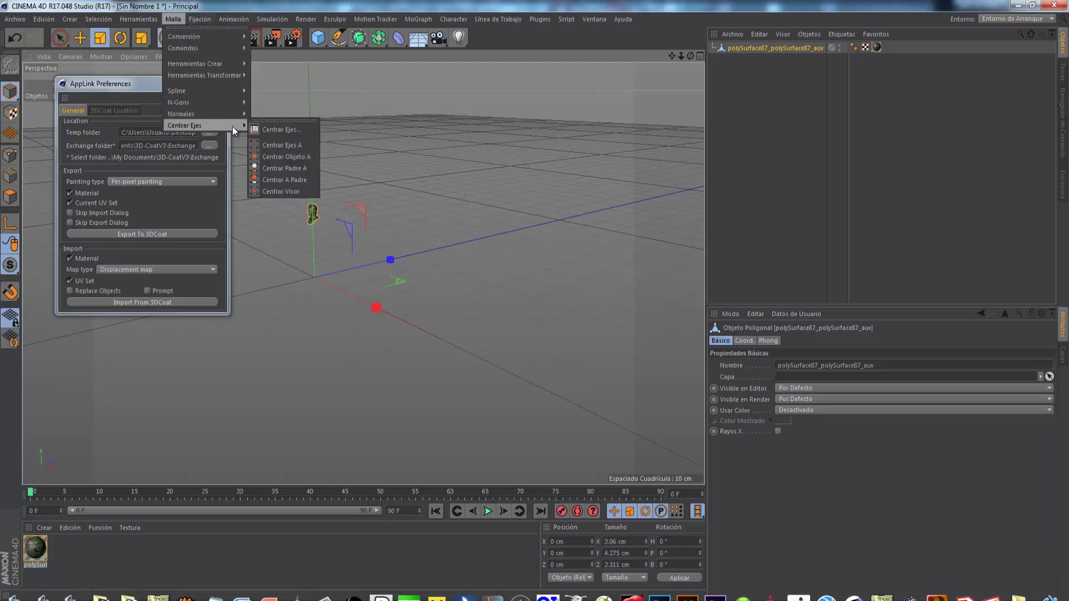
click(291, 132)
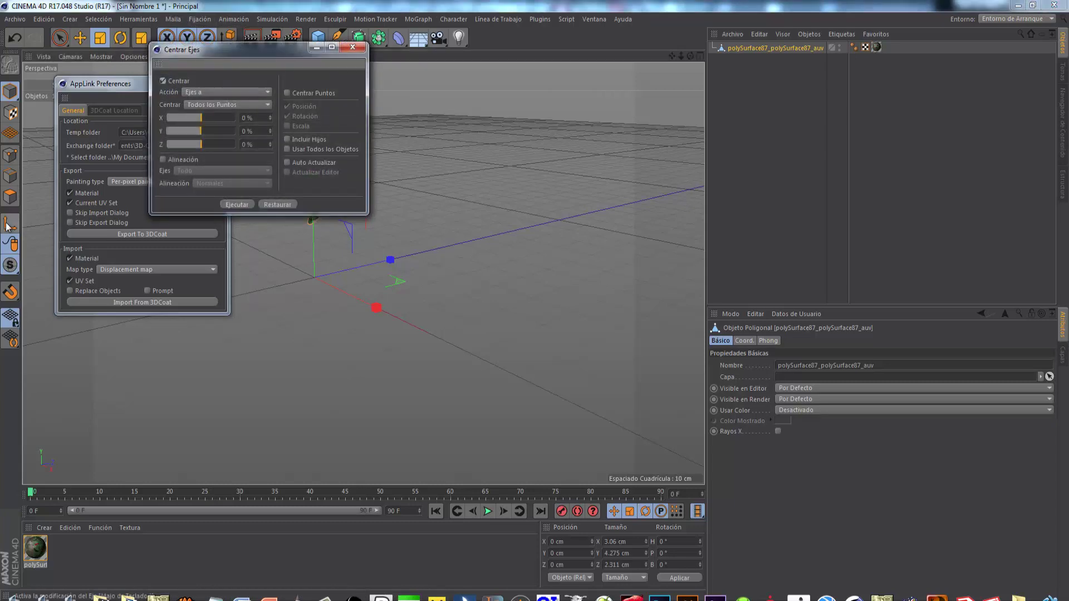
click(237, 205)
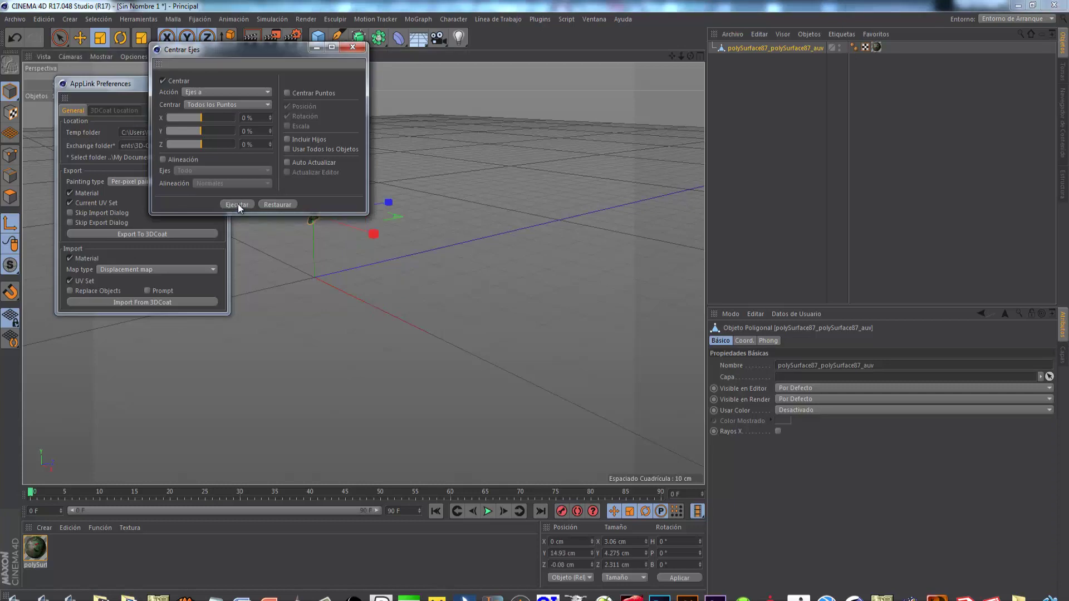
click(353, 47)
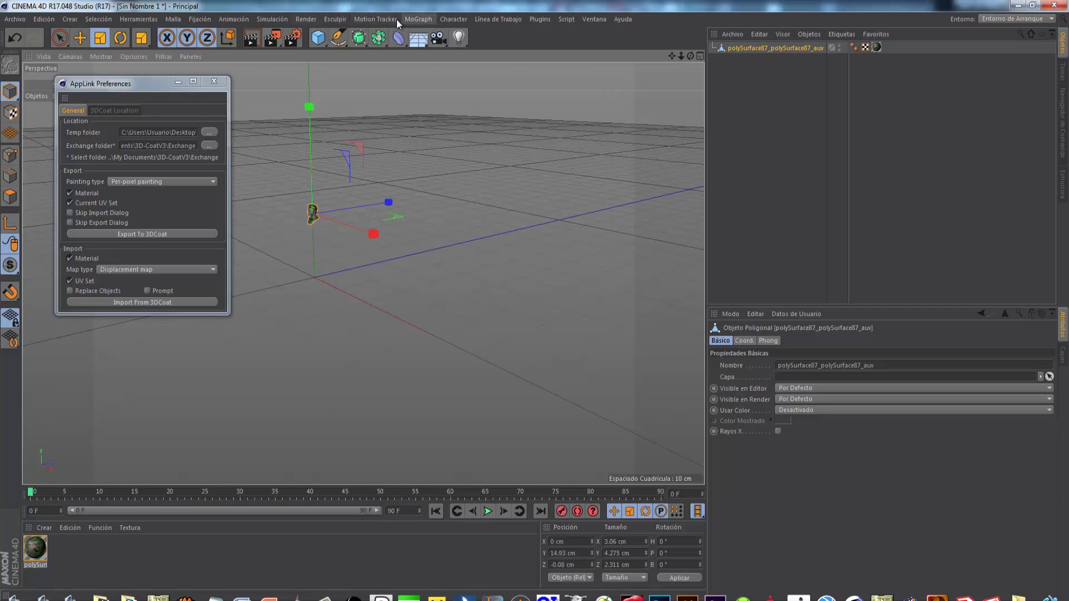
Reset the bust's PSR to the origin and scale it up to about 23 × 32 × 17 cm
click(454, 22)
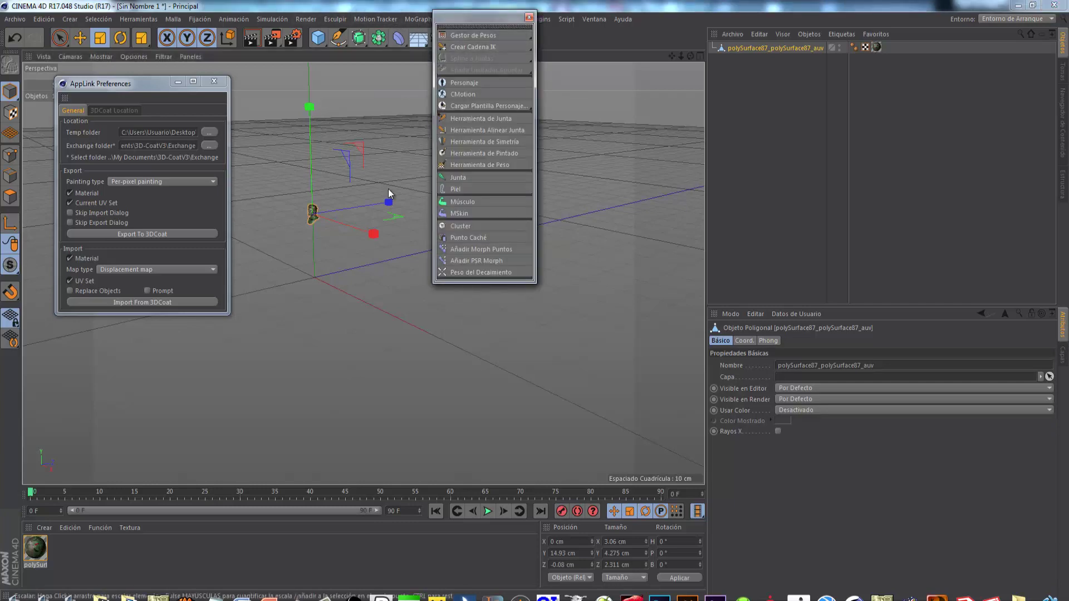
click(529, 16)
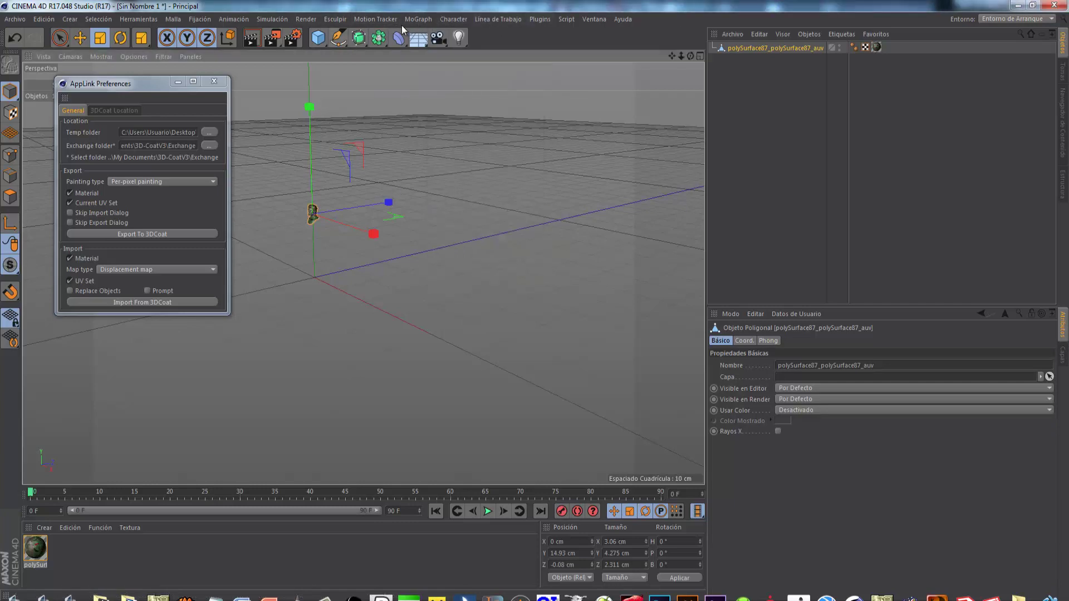
click(448, 19)
mouse_move(484, 47)
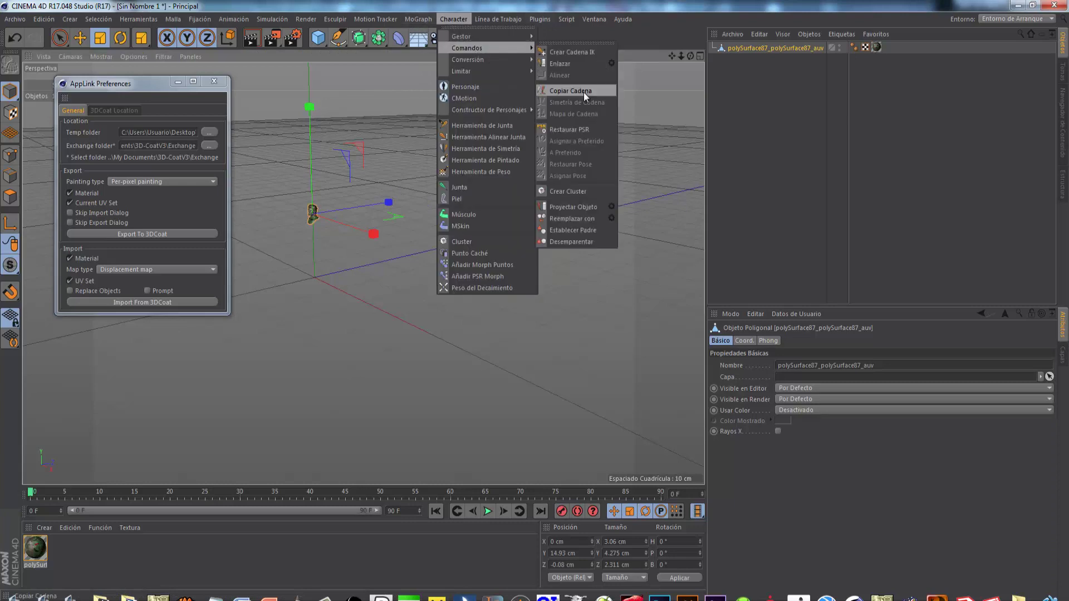
click(582, 127)
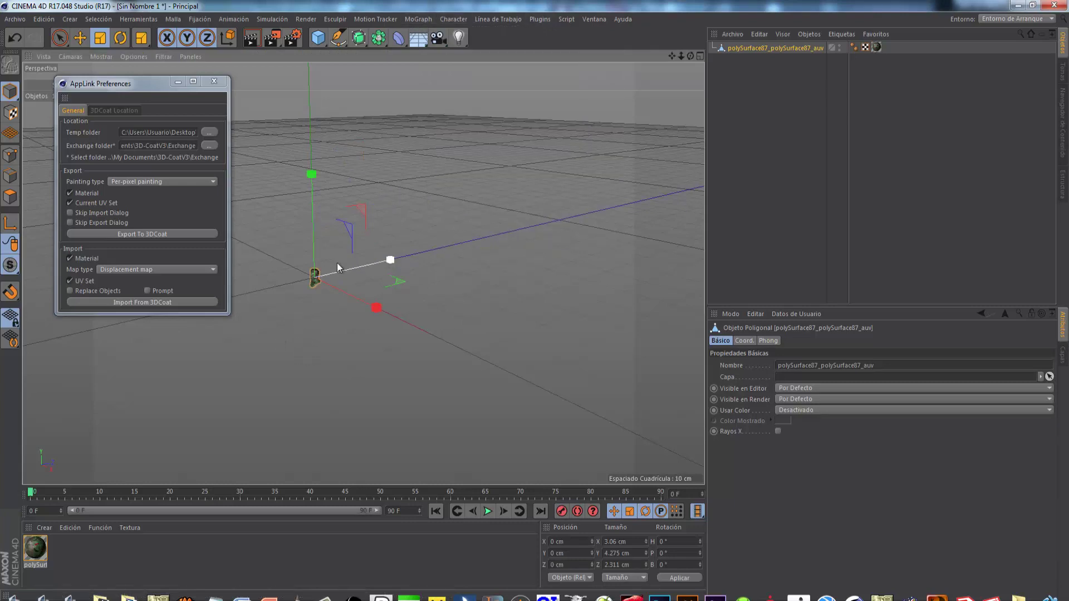
drag(274, 332, 545, 297)
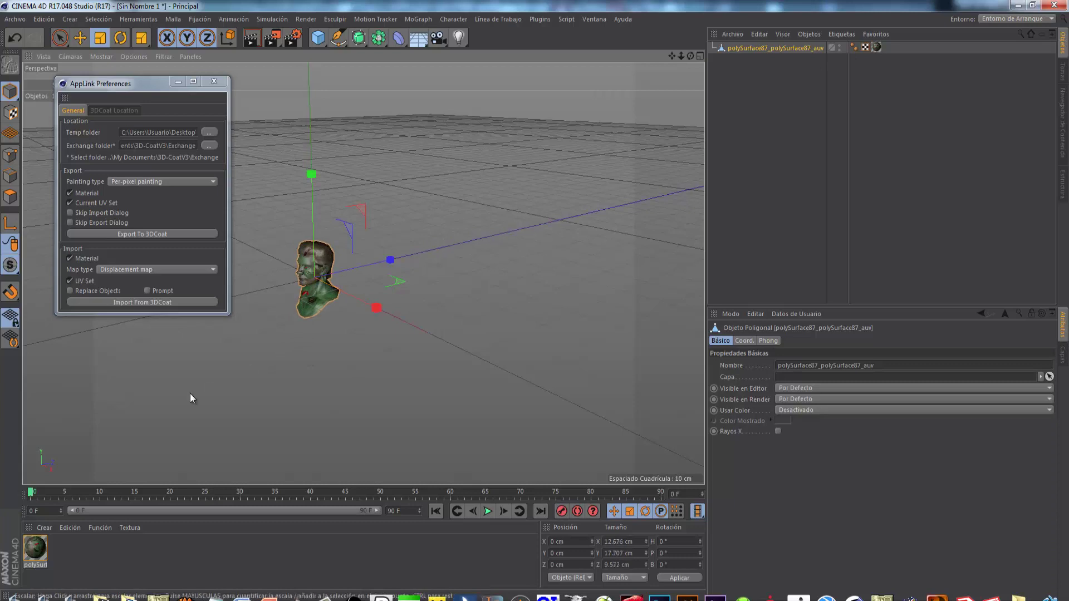
mouse_move(483, 281)
mouse_down()
mouse_move(500, 281)
mouse_move(286, 290)
mouse_up()
mouse_move(281, 334)
alt+mouse_down()
mouse_move(386, 342)
mouse_move(241, 294)
mouse_move(253, 295)
mouse_move(319, 98)
alt+mouse_up()
Add a 200 cm reference cube, enlarge the bust to its size, then delete the cube
click(318, 38)
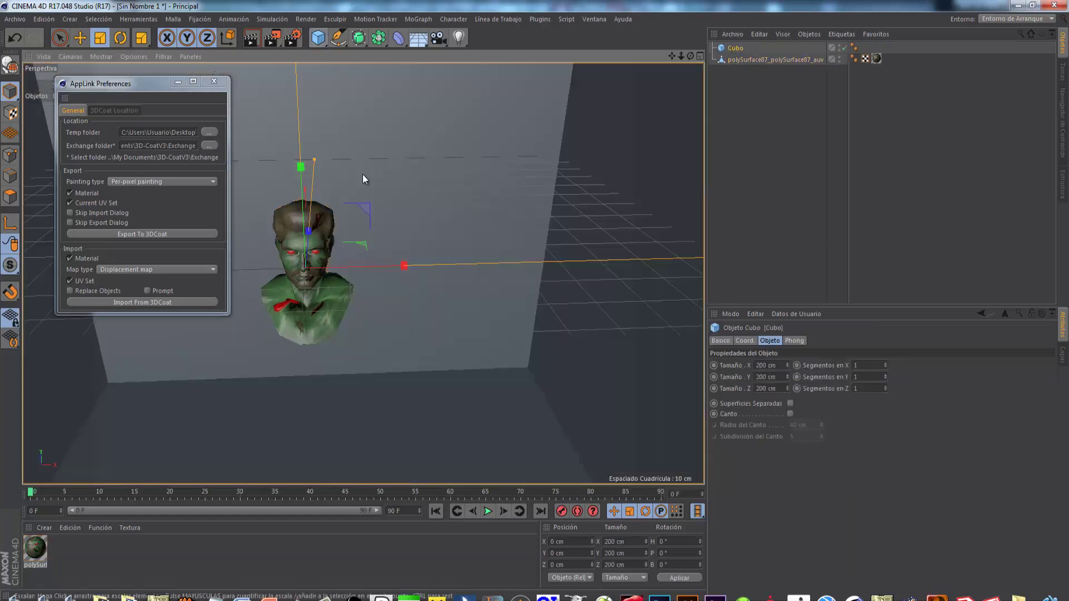
scroll(361, 291, down, 3)
scroll(362, 292, down, 2)
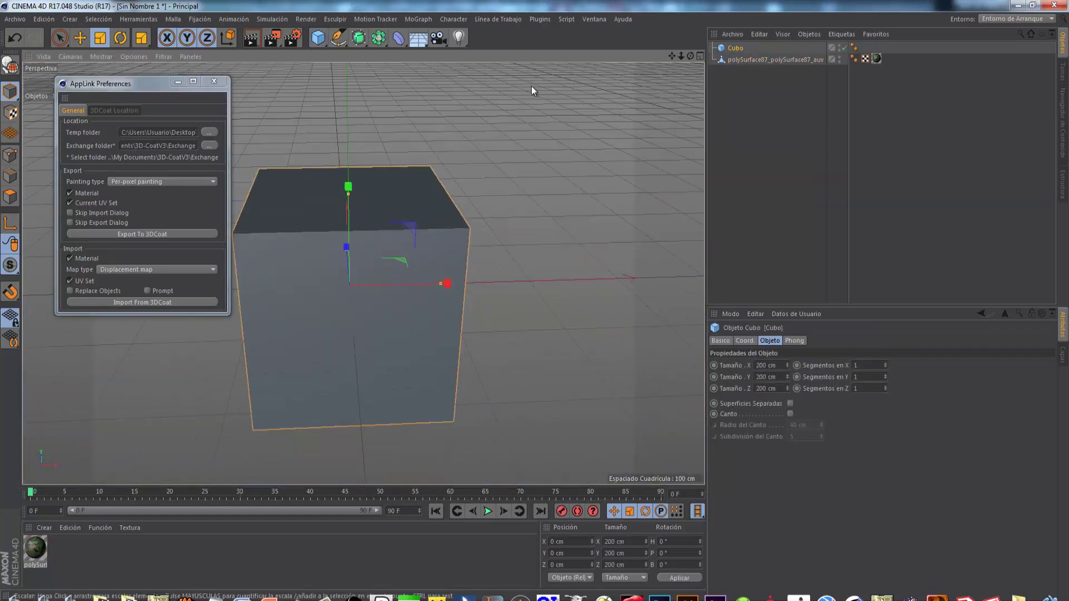
click(753, 60)
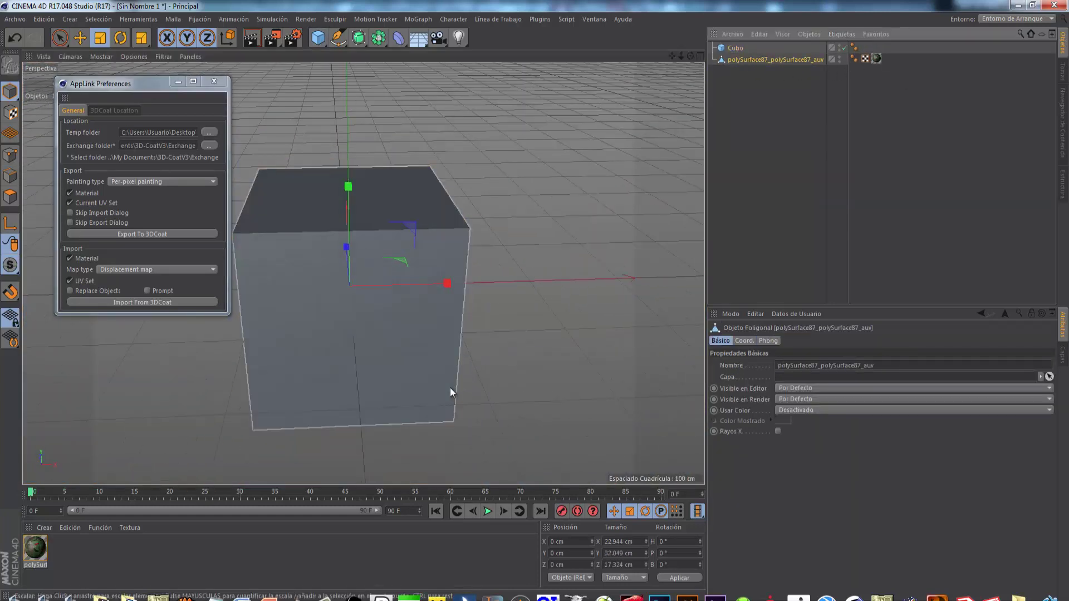
drag(450, 391, 543, 300)
mouse_move(197, 487)
mouse_down()
mouse_move(337, 361)
mouse_move(535, 305)
mouse_up()
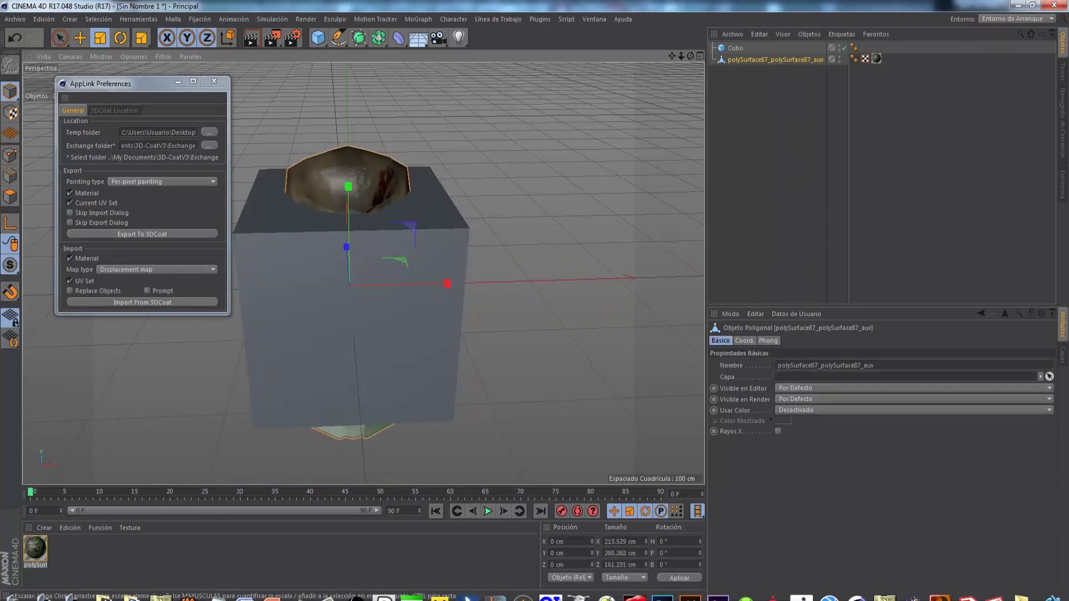
click(736, 49)
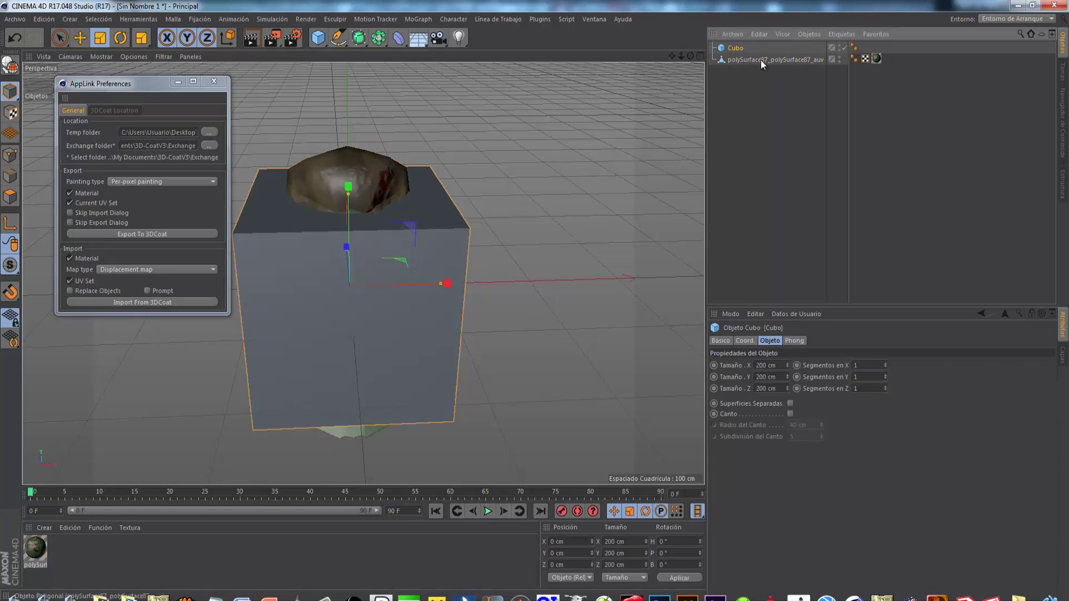
key(Delete)
Move the view closer to the bust and show AppLink's 3D-Coat location settings
scroll(335, 376, up, 3)
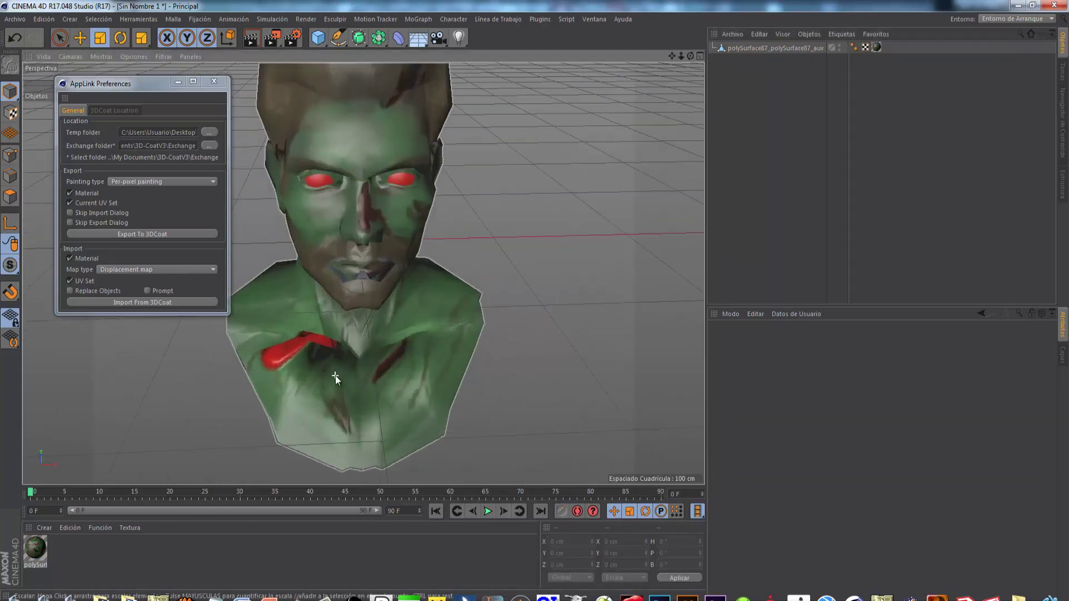
mouse_move(335, 376)
alt+mouse_down()
mouse_move(404, 384)
mouse_move(344, 383)
mouse_move(362, 386)
mouse_move(379, 275)
alt+mouse_up()
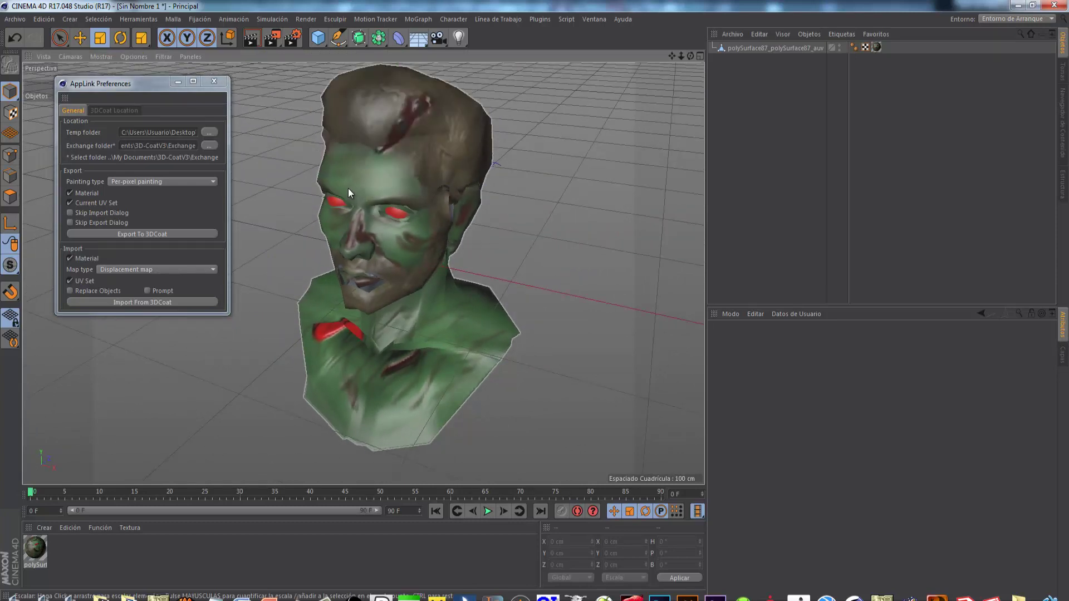
alt+drag(354, 310, 365, 267)
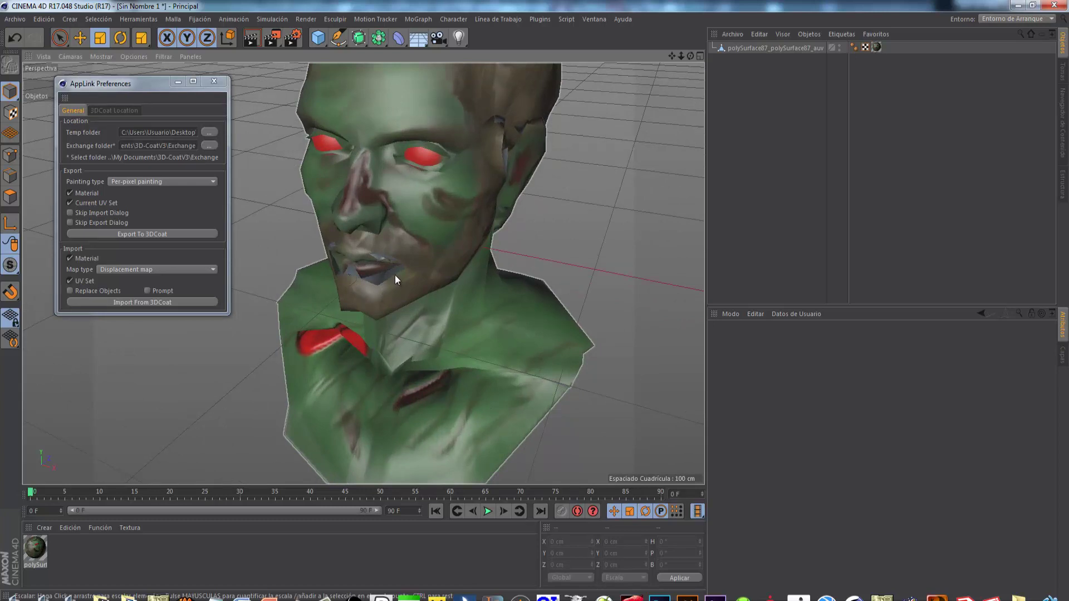
alt+drag(395, 275, 384, 267)
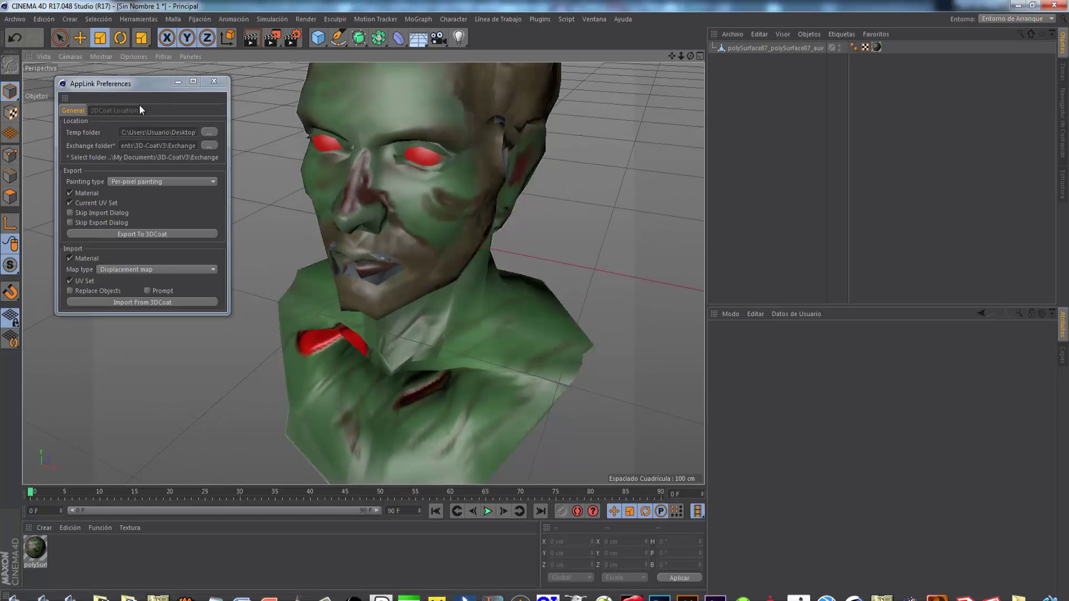
click(128, 110)
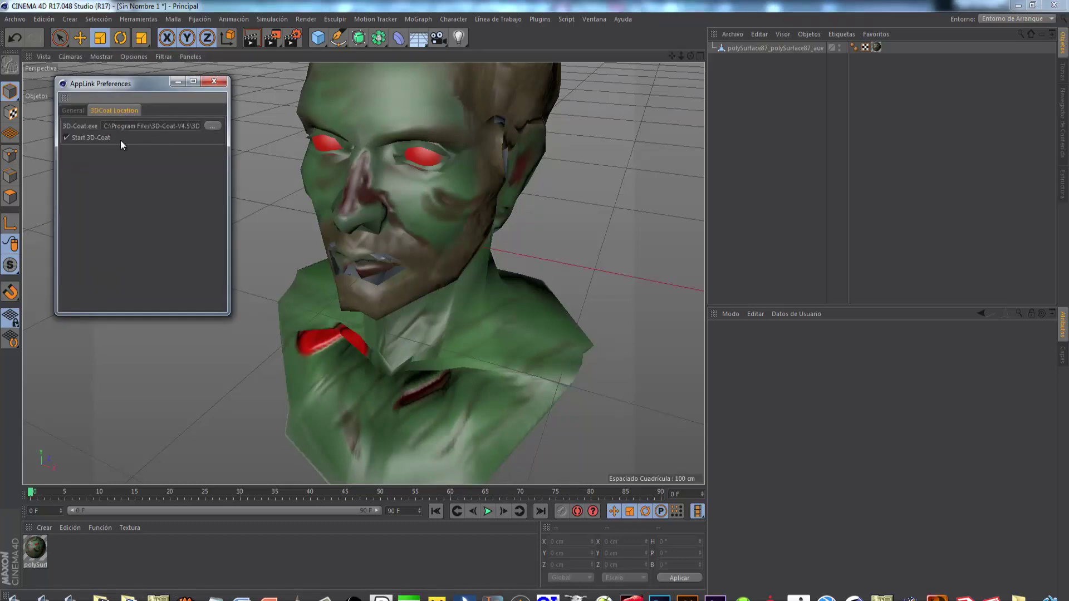
alt+drag(454, 218, 462, 216)
Check the 3D-CoatDX64S.exe path, close AppLink preferences, and select the bust mesh
click(176, 127)
key(shift+End)
click(214, 81)
click(734, 49)
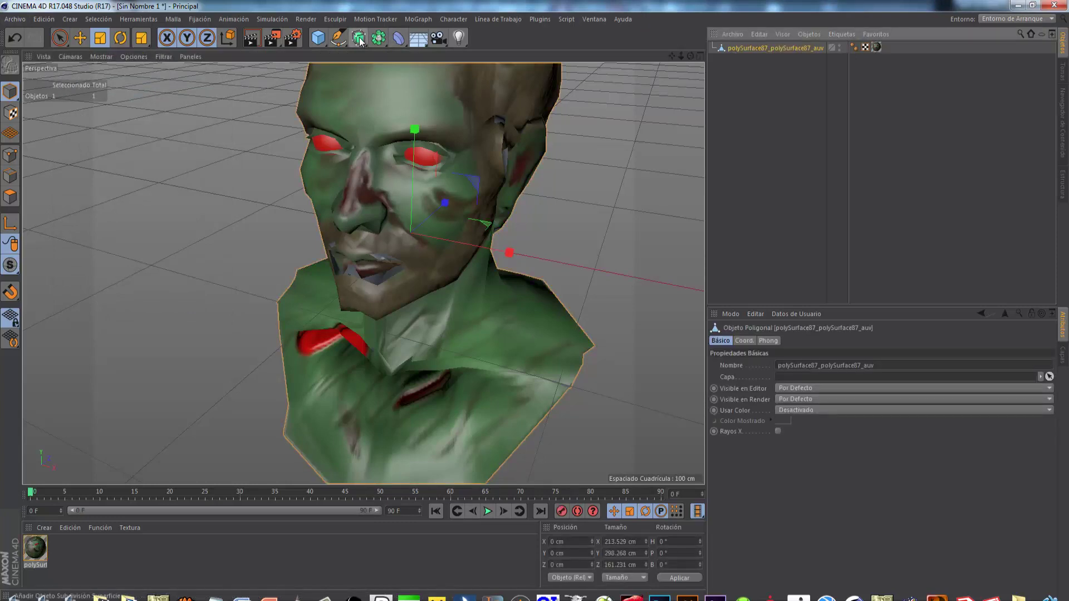
Add a Subdivision Surface and place the bust under it to smooth the mesh
drag(360, 42, 401, 53)
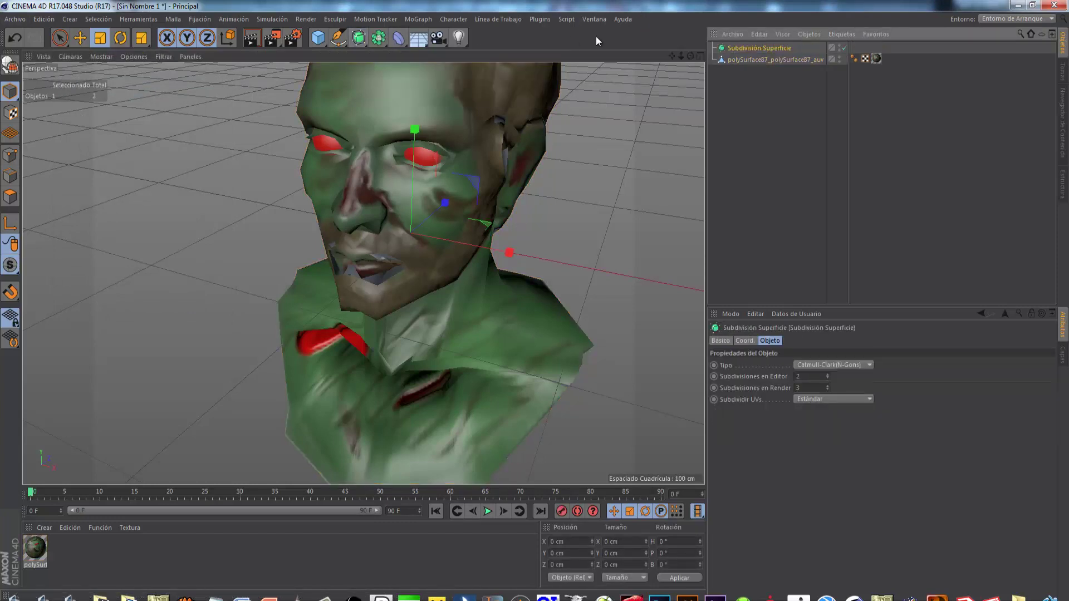
drag(745, 48, 745, 49)
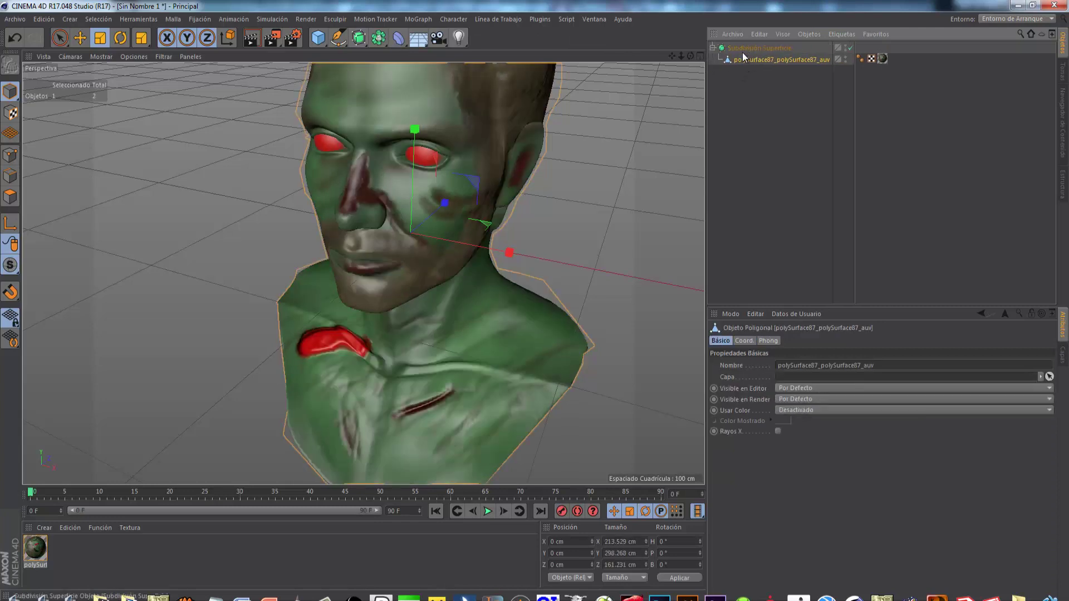
mouse_move(393, 306)
alt+mouse_down()
mouse_move(415, 259)
mouse_move(438, 305)
mouse_move(461, 279)
alt+mouse_up()
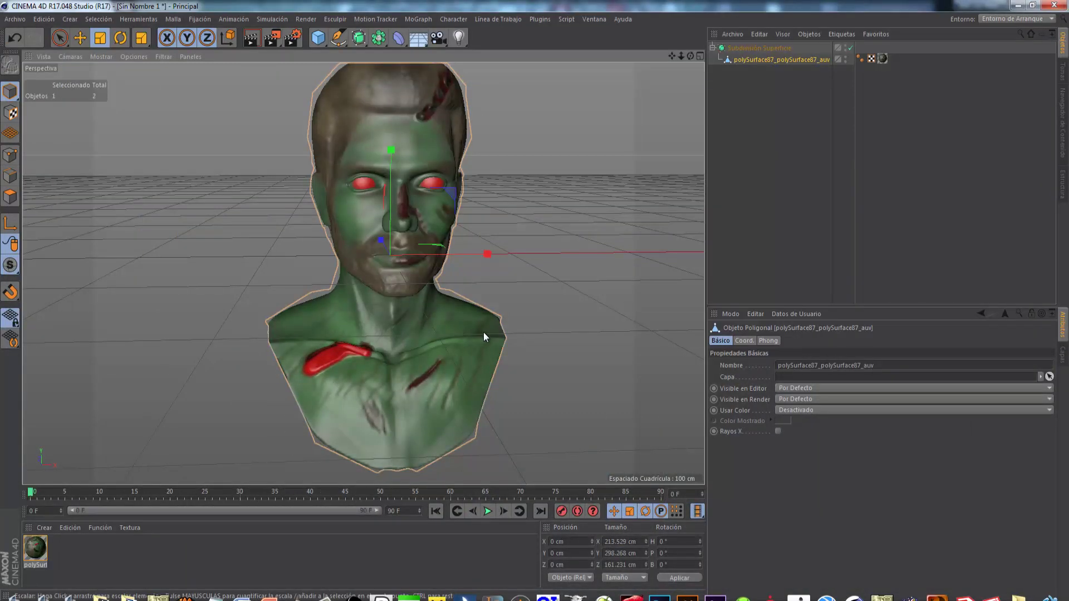
alt+drag(483, 332, 397, 349)
Toggle Gouraud Shading (Lines) on and off, then orbit to a near-frontal view
click(106, 54)
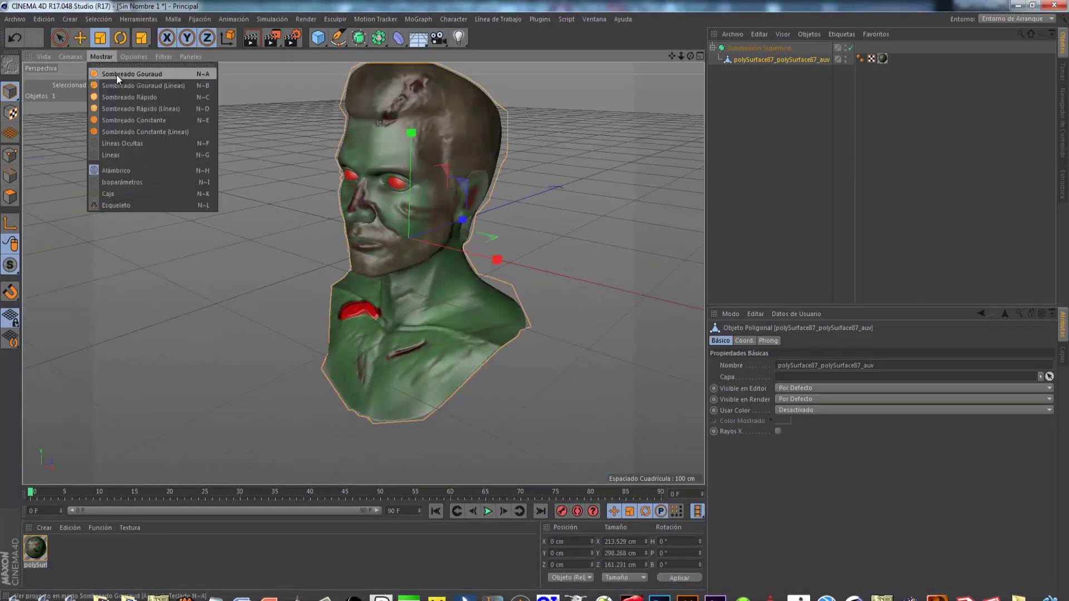
click(125, 86)
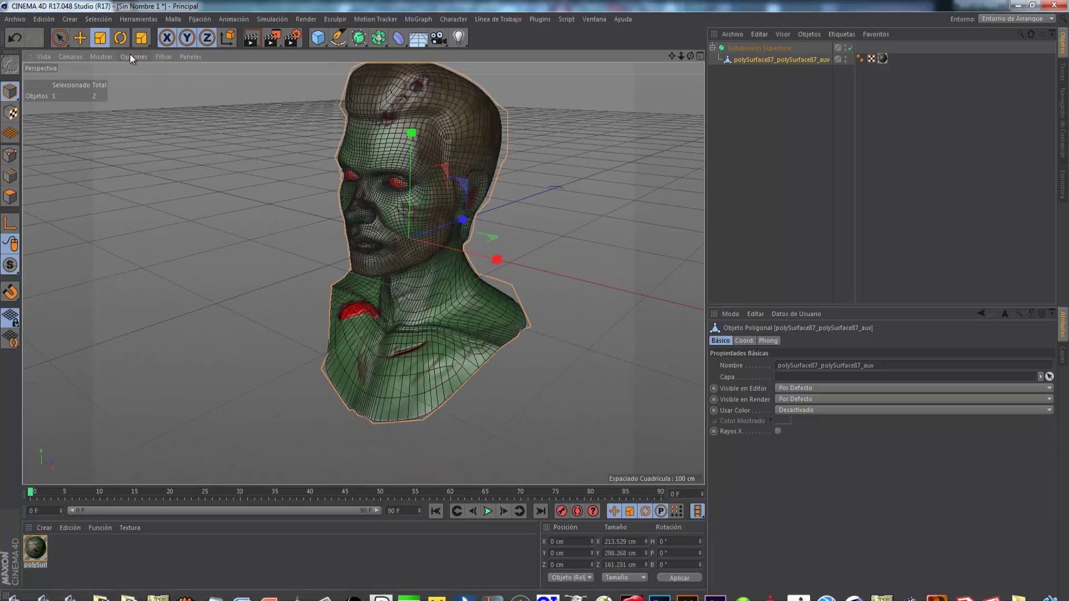
click(111, 58)
click(133, 76)
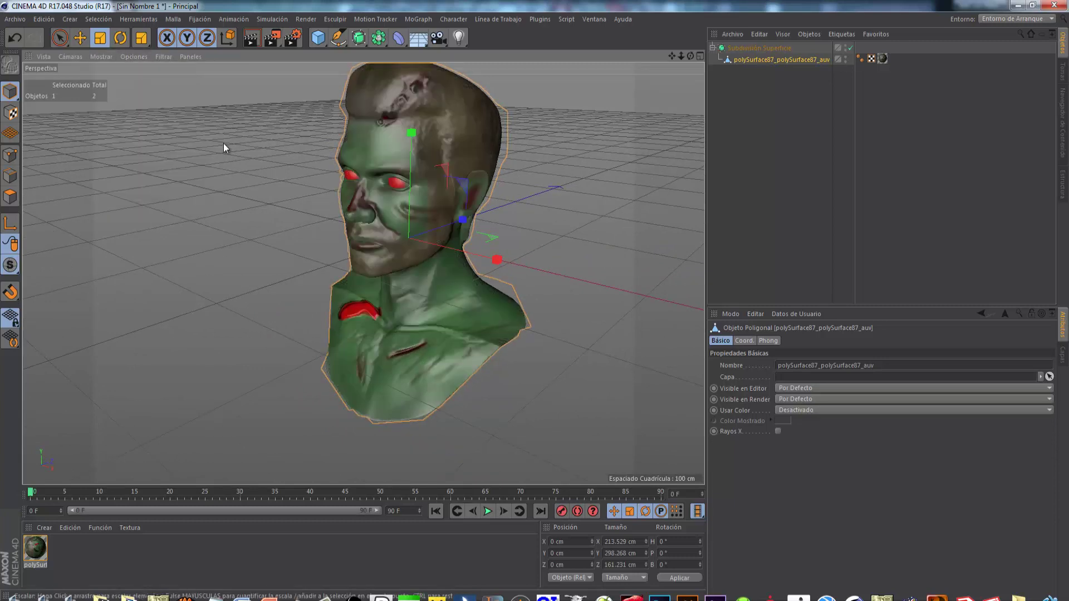
scroll(396, 208, up, 5)
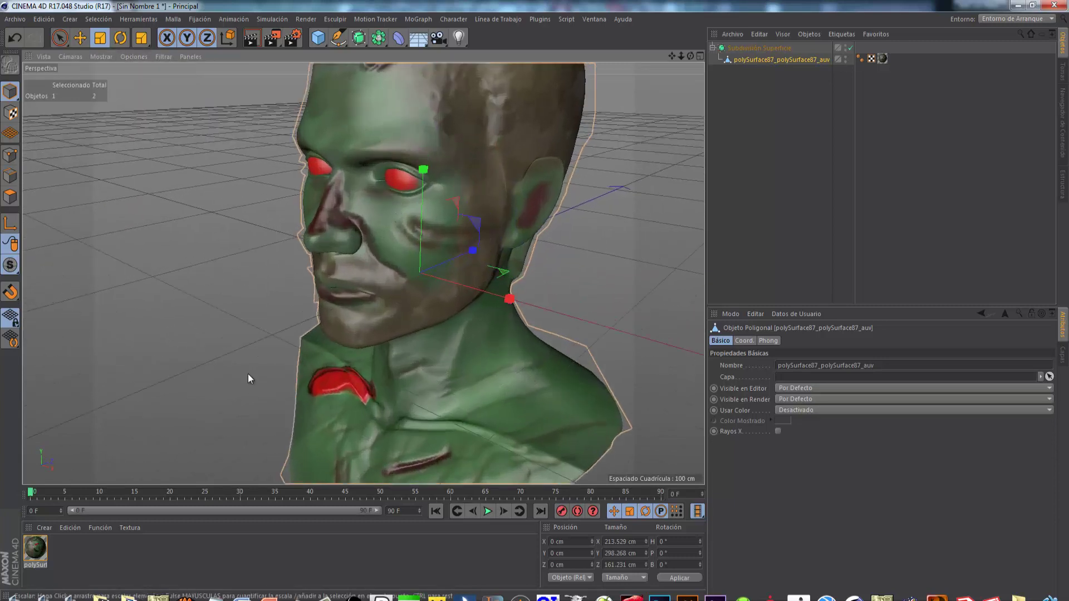
alt+drag(248, 373, 420, 379)
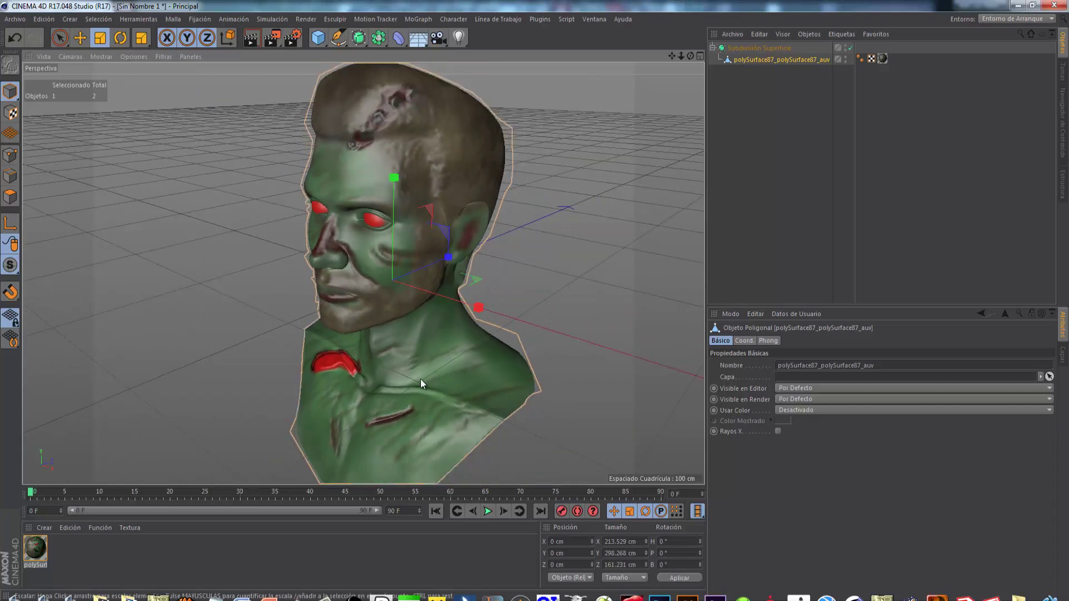
mouse_move(328, 403)
alt+mouse_down()
mouse_move(436, 386)
mouse_move(404, 363)
mouse_move(380, 400)
mouse_move(323, 395)
mouse_move(329, 386)
alt+mouse_up()
mouse_move(329, 386)
alt+right_down()
mouse_move(320, 388)
mouse_move(383, 372)
alt+right_up()
alt+right_drag(410, 407, 316, 285)
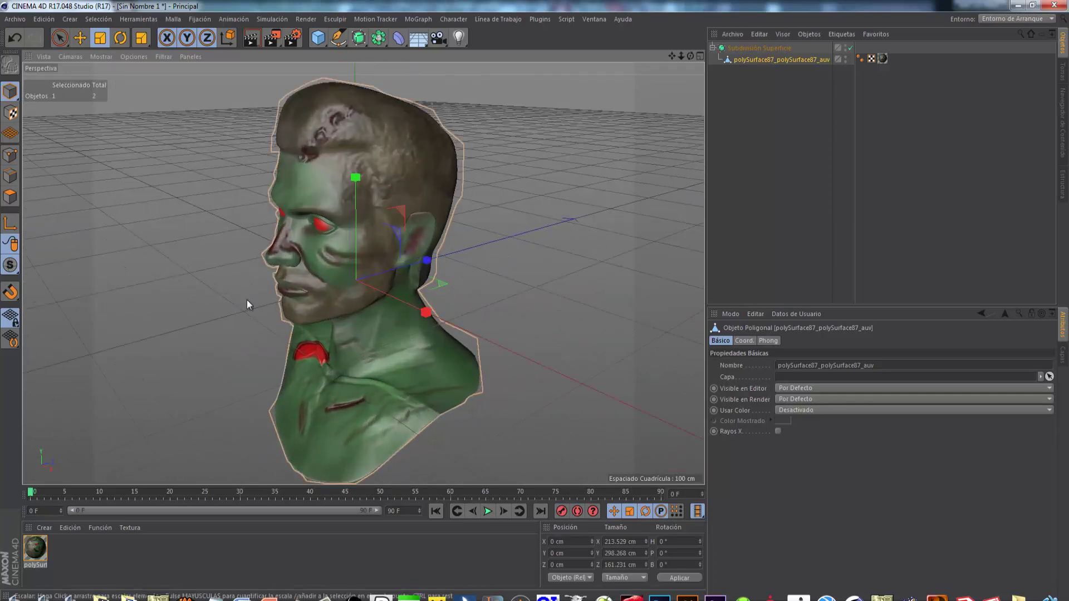
alt+drag(276, 299, 623, 177)
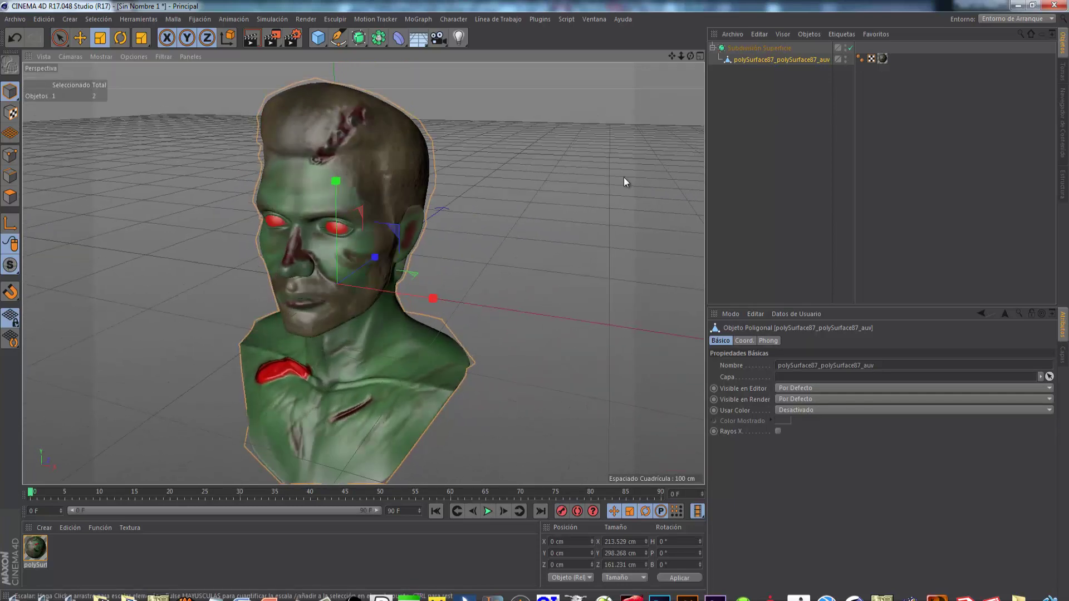
Deselect the bust, zoom in until it fills the view, and render the view
click(806, 128)
alt+right_drag(396, 271, 341, 291)
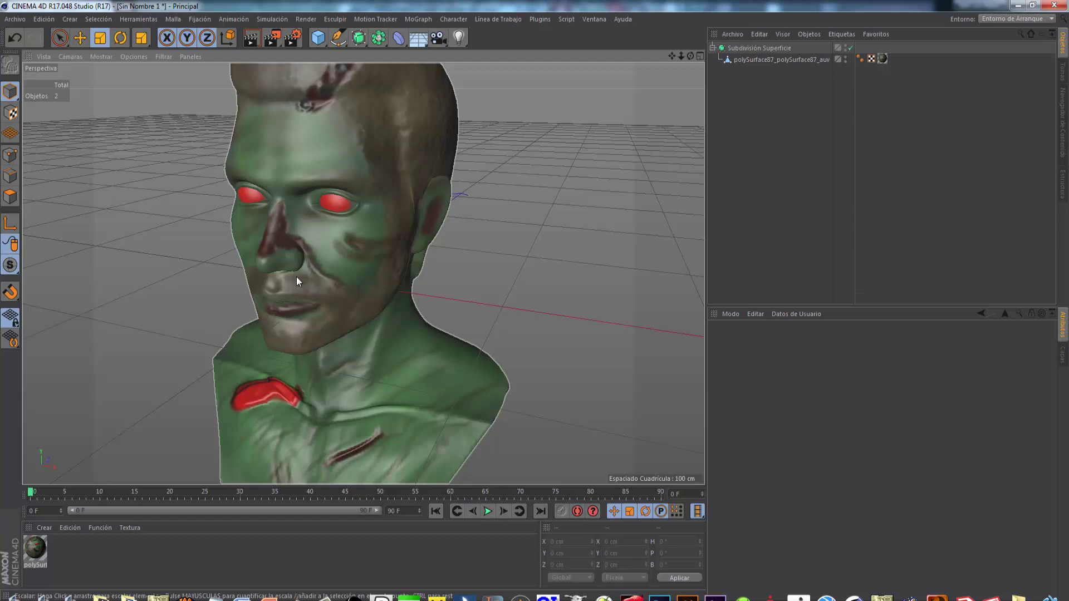
click(253, 39)
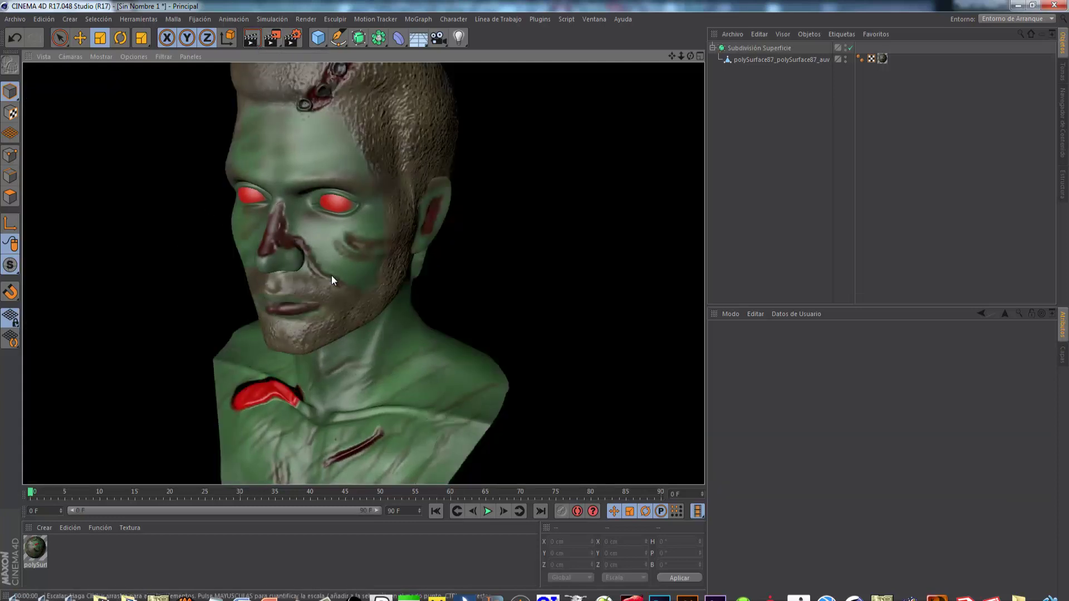
In 3D-Coat, orbit the painted head to inspect its right side, then return to Cinema 4D
click(465, 598)
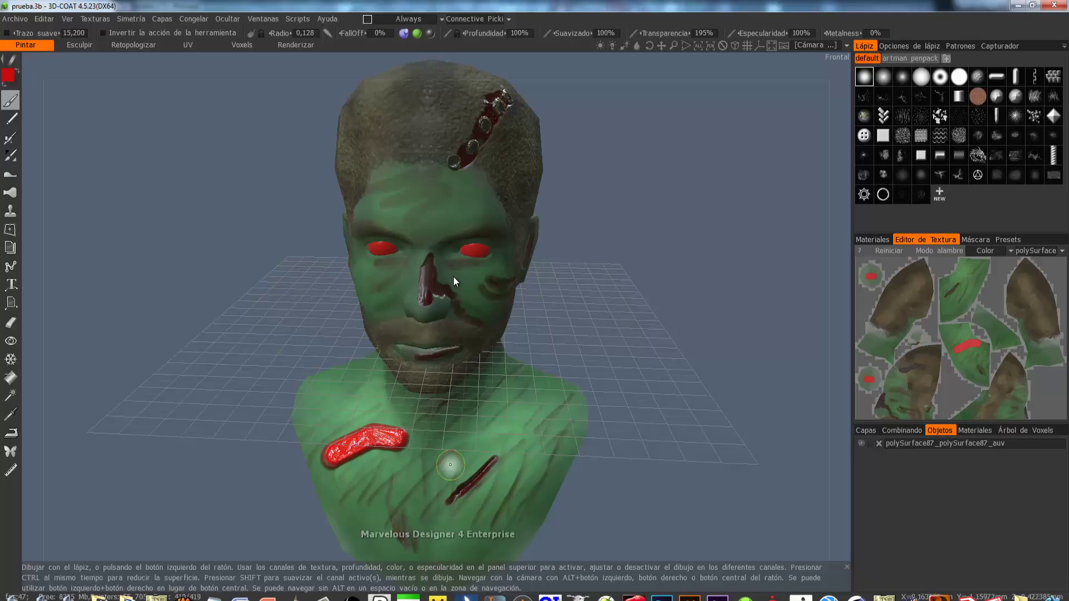
alt+drag(511, 287, 385, 435)
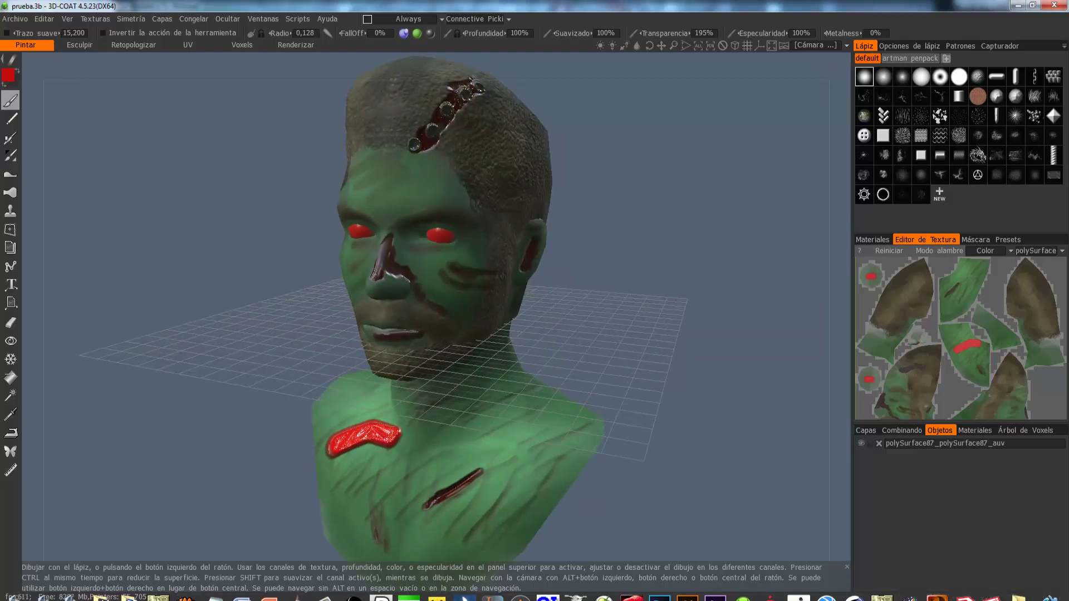
key(alt+Tab)
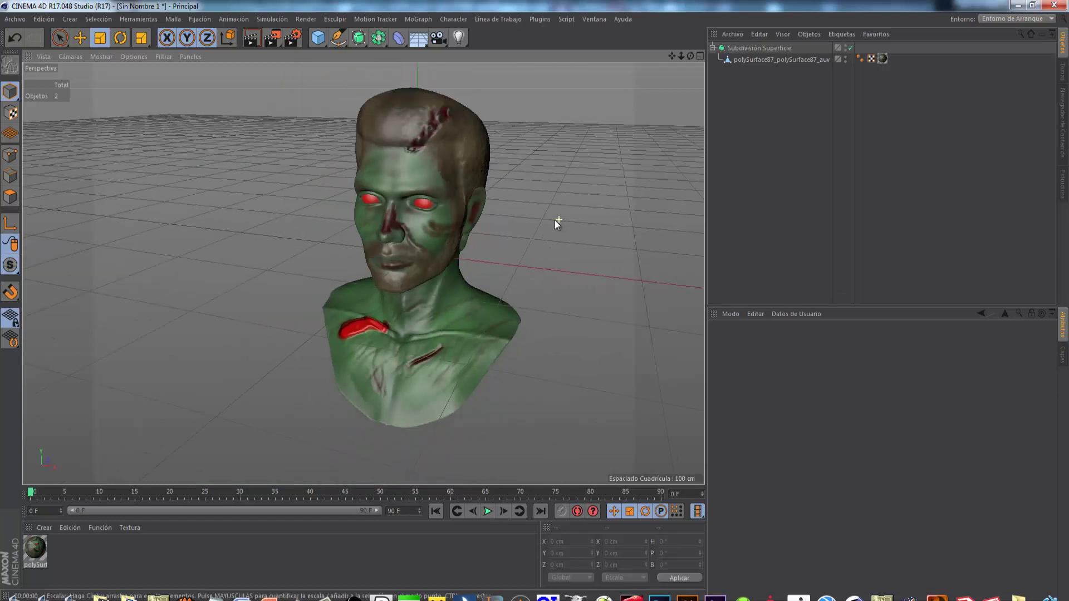
scroll(511, 200, up, 3)
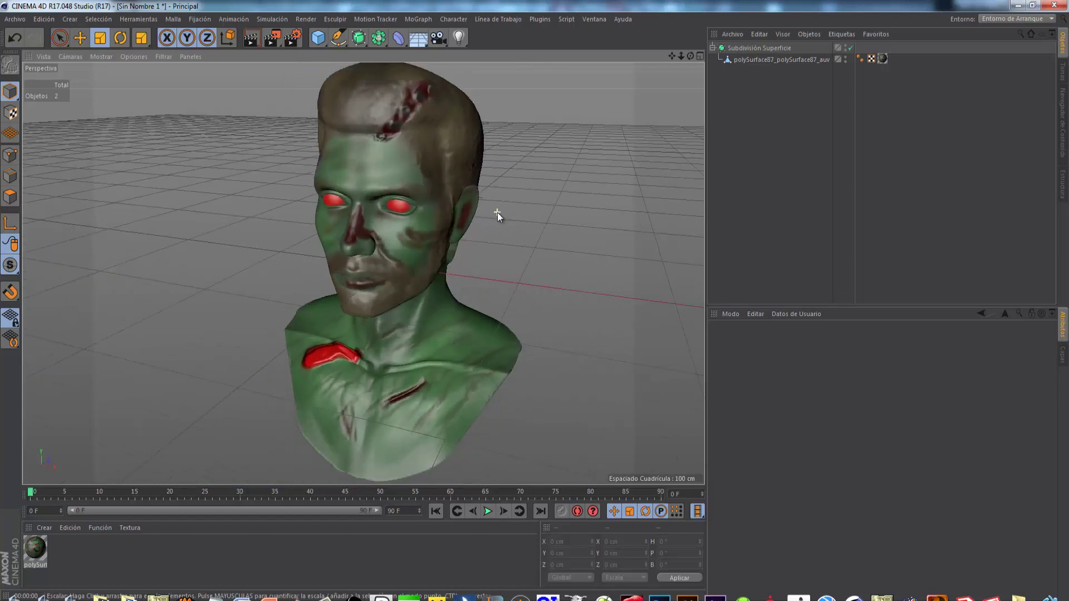
Open the bust's polySurf material and view its Color and Normal channels
scroll(497, 216, down, 2)
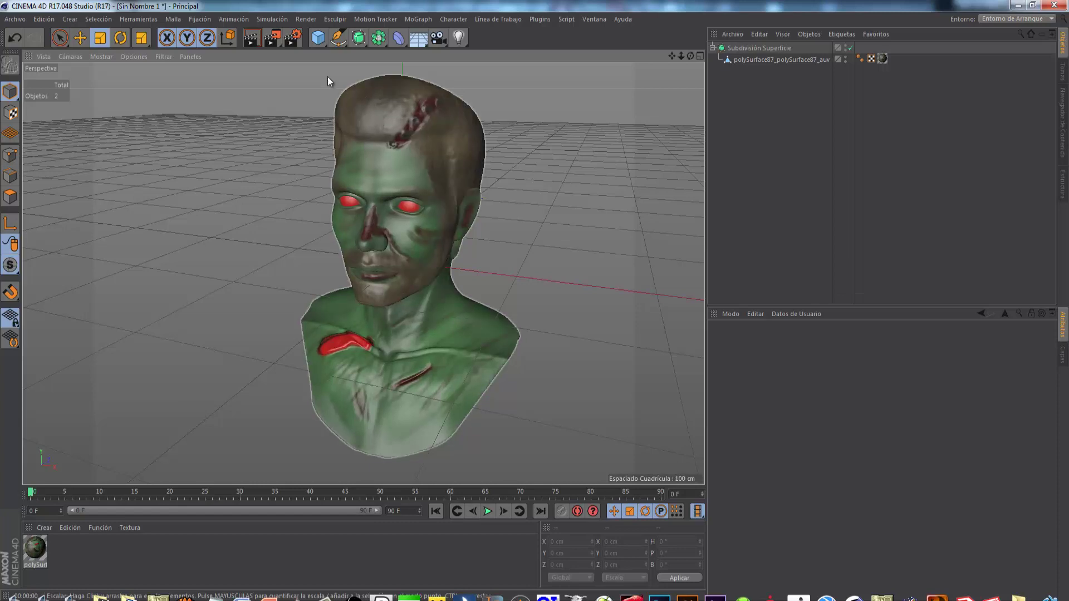
double_click(36, 548)
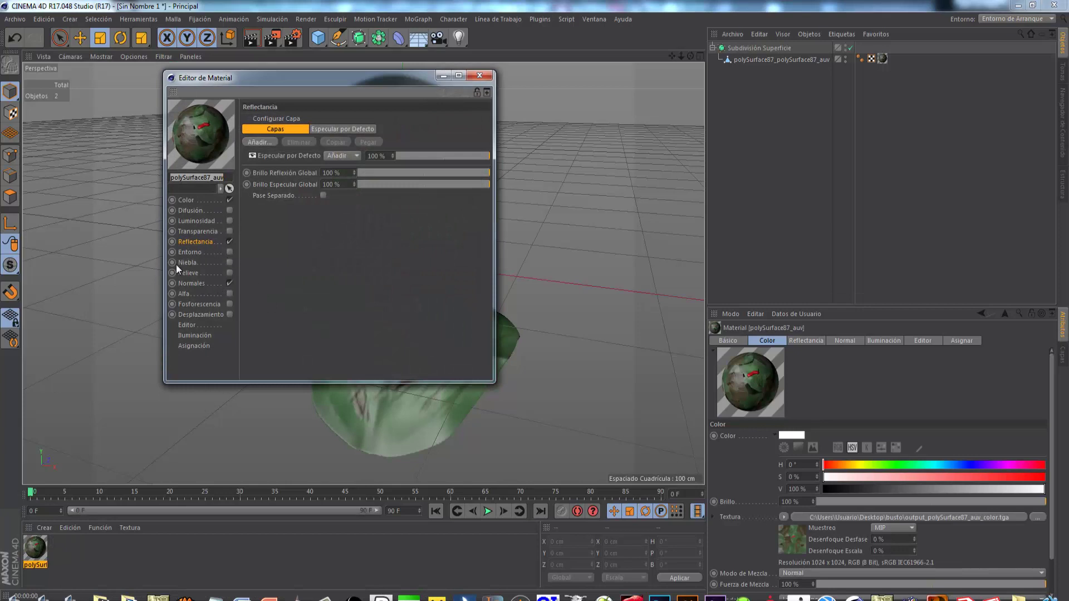
click(209, 201)
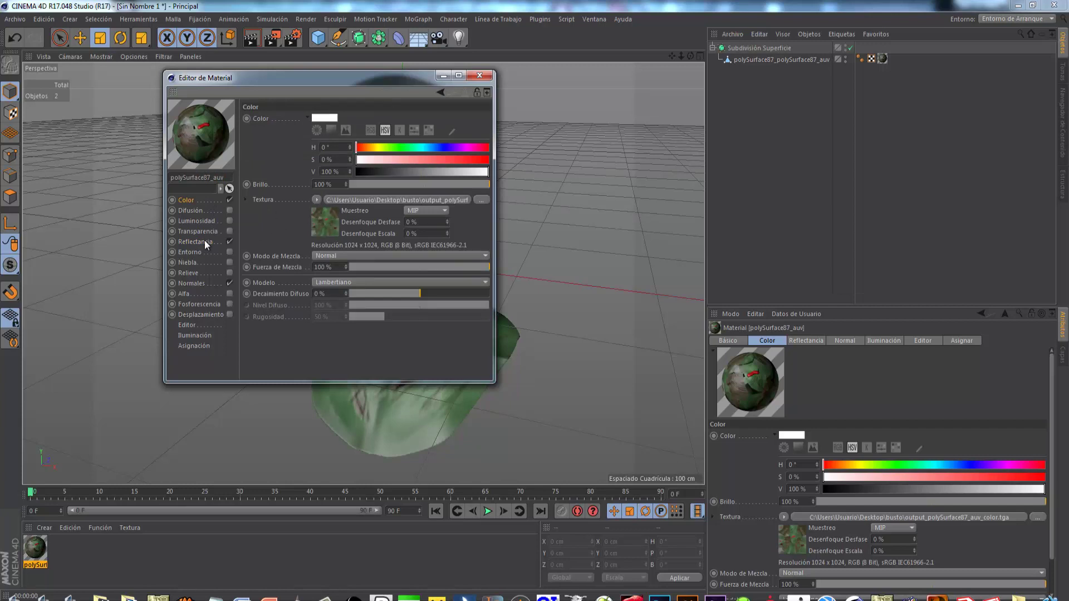
click(192, 283)
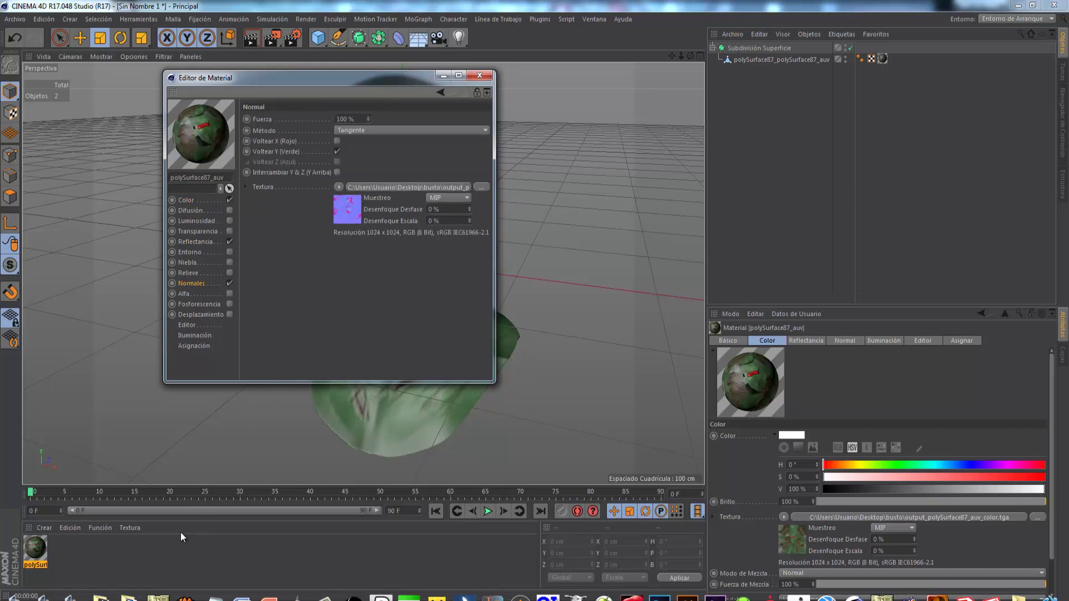
click(190, 598)
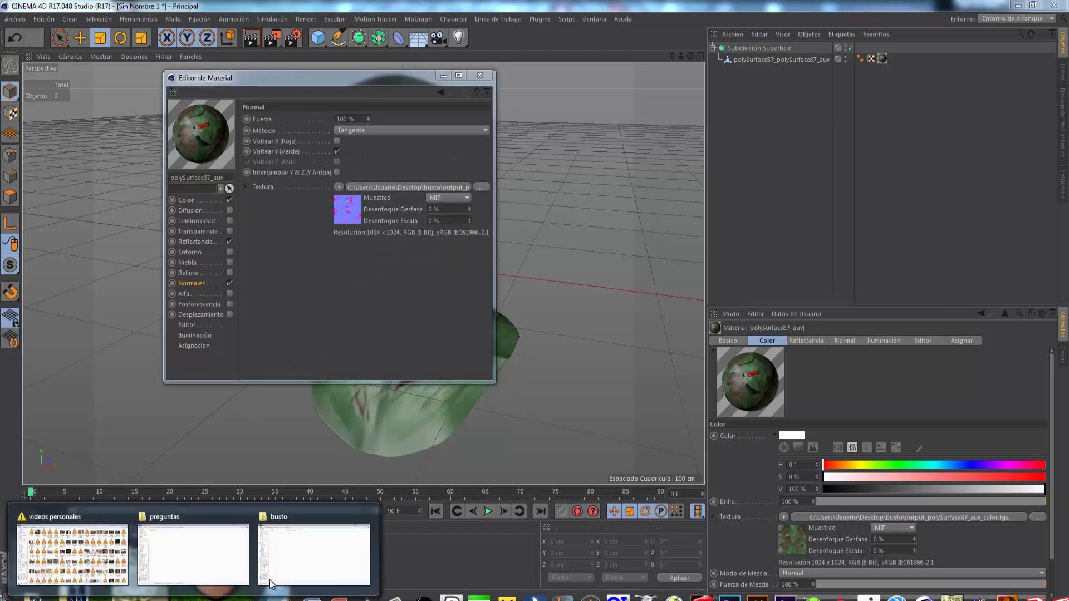
Glance at the busto folder, then bring Cinema 4D's Material Editor back to front
click(307, 551)
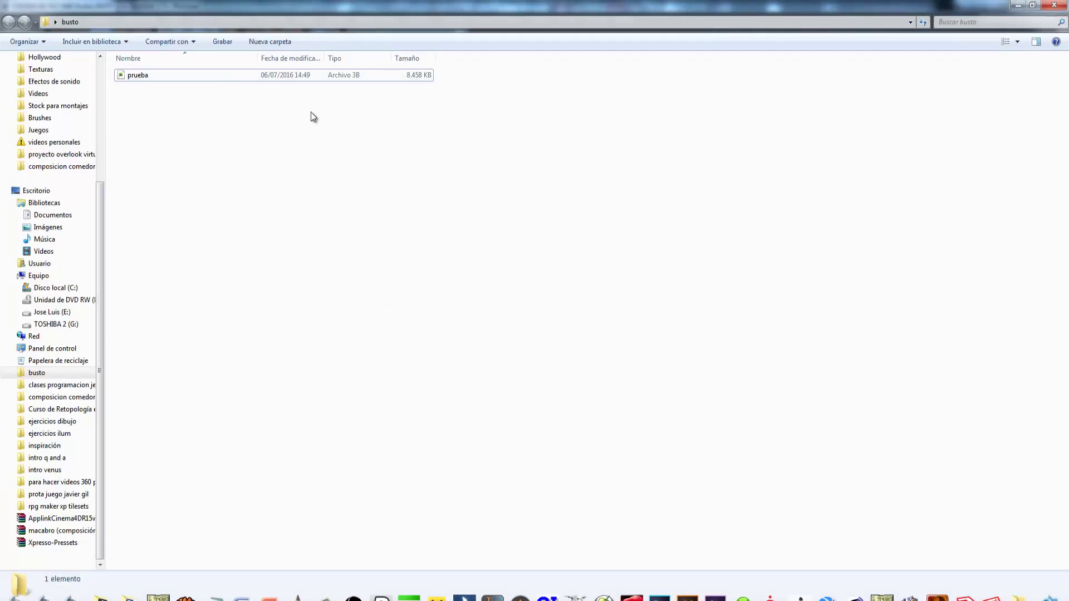
click(479, 595)
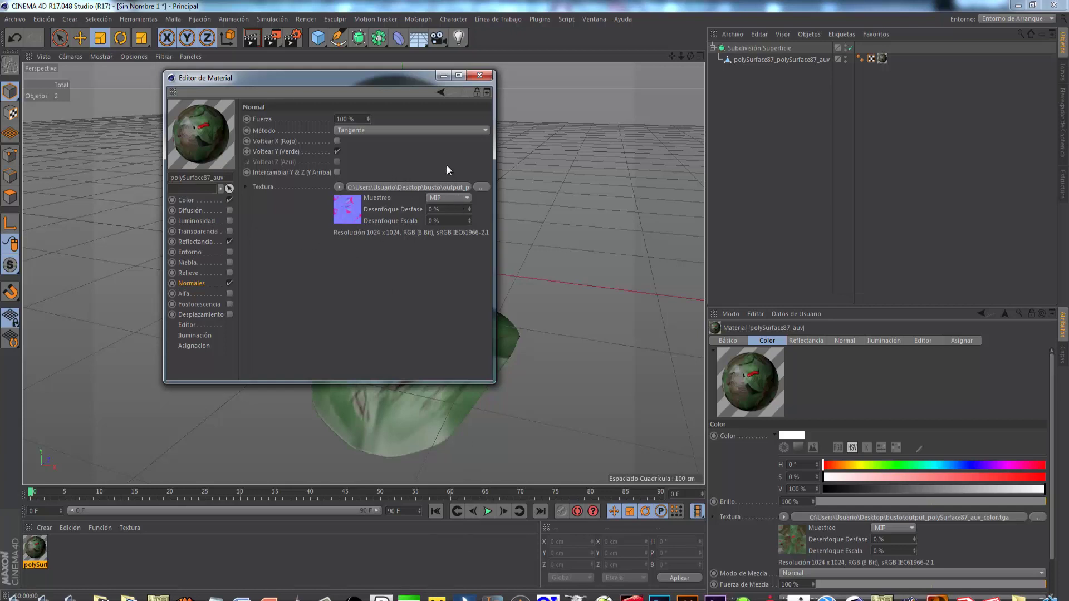
Reopen the bust material's Reflectance, select Default Specular, and expand Specular Strength
click(479, 75)
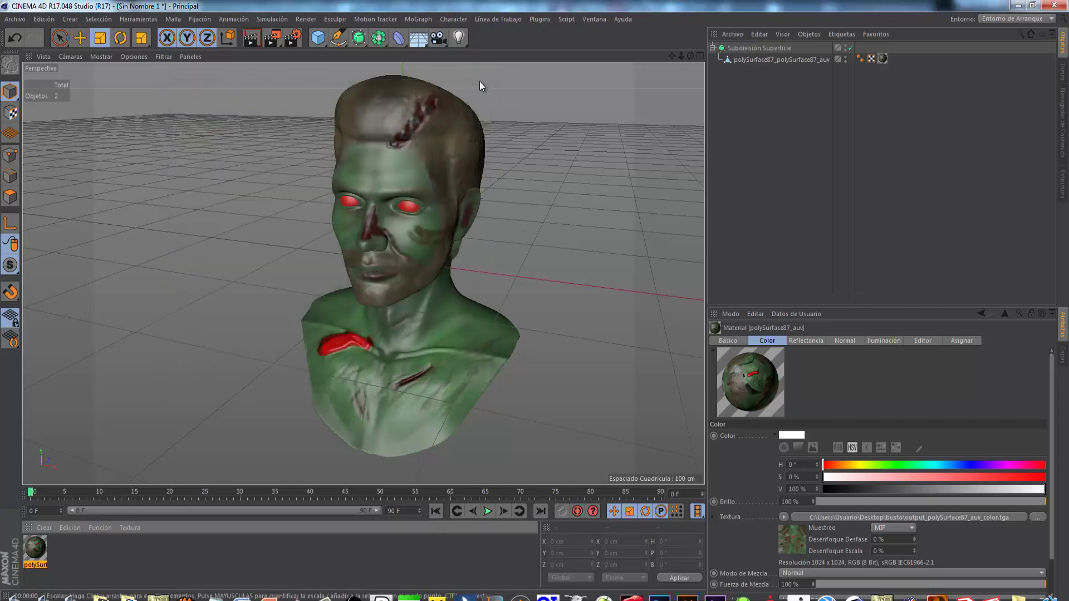
double_click(35, 548)
click(191, 242)
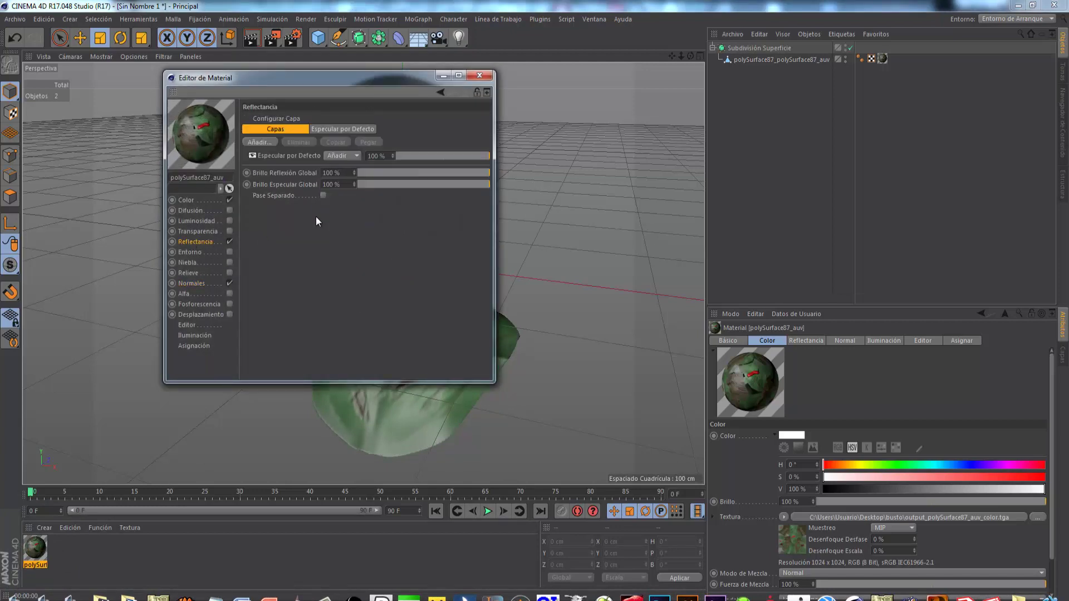
click(289, 155)
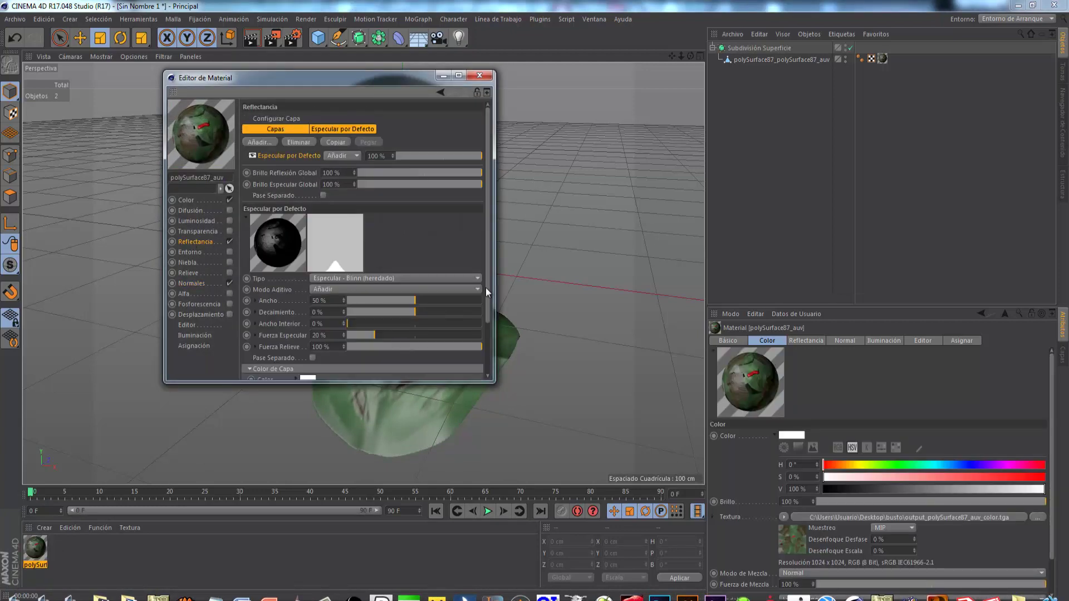
mouse_move(335, 83)
mouse_down()
mouse_move(660, 67)
mouse_move(673, 96)
mouse_up()
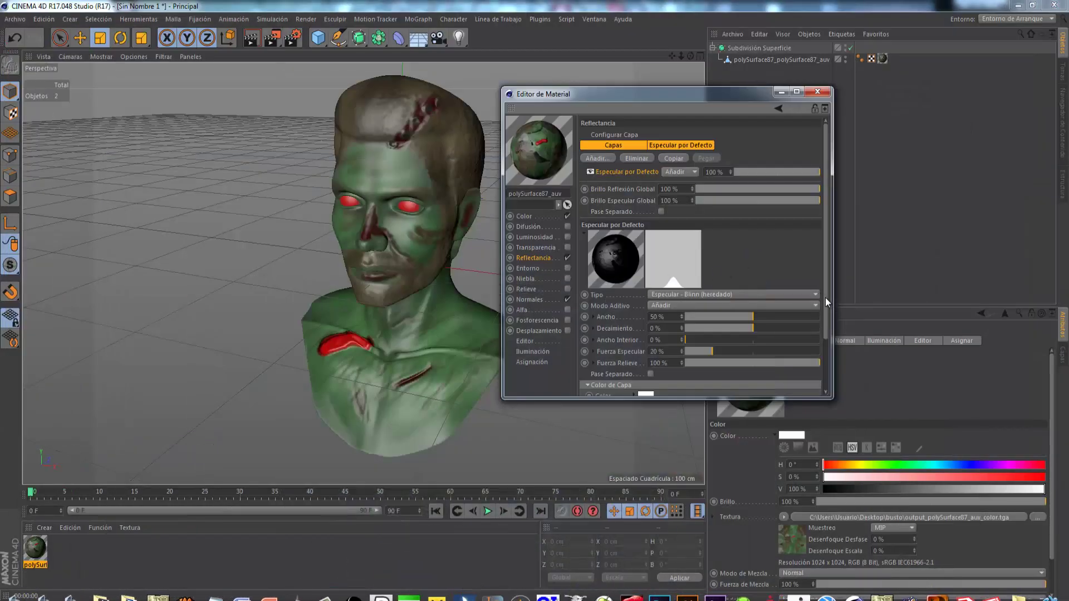
drag(826, 306, 811, 347)
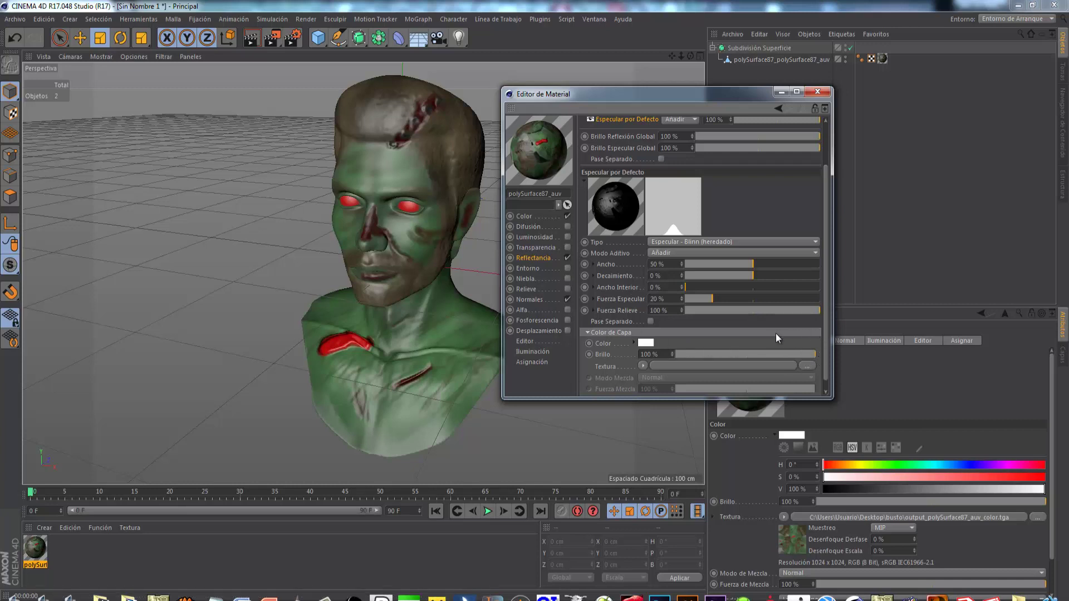
click(595, 299)
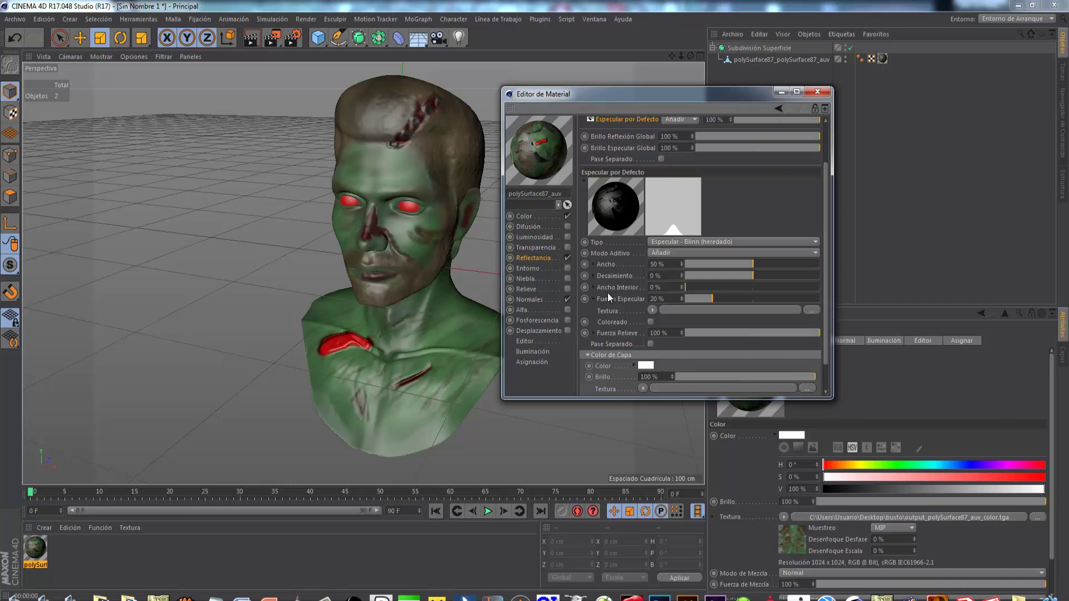
Load the gloss TARGA as specular-strength texture, raise strength to 100%, and render
click(651, 310)
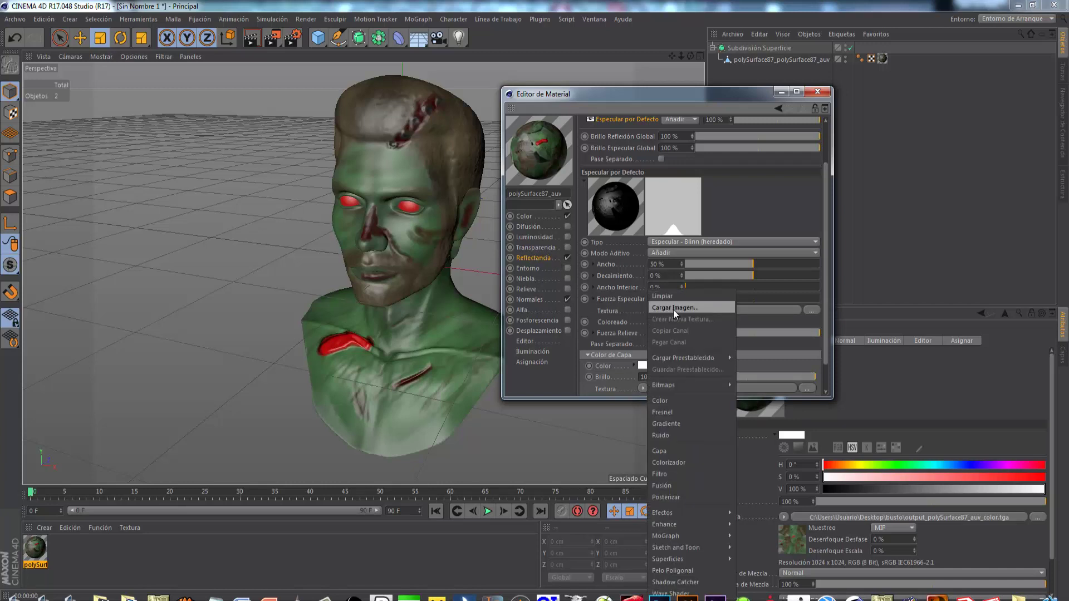
click(674, 310)
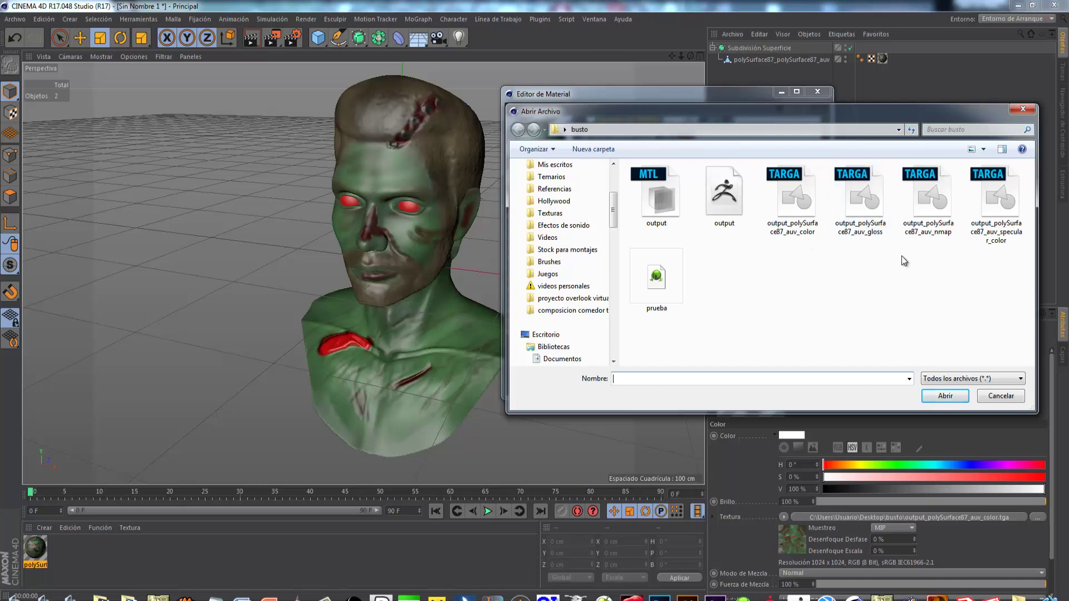
click(857, 212)
click(945, 396)
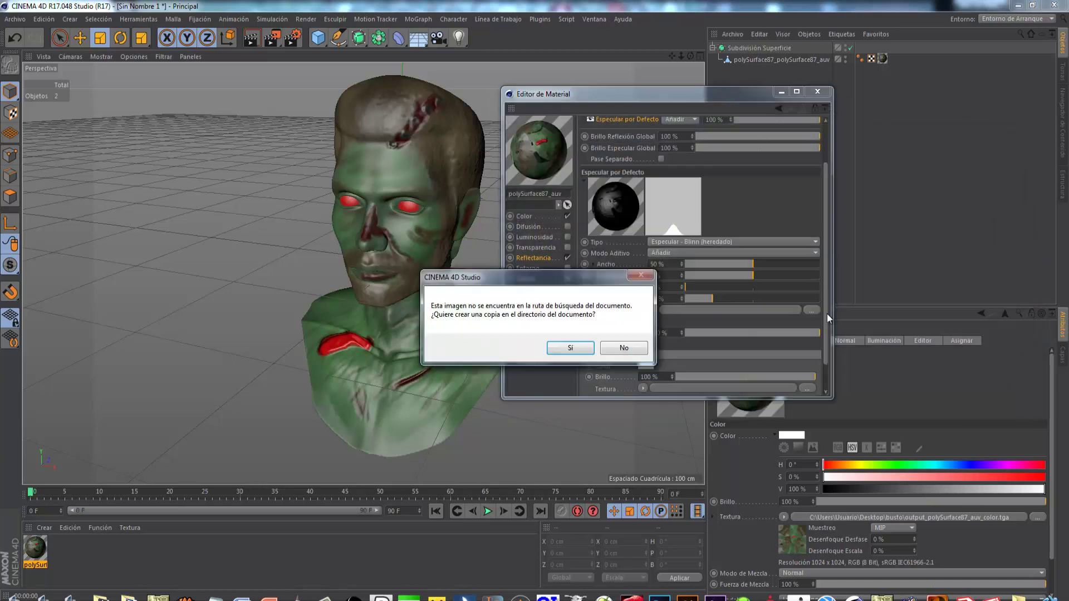
click(624, 348)
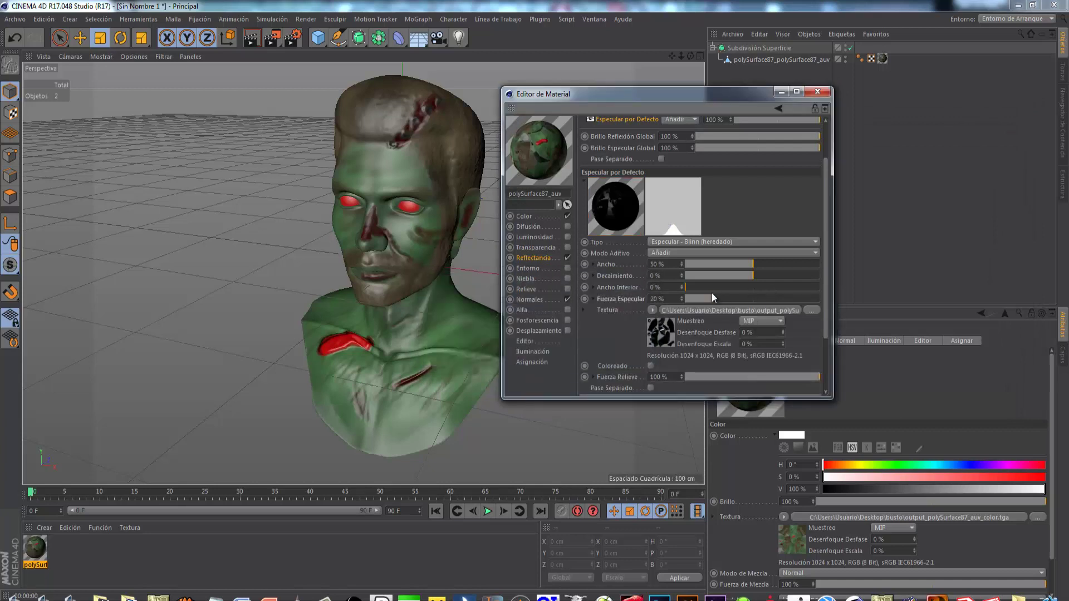
drag(710, 298, 842, 306)
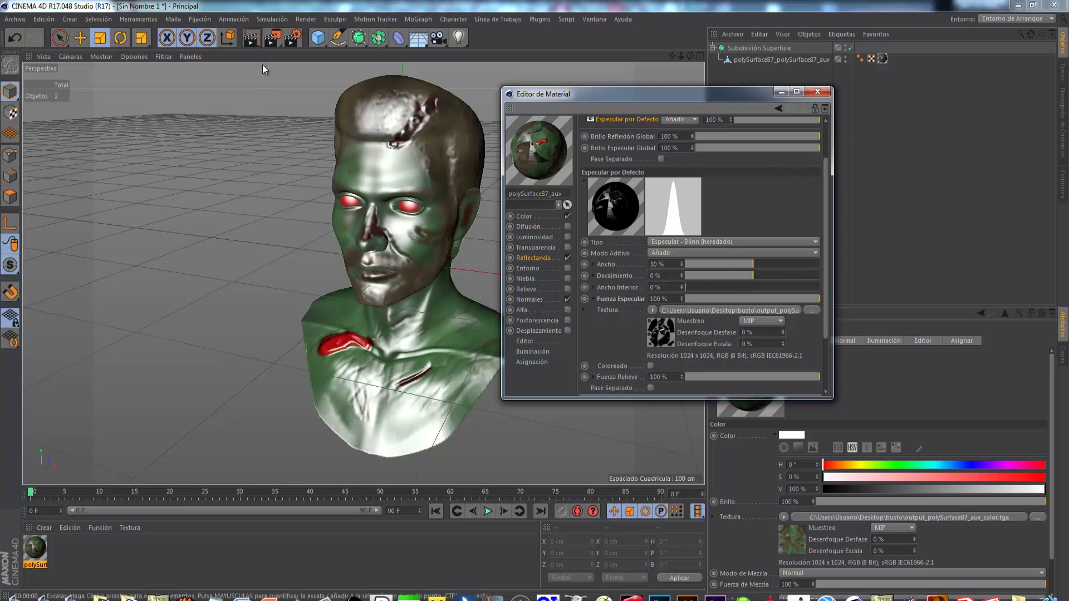
click(254, 39)
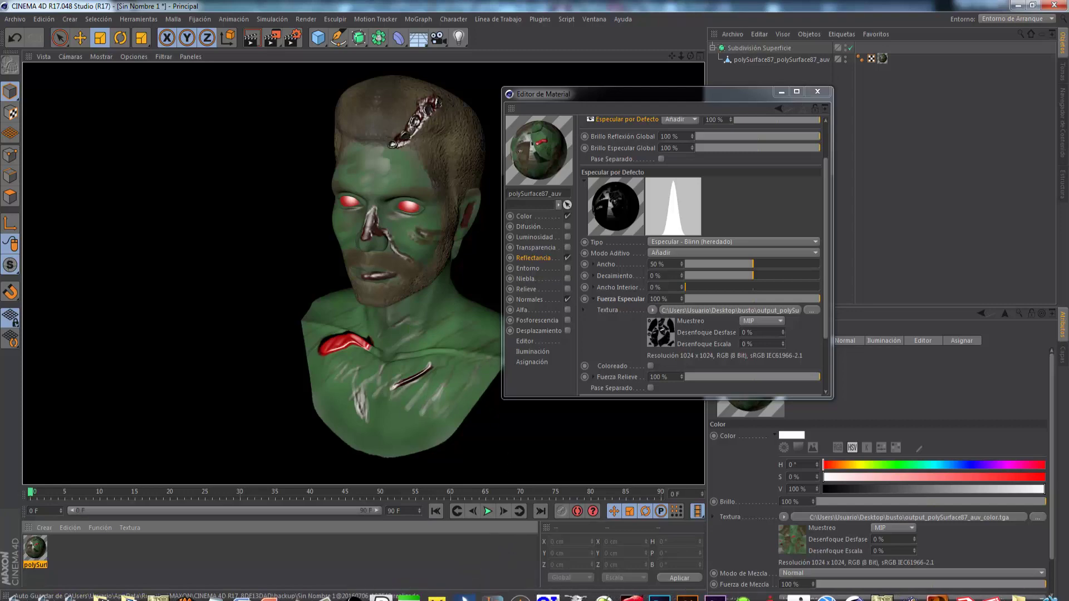
Delete the Default Specular layer, leaving the Reflectance channel empty
click(490, 595)
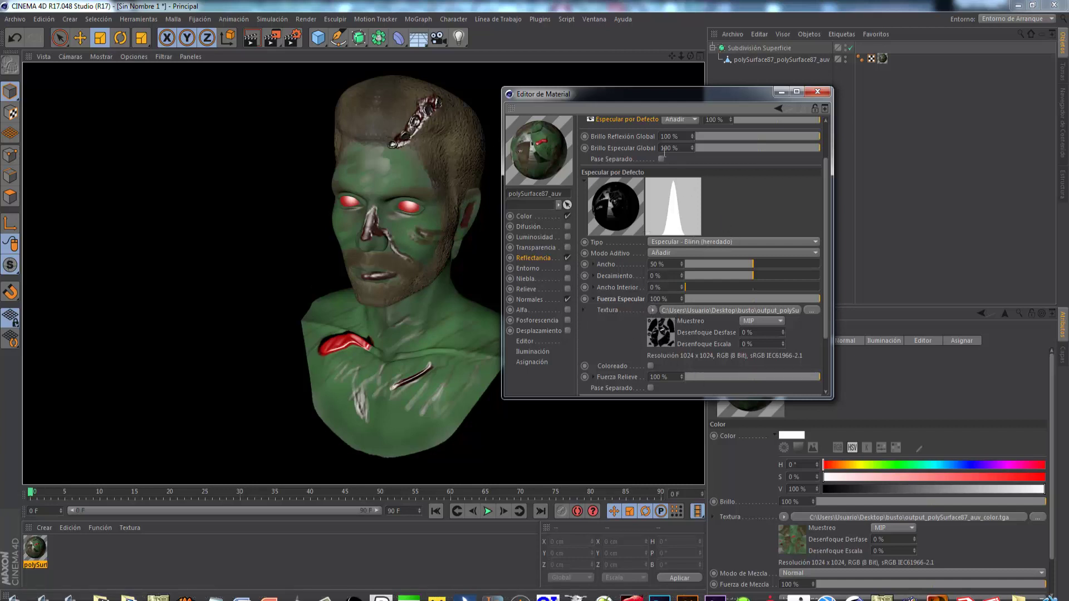
drag(827, 241, 827, 199)
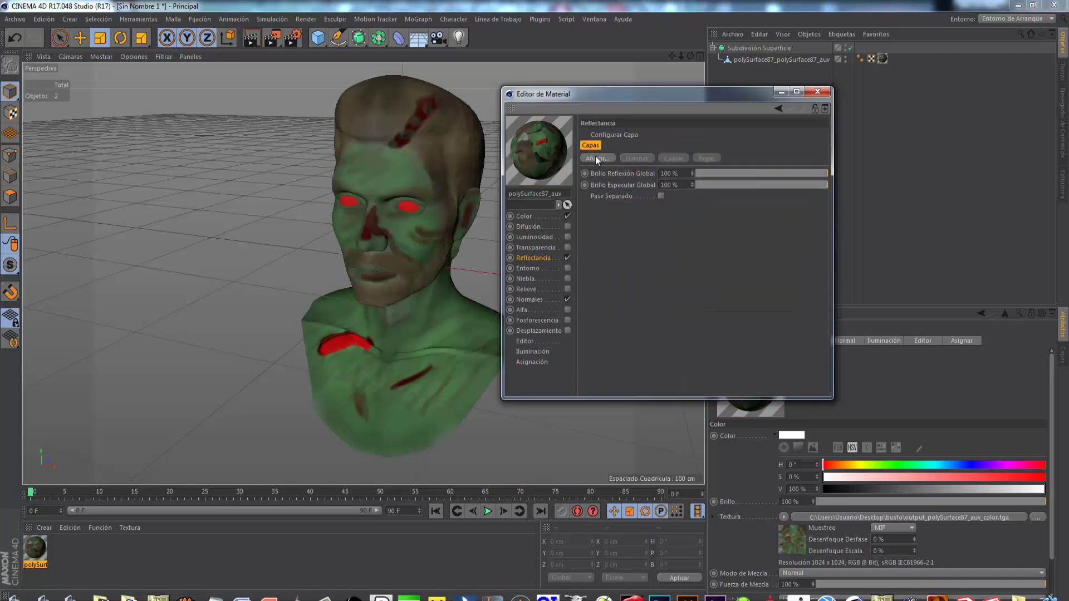
Add a Reflexión (heredado) layer, Capa 1, and expand its Reflection Strength
click(606, 160)
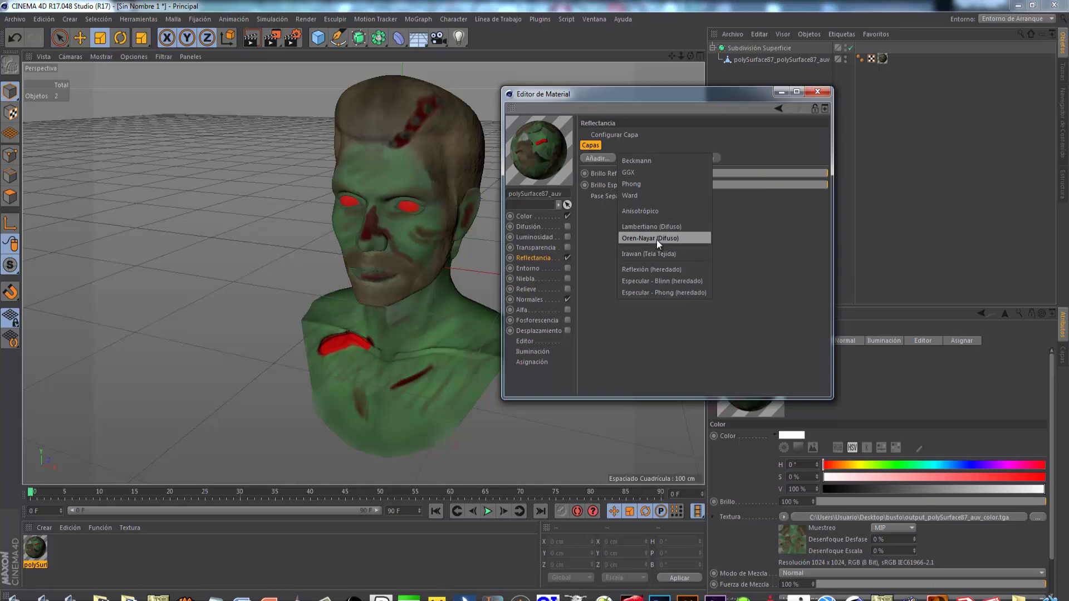
click(658, 270)
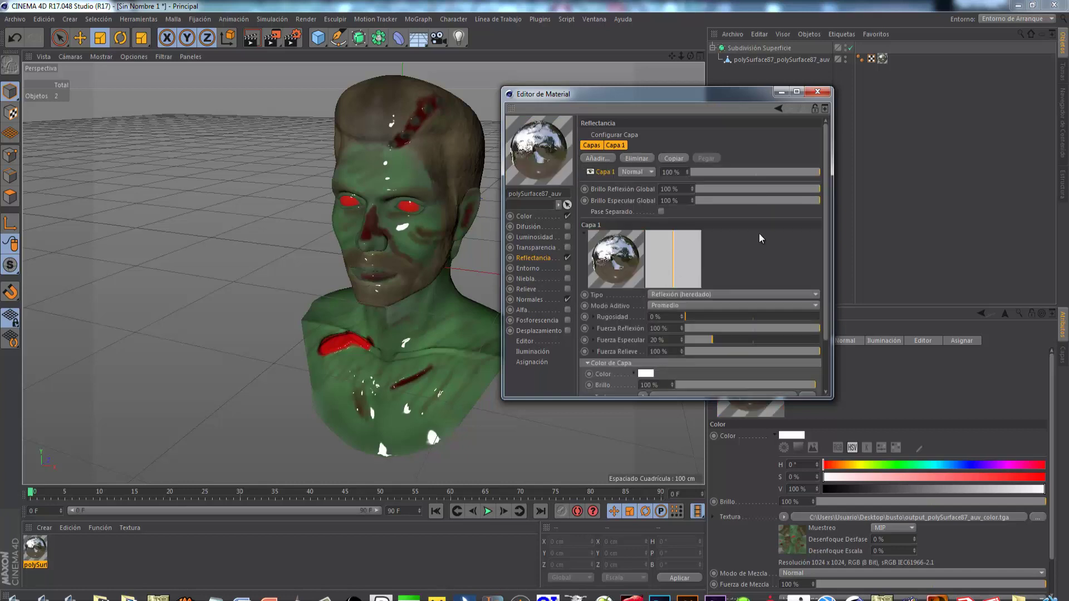
scroll(829, 243, down, 2)
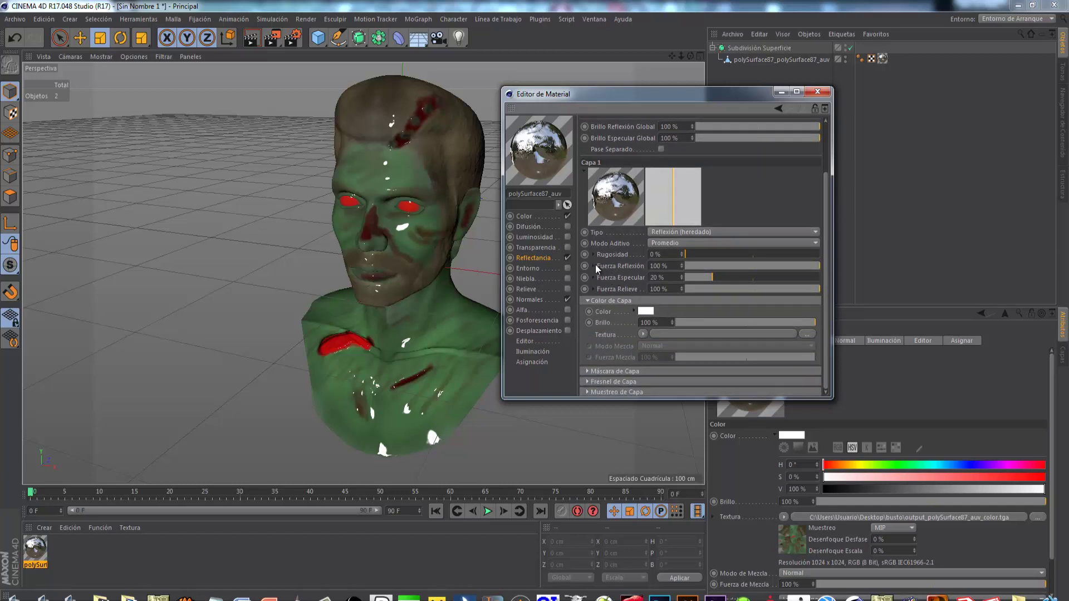
click(594, 266)
Load the gloss TARGA as the reflection-strength texture and render the view
click(653, 277)
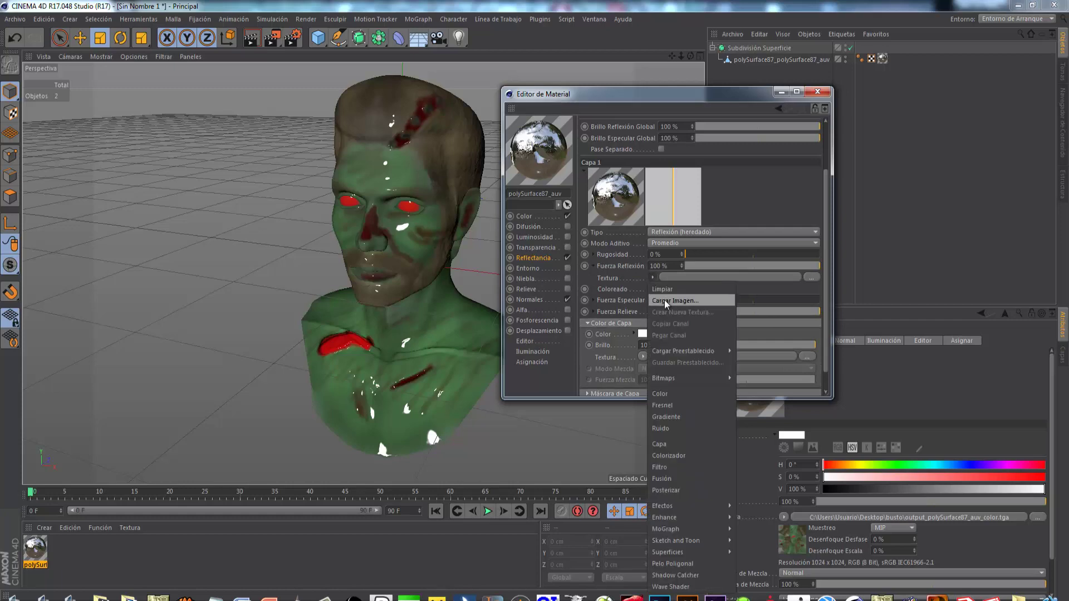
click(666, 301)
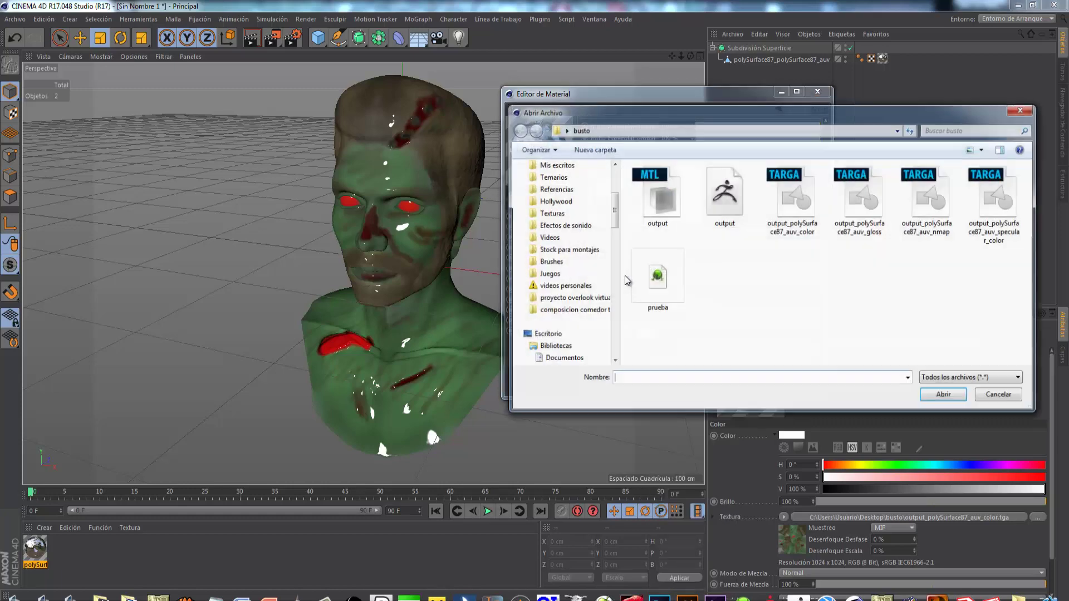
click(867, 228)
click(945, 396)
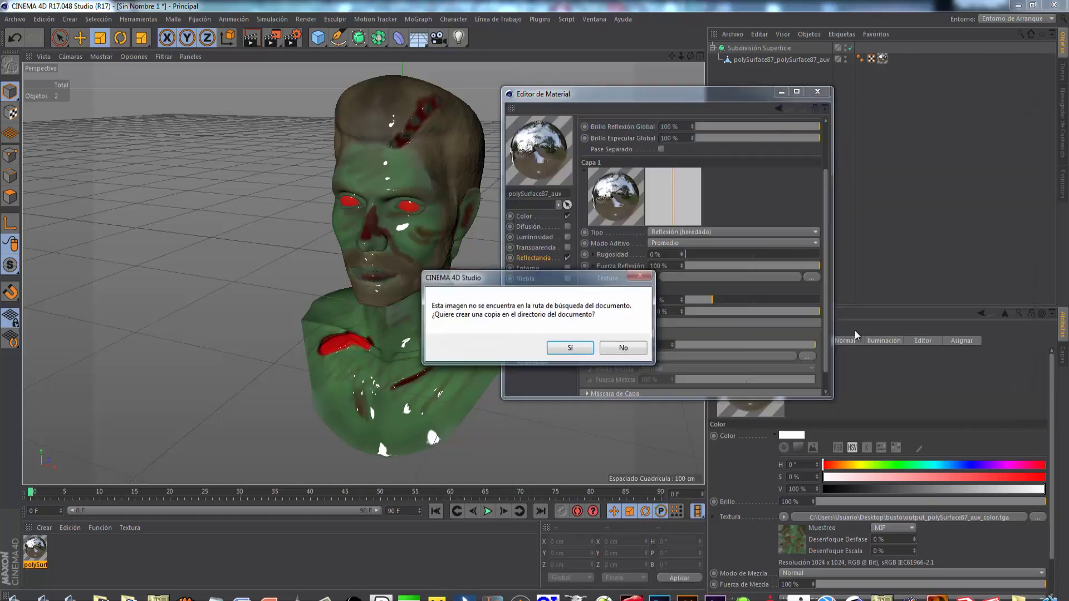
click(624, 349)
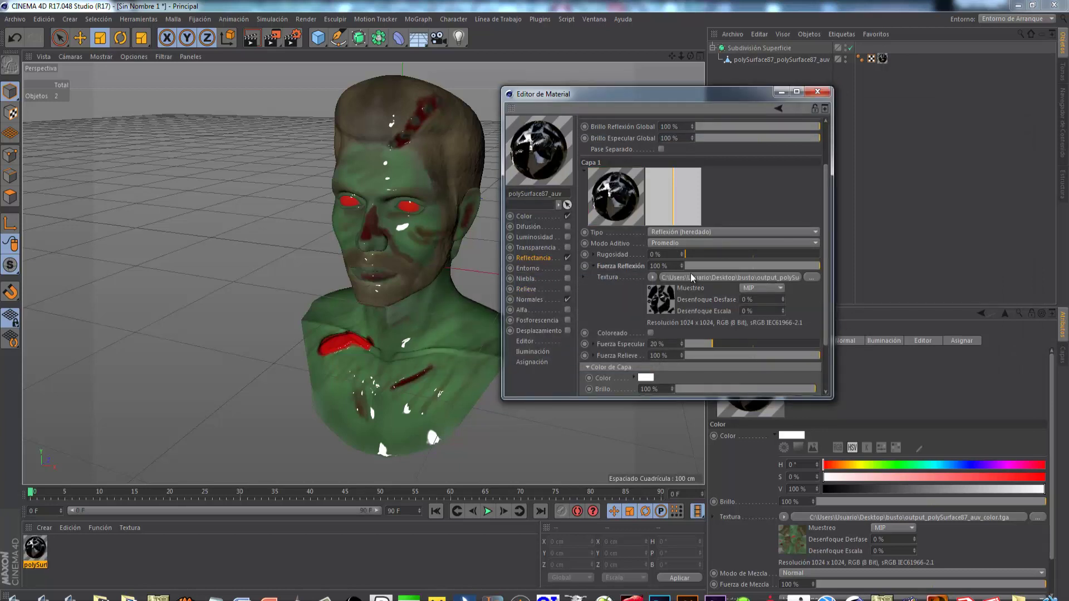
click(252, 38)
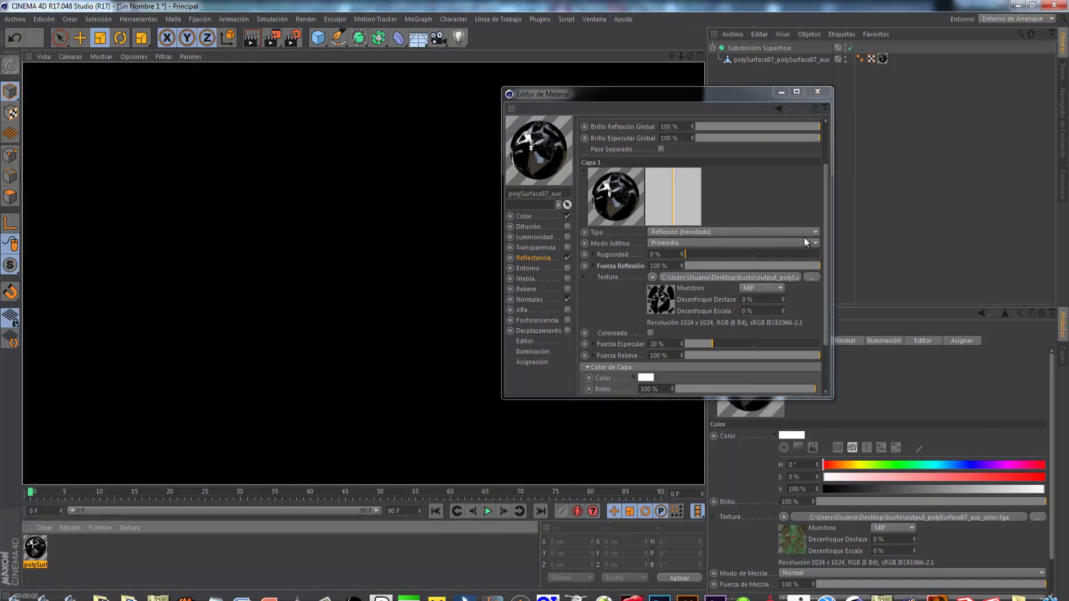
Set the reflection layer blend mode to Añadir after a test render against Promedio
drag(825, 266, 826, 219)
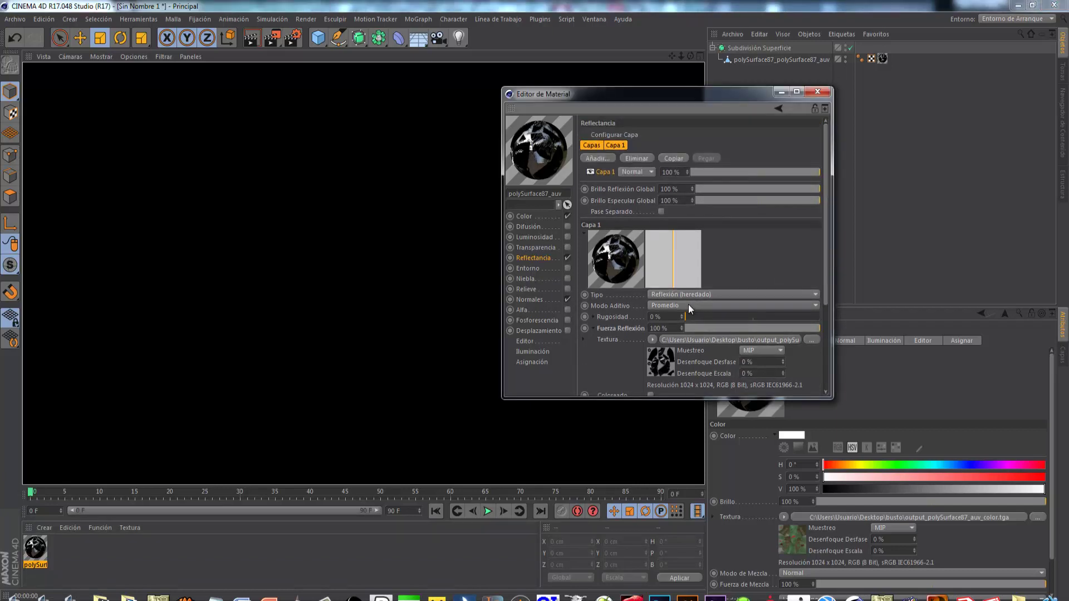
click(689, 309)
click(673, 337)
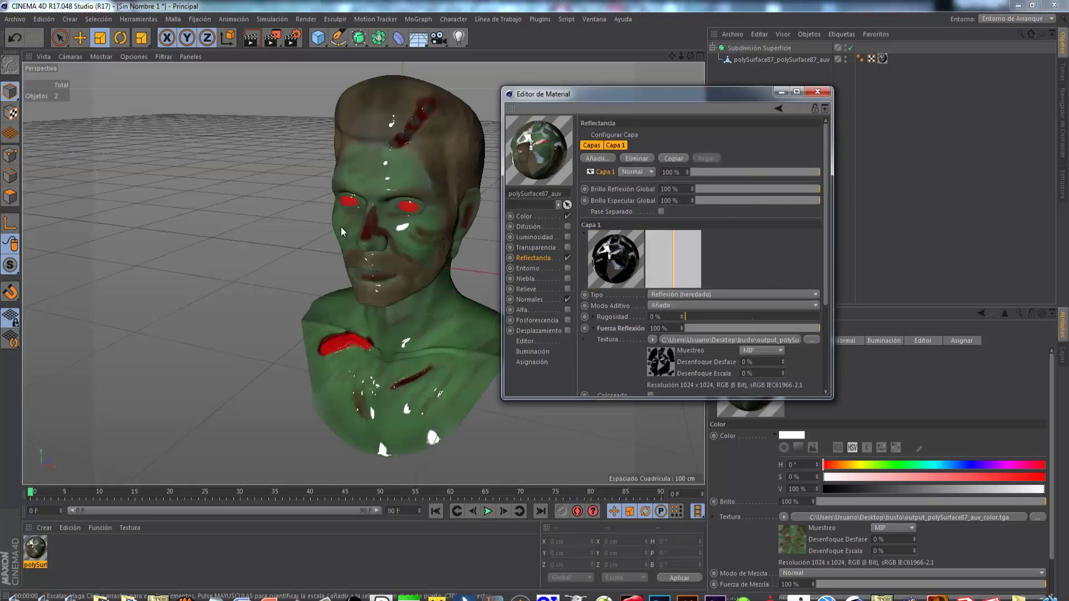
click(251, 37)
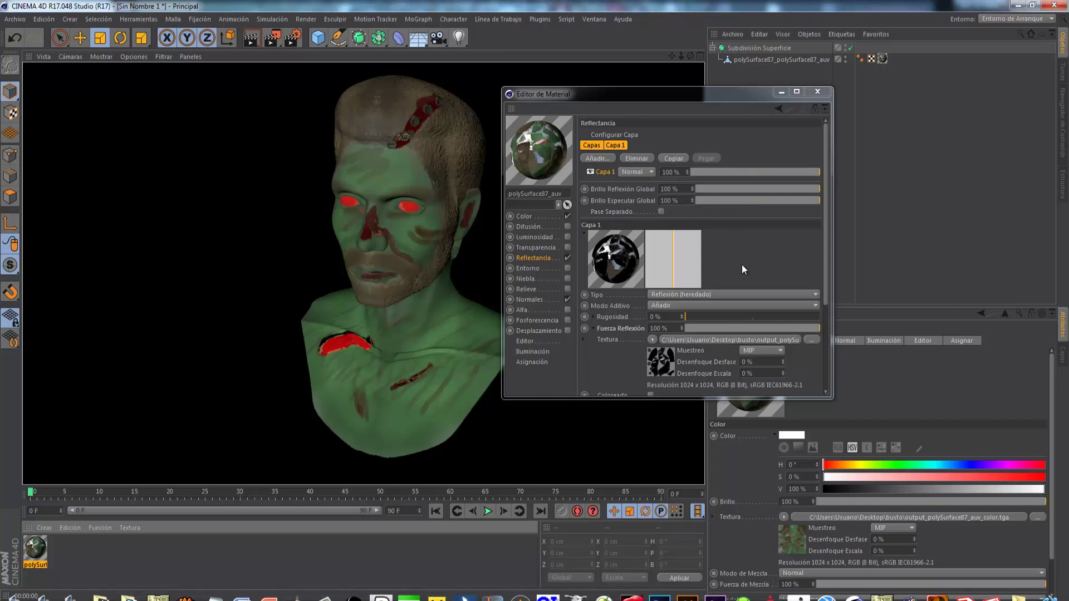
click(673, 302)
click(680, 313)
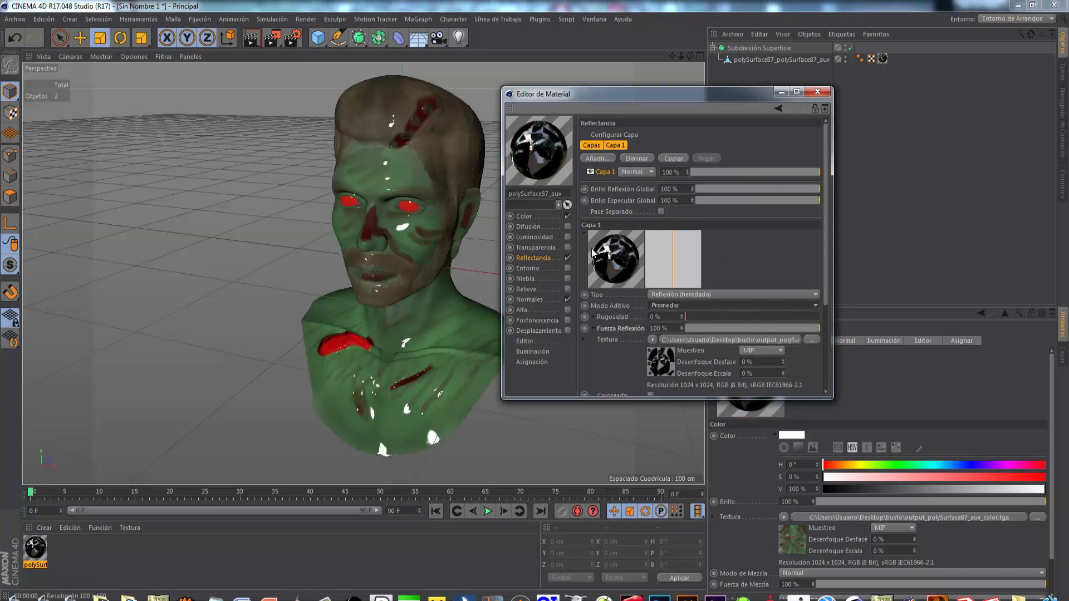
click(690, 306)
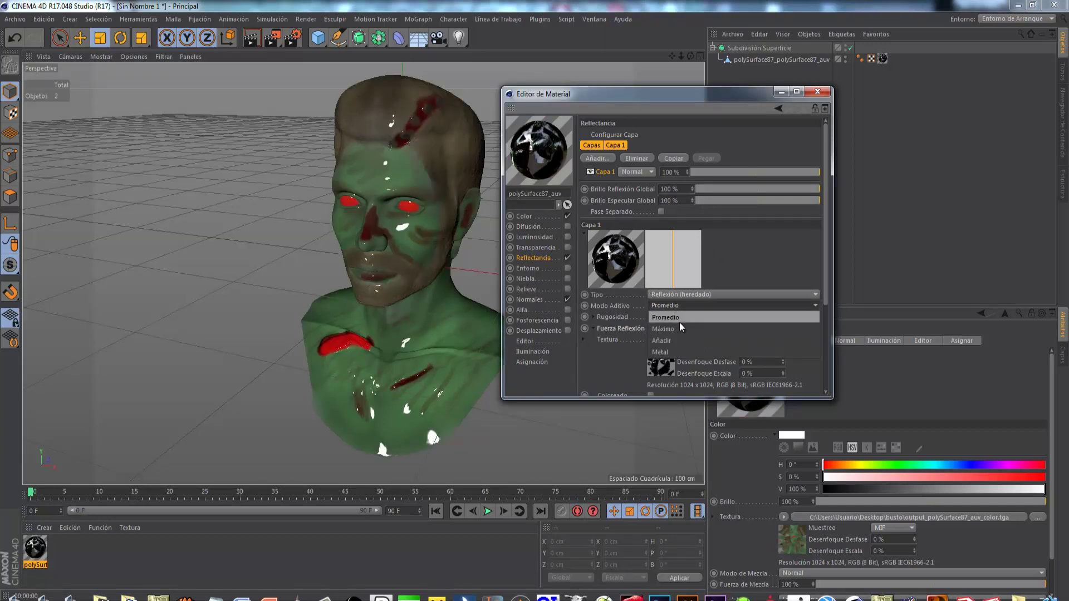
click(719, 313)
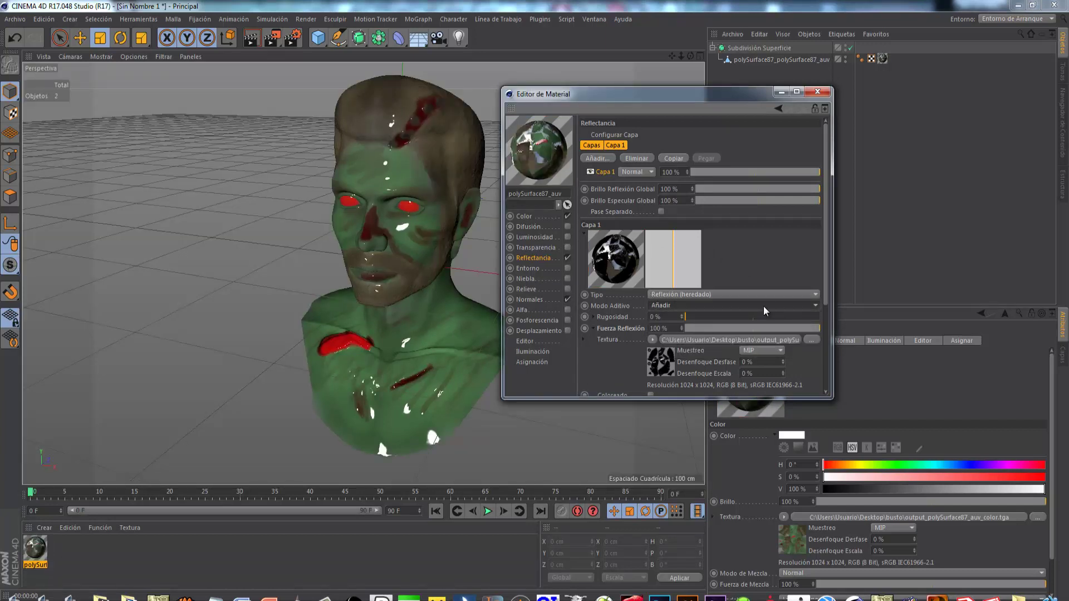
Collapse Fuerza Reflexión and raise the layer's specular strength from 20% to 69%
scroll(830, 271, down, 2)
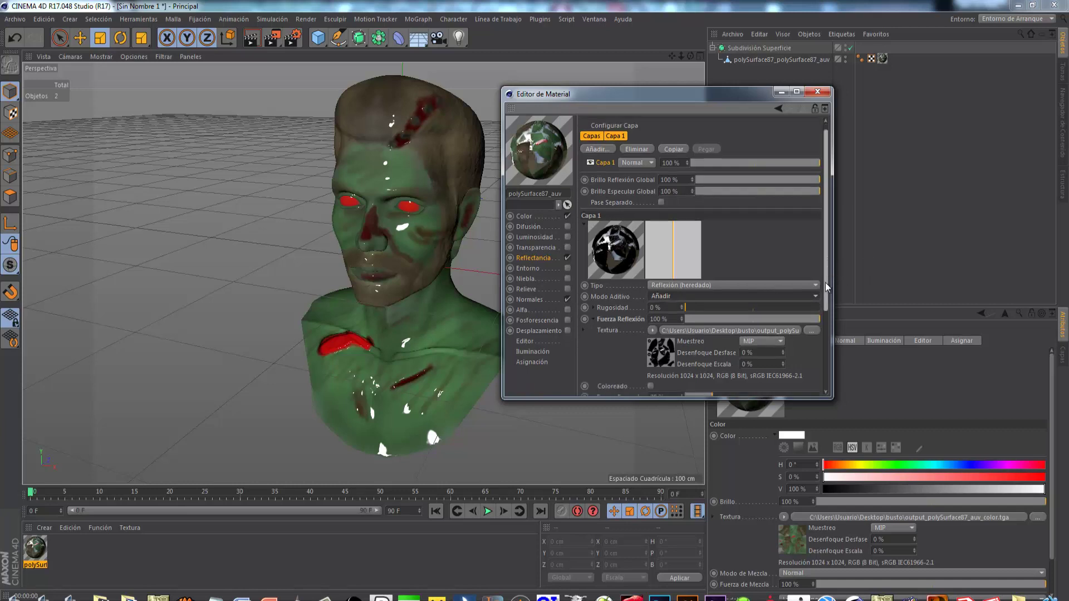
scroll(830, 272, down, 2)
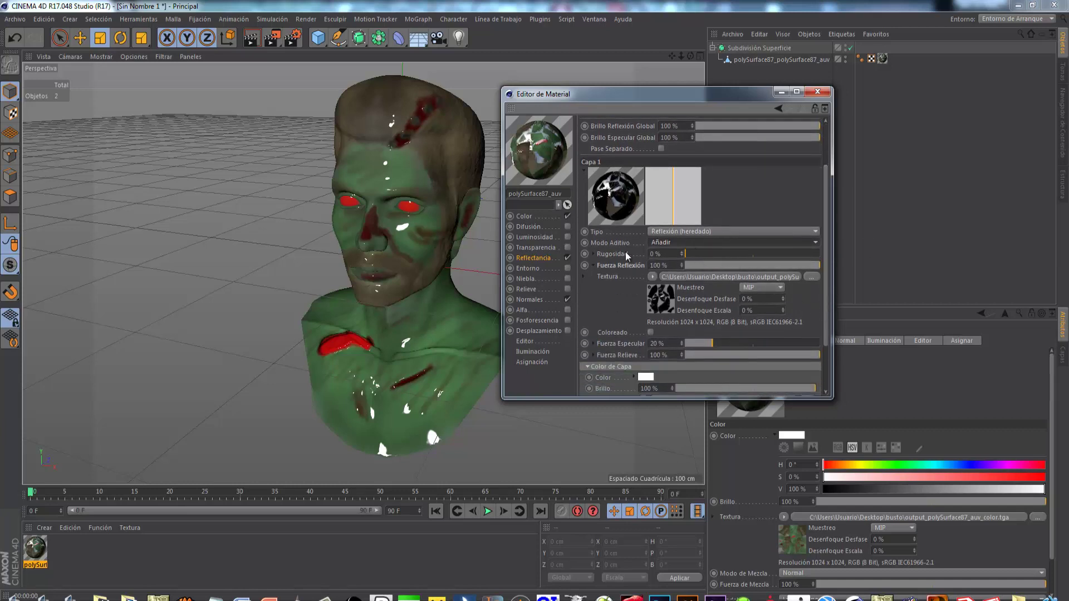
click(593, 266)
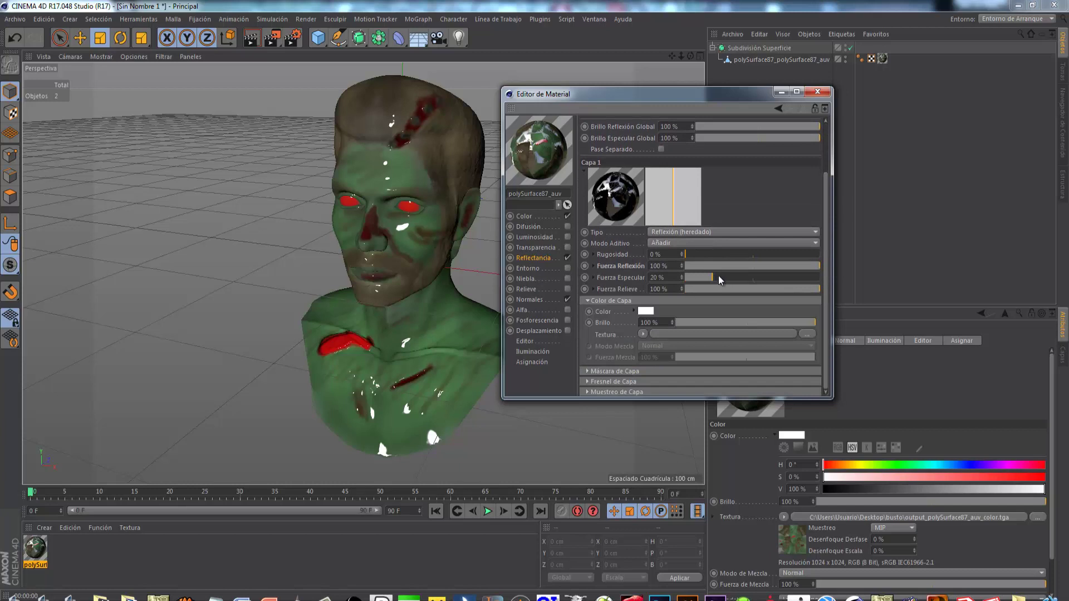
drag(742, 278, 778, 278)
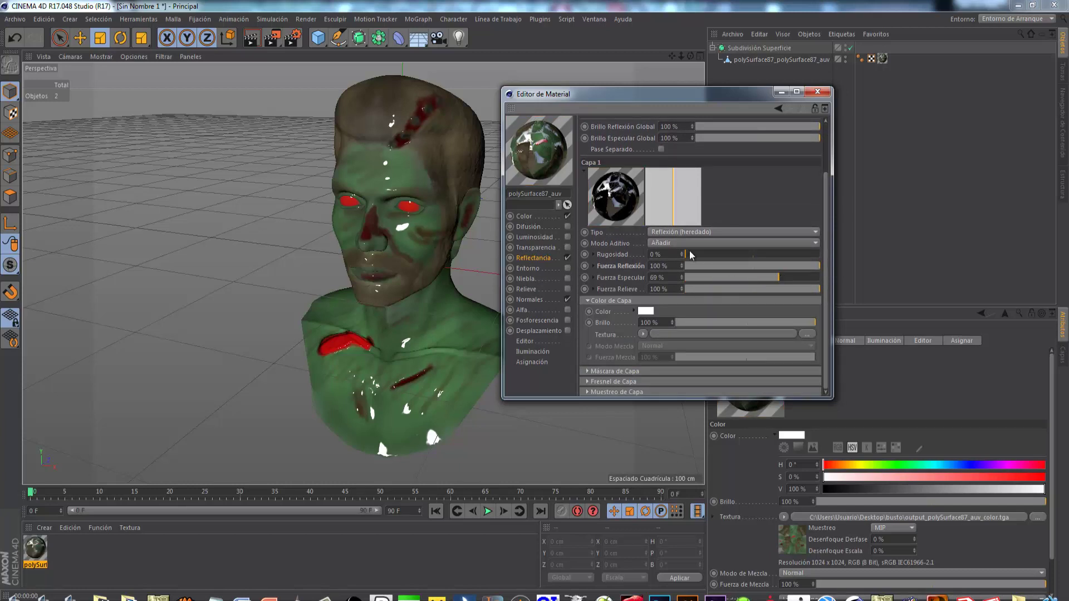
Render a quick viewport preview of the bust and open the Floor/Sky object palette
click(250, 39)
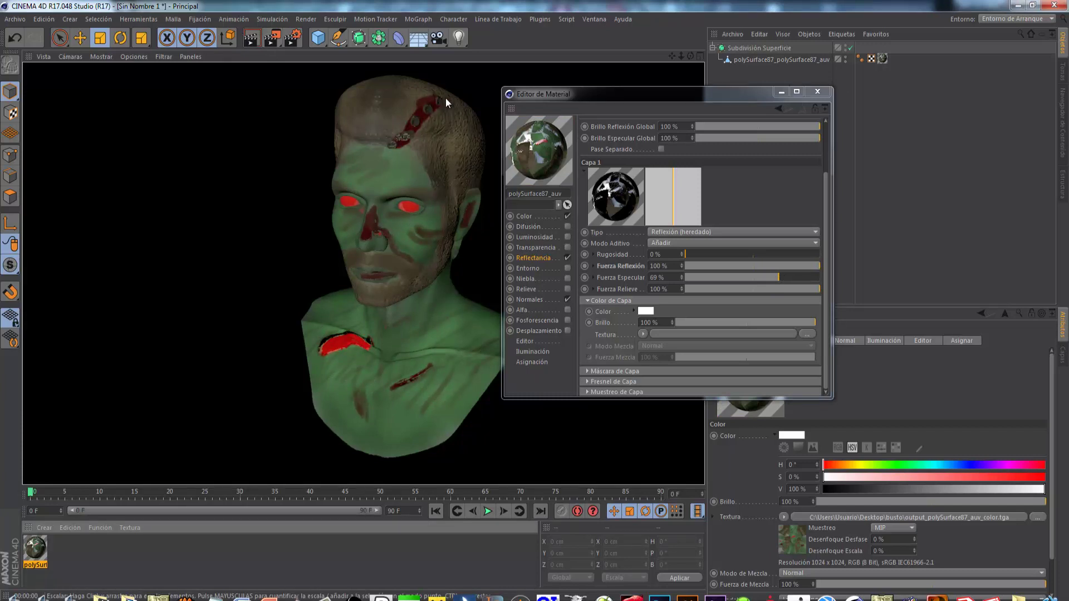
click(419, 42)
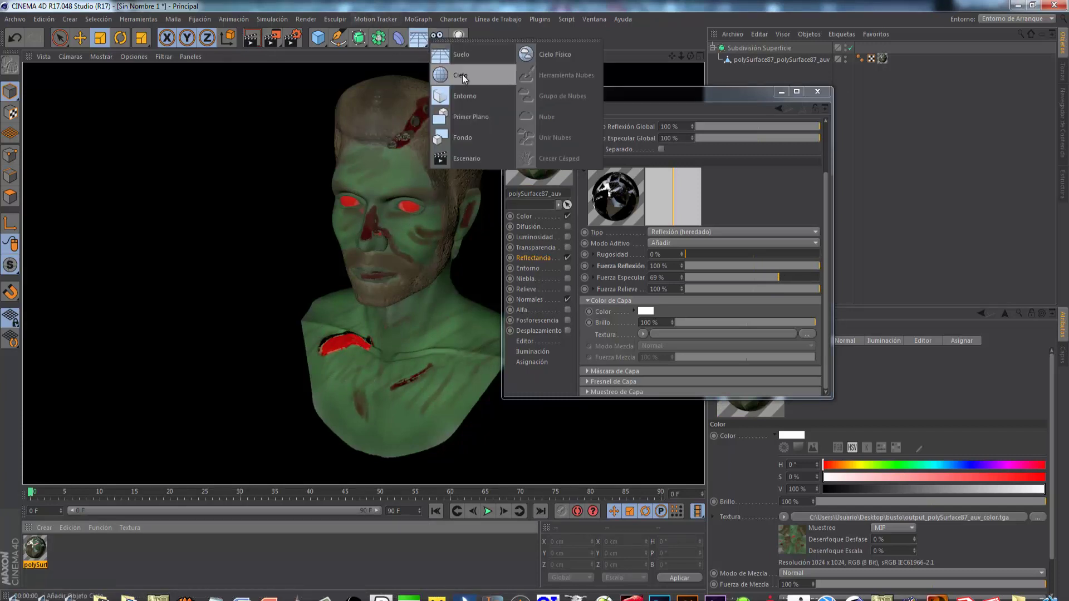
click(462, 75)
Add a Sky object and create material Mat with Color and Reflectance off, Luminance on
click(817, 91)
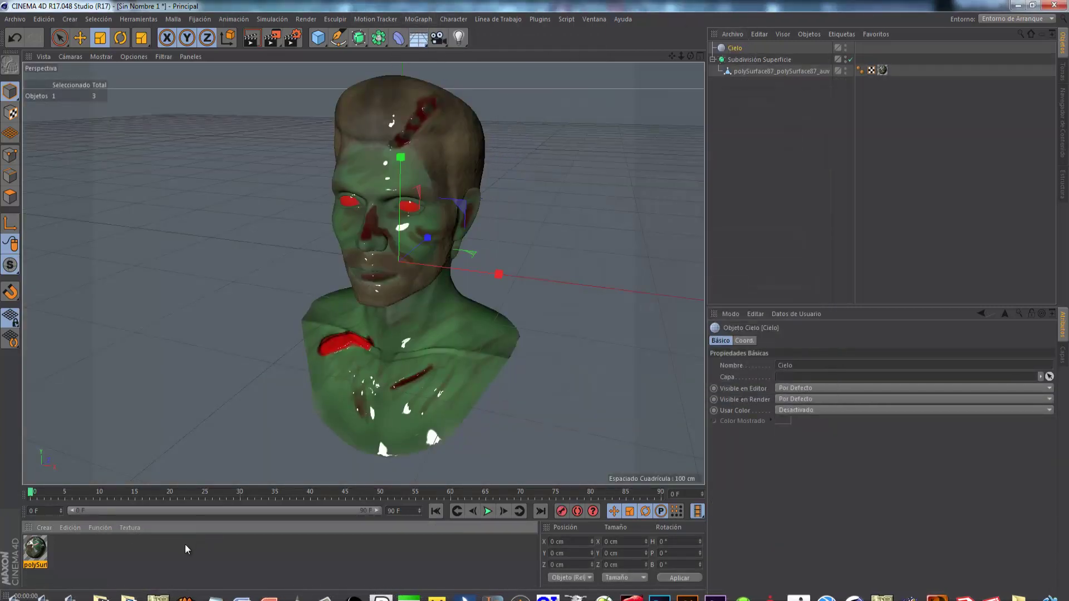
double_click(184, 564)
double_click(35, 550)
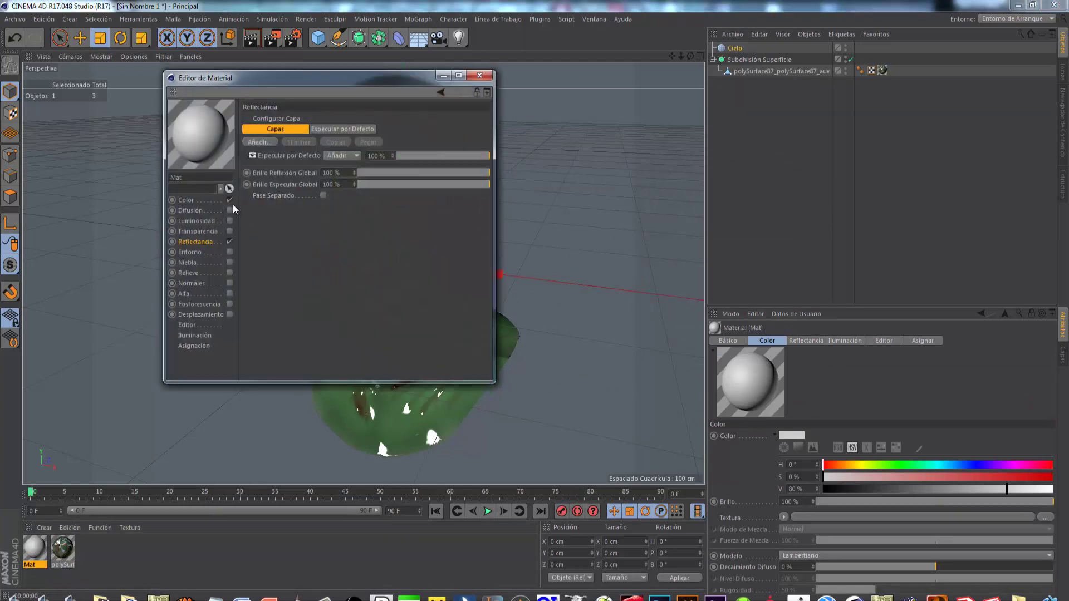
click(229, 200)
click(229, 241)
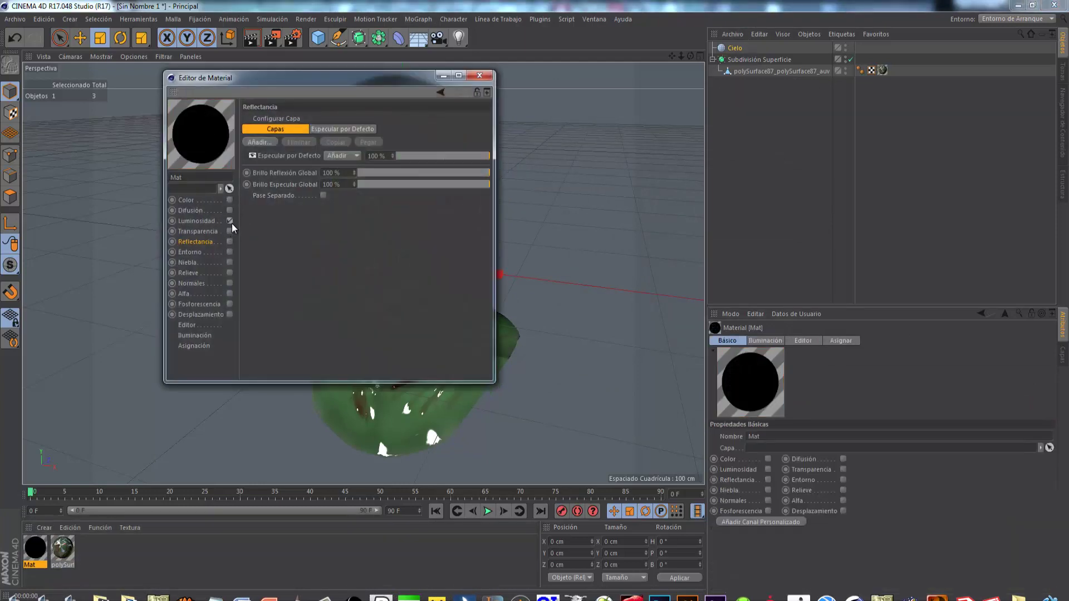
click(230, 221)
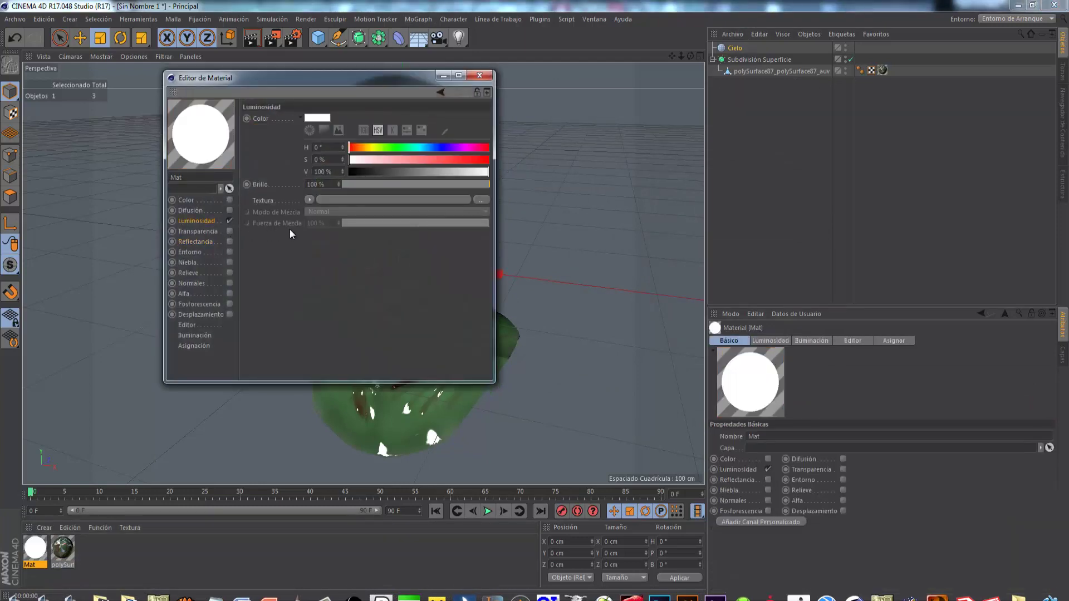
Load ConcreteOfficeOutside.hdr from the Content Browser as Mat's luminance texture, not copying it
click(569, 20)
click(617, 79)
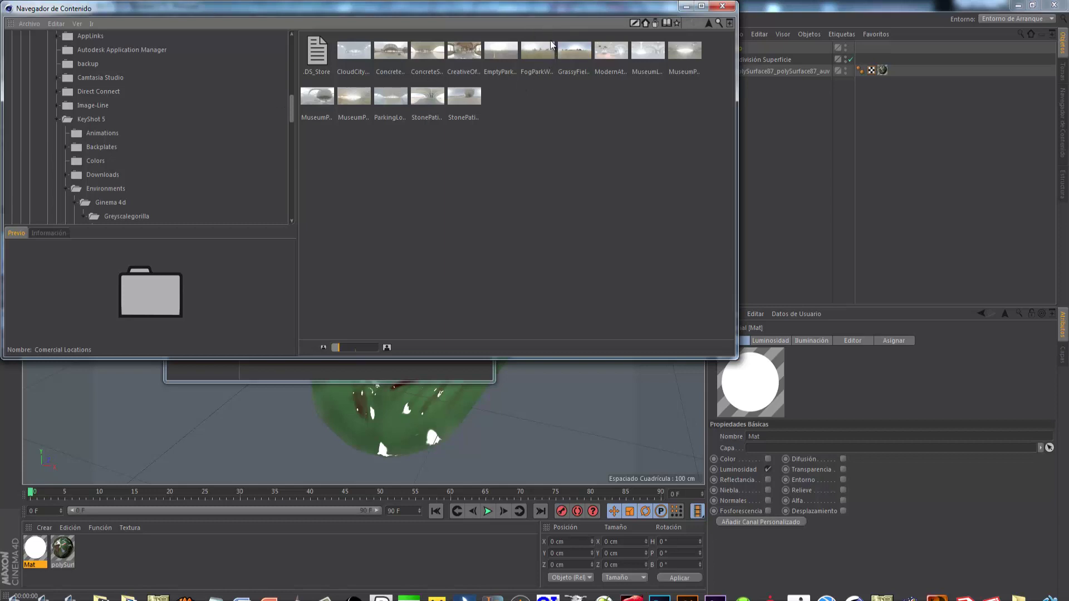
drag(547, 16, 890, 124)
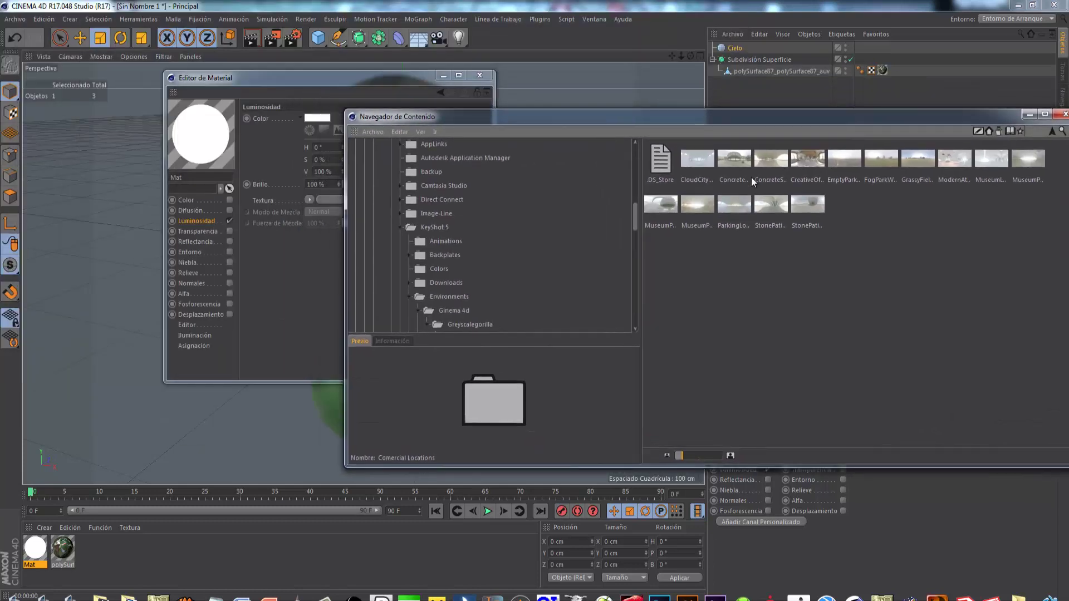
drag(710, 167, 329, 200)
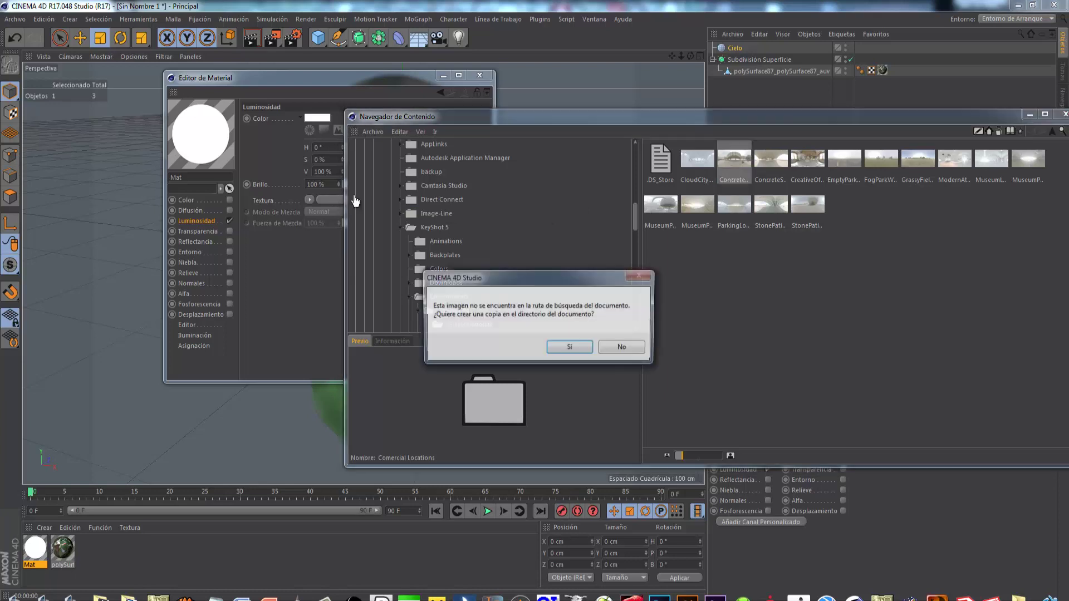
click(623, 349)
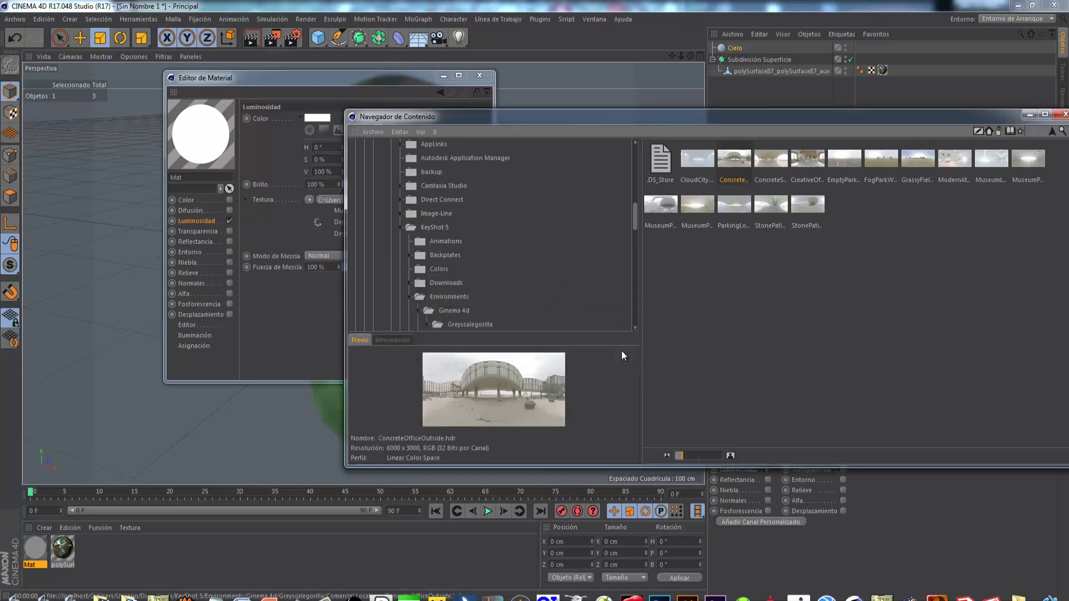
click(1064, 115)
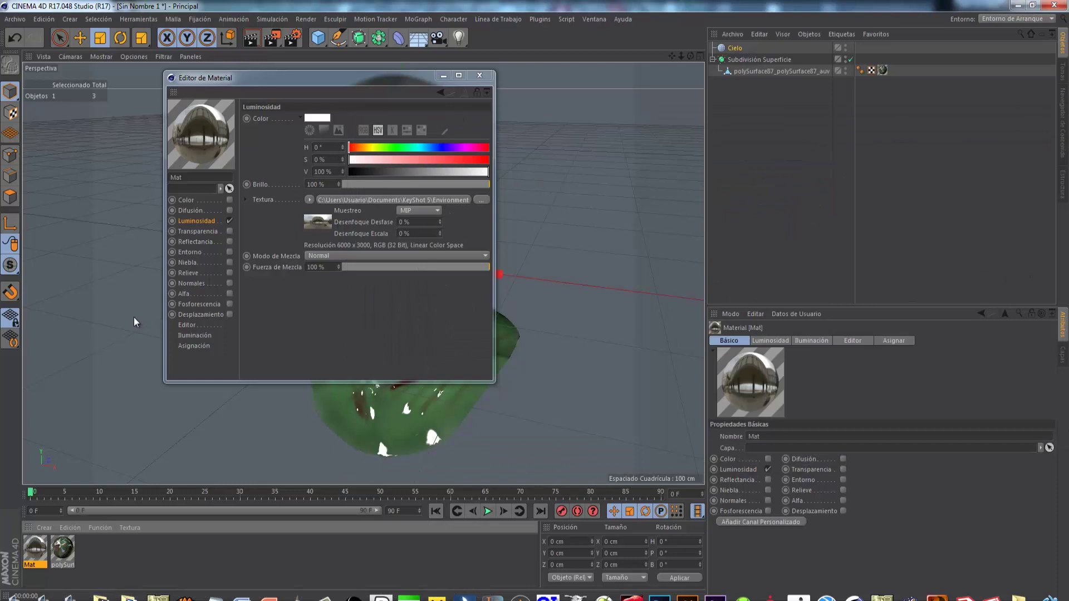
Apply Mat to the Sky and add Global Illumination to the render effects
drag(786, 6, 731, 49)
click(477, 76)
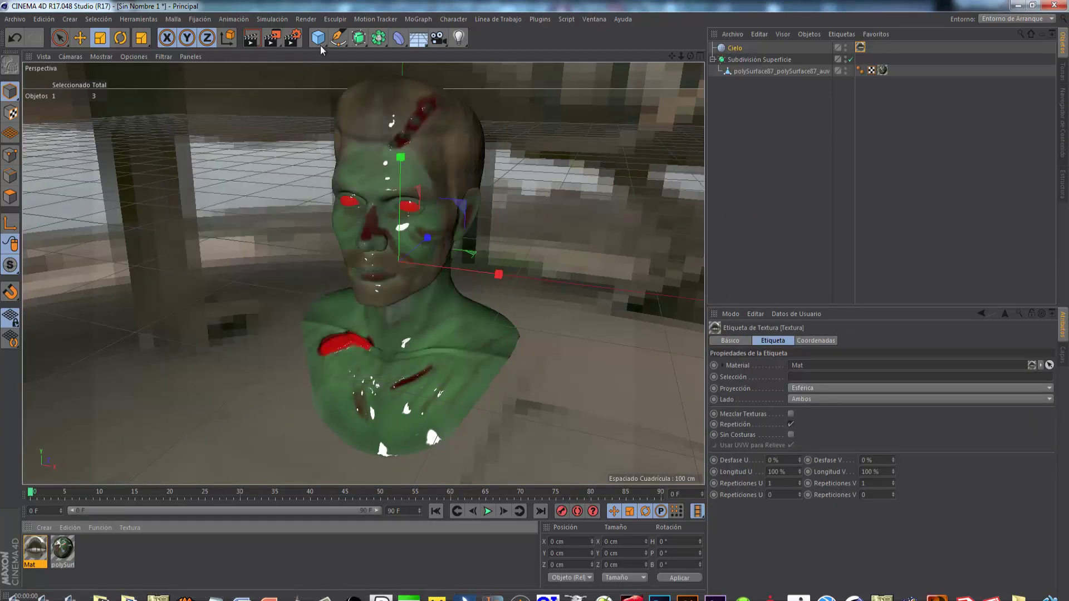
click(292, 38)
click(86, 211)
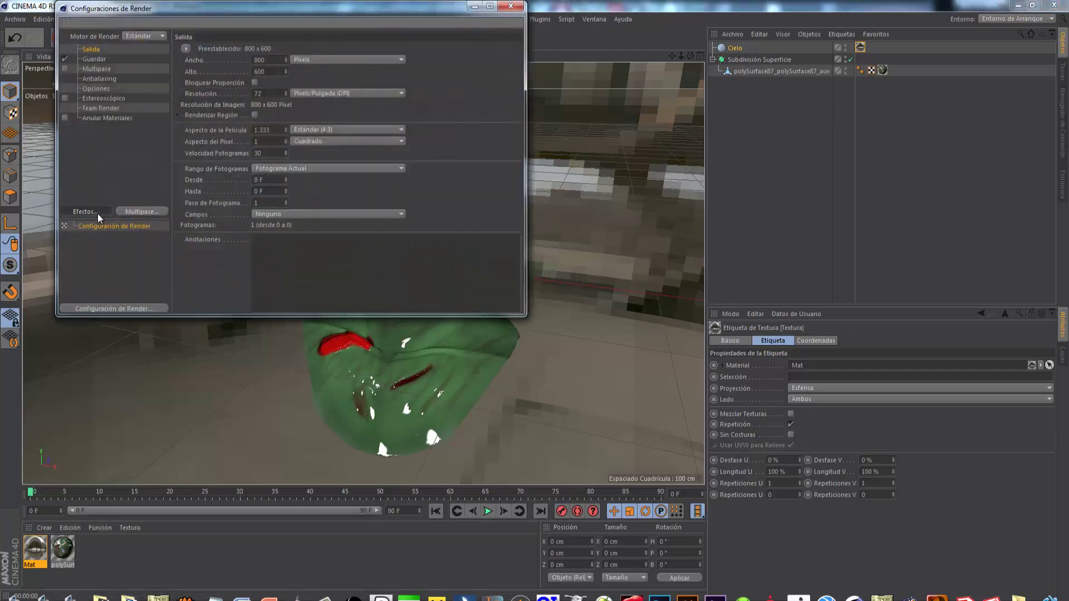
click(202, 422)
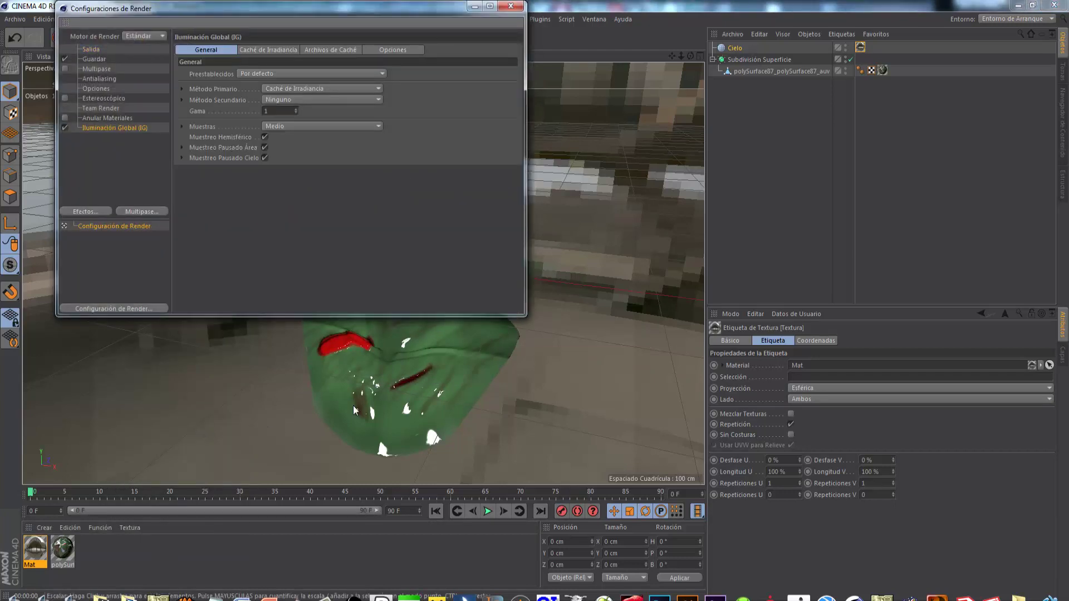
click(511, 6)
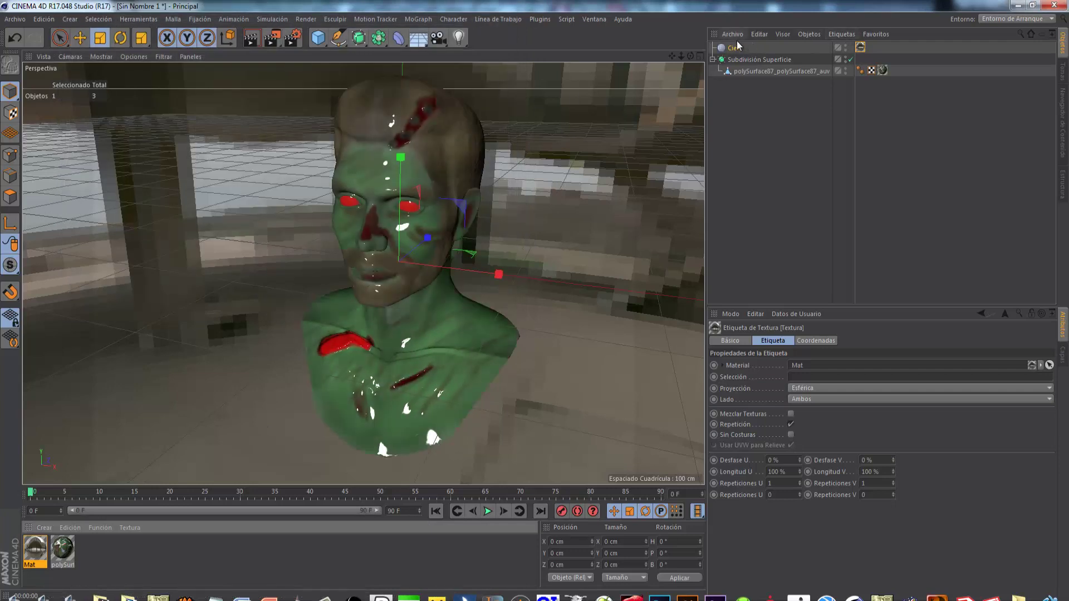
Give the Sky a Compositing tag with Seen by Camera off, then render a preview
right_click(738, 53)
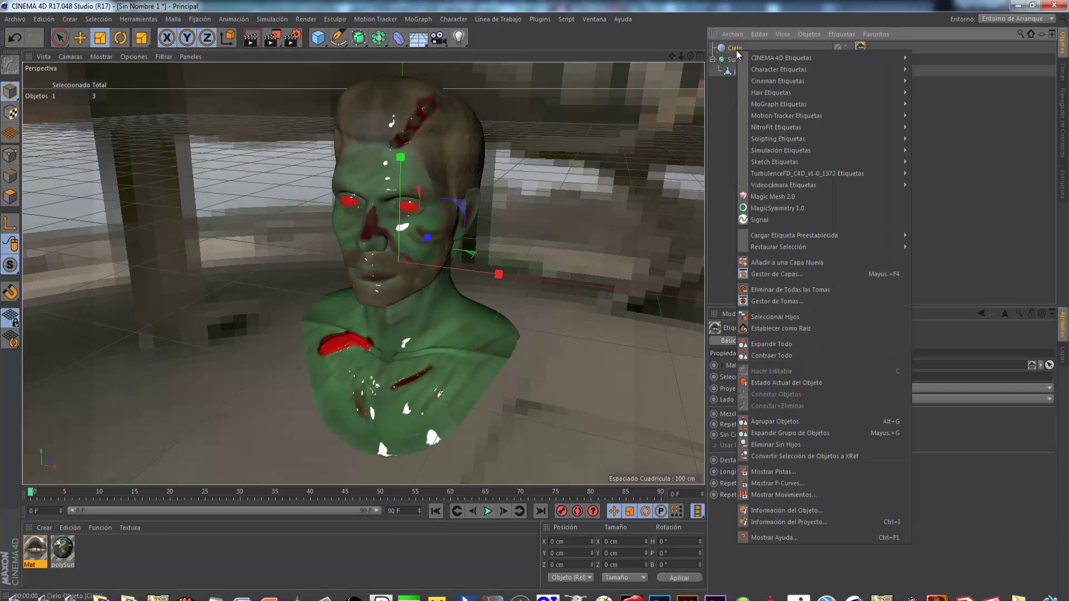
mouse_move(782, 57)
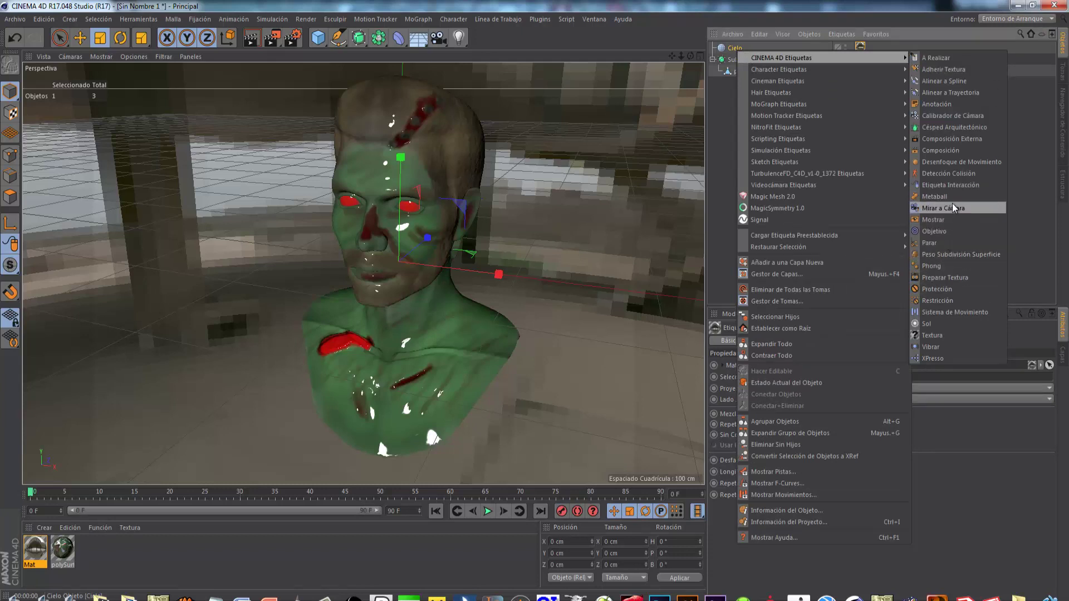
click(957, 153)
click(795, 399)
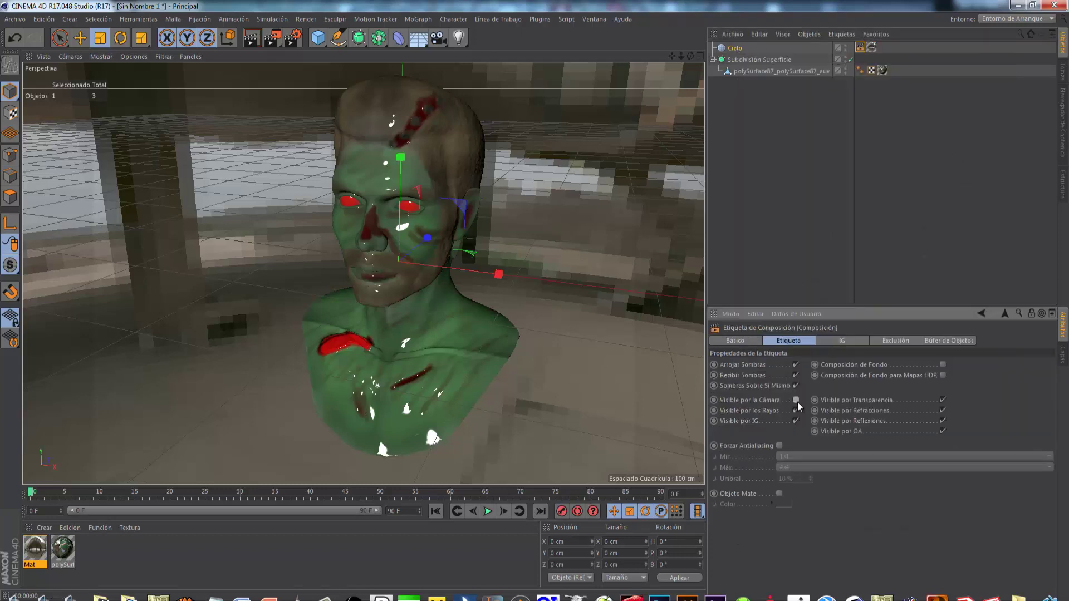
click(250, 40)
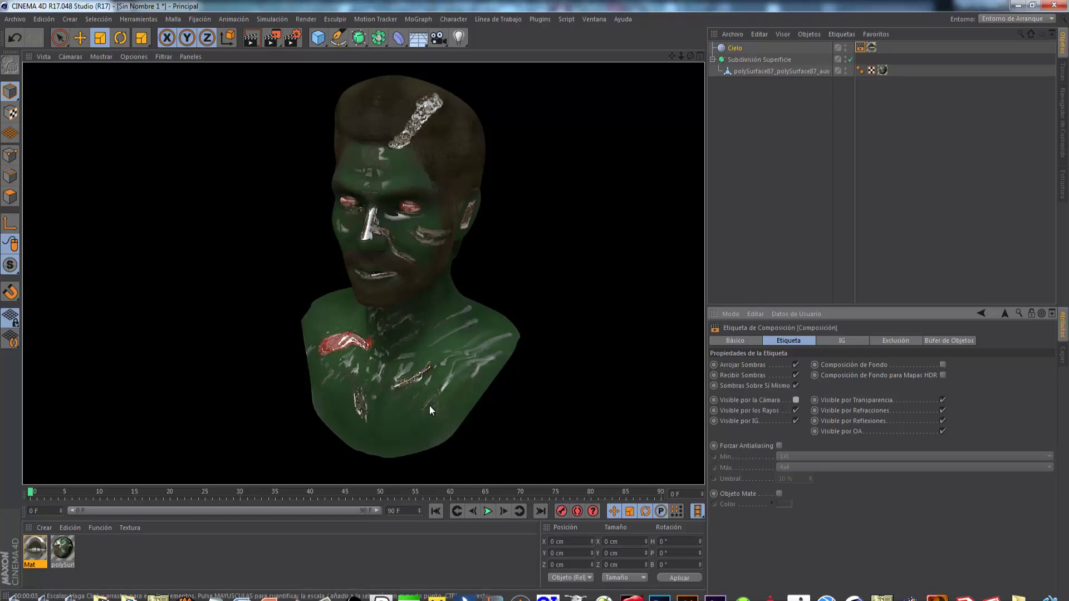
scroll(513, 352, up, 1)
scroll(513, 353, up, 4)
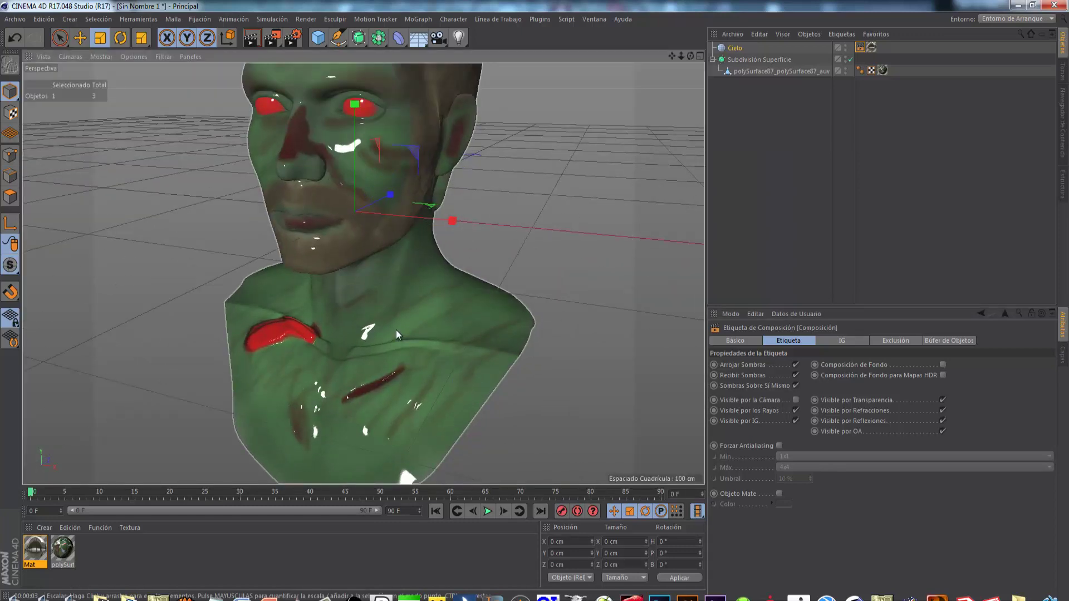
Load output_polySurface87_auv_specular_color as the polySurface87_auv material's reflection layer colour texture
double_click(43, 552)
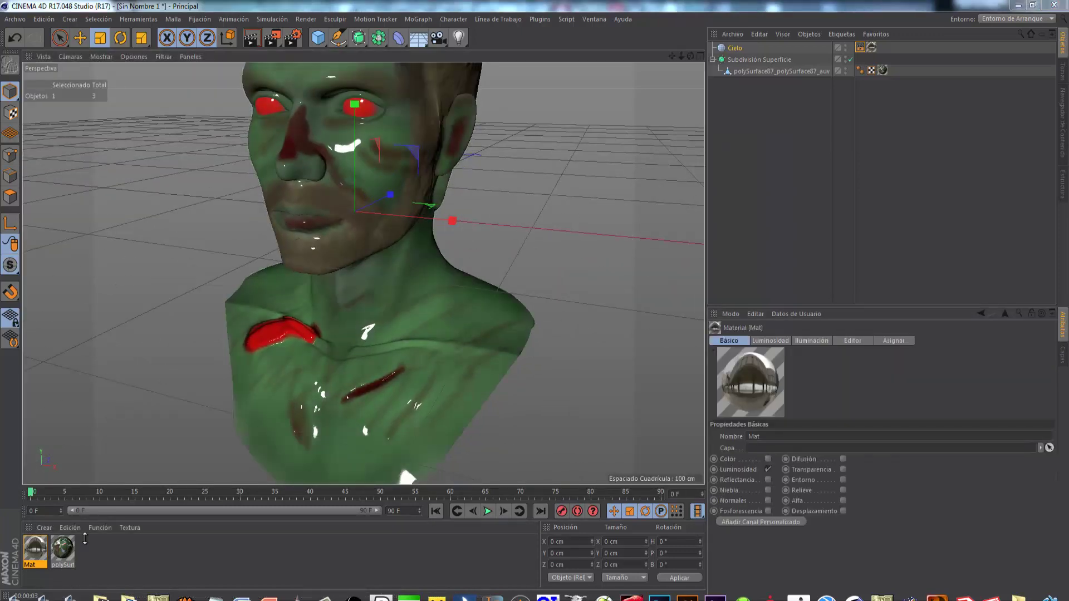
click(68, 548)
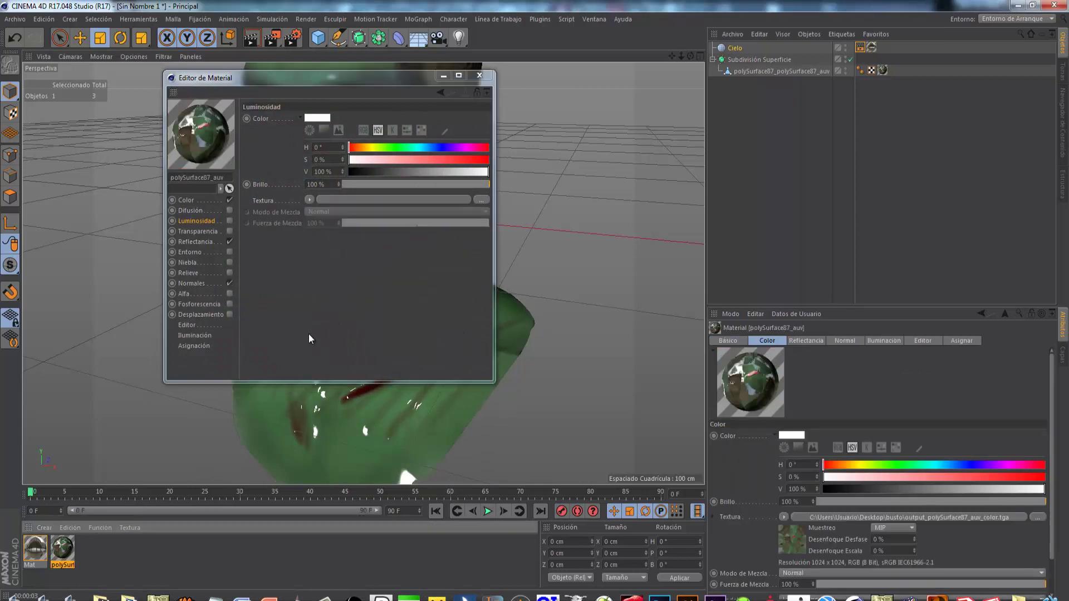
click(209, 243)
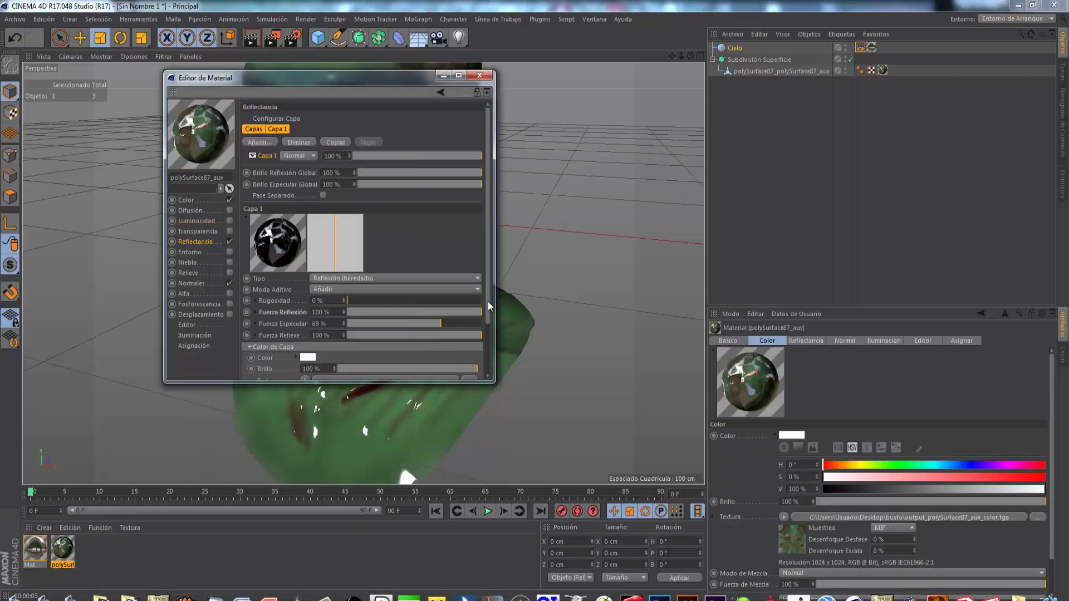
scroll(462, 336, down, 3)
click(304, 318)
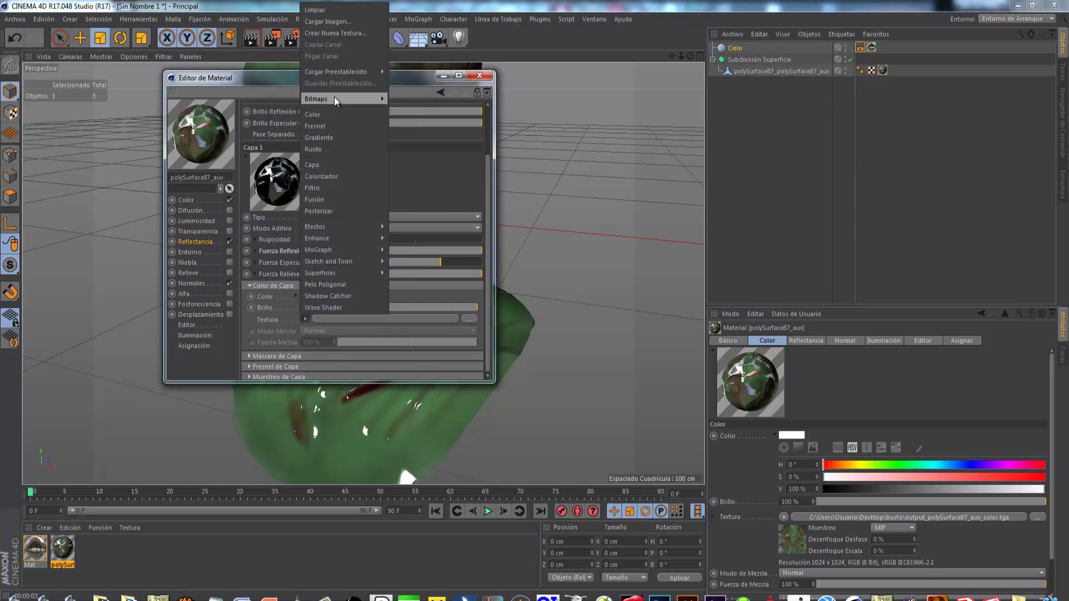
click(326, 23)
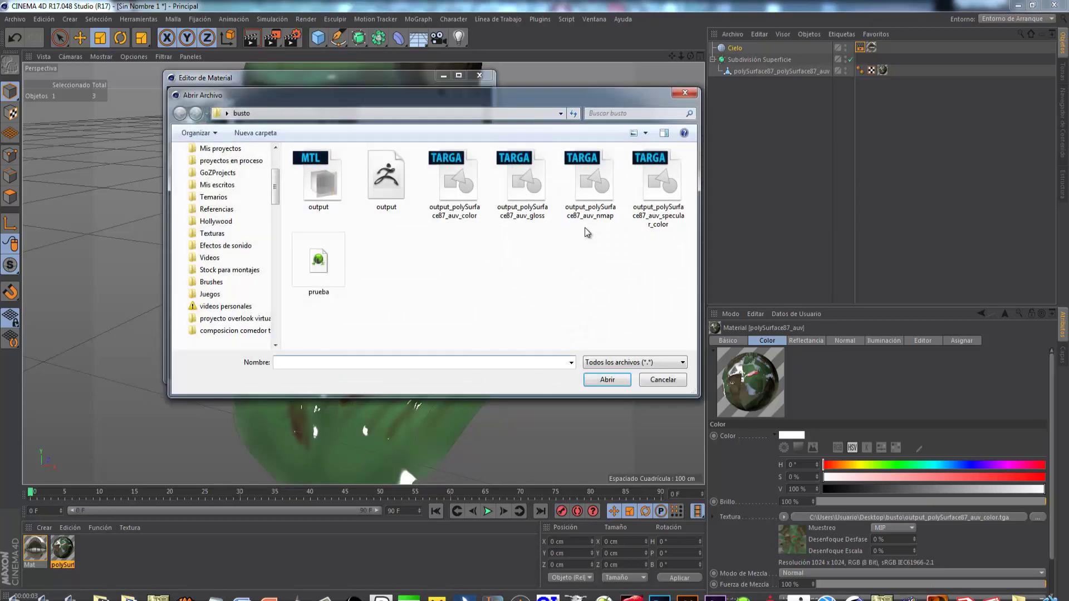
click(658, 184)
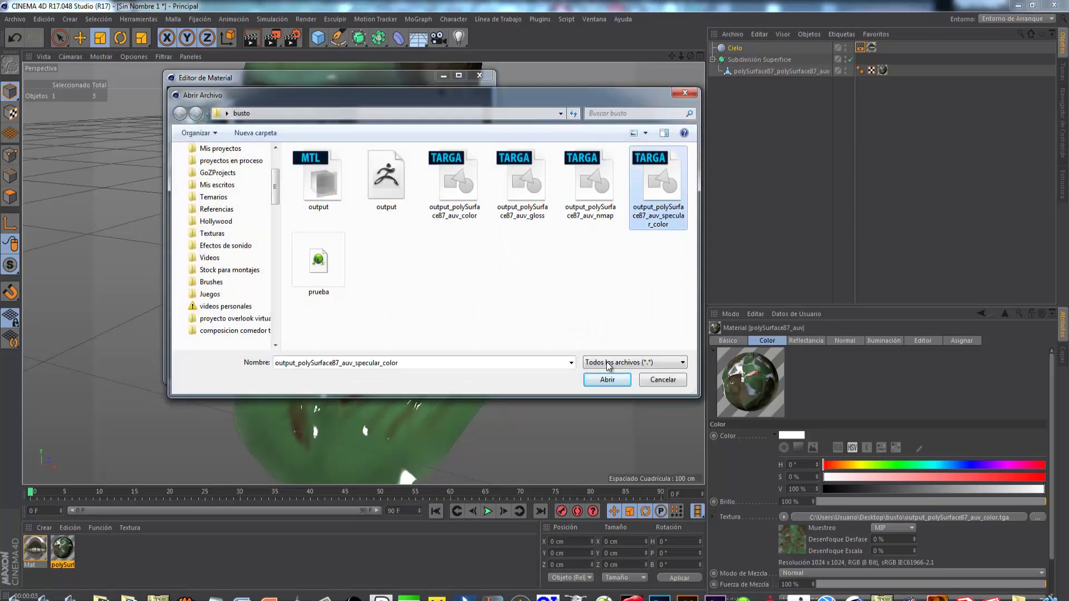
click(607, 381)
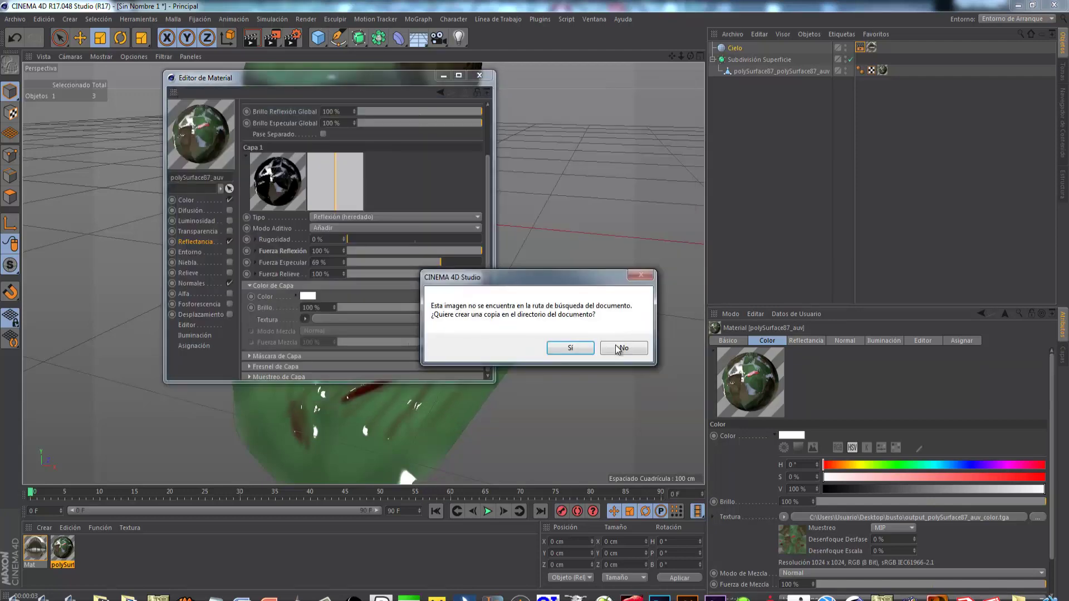
click(585, 331)
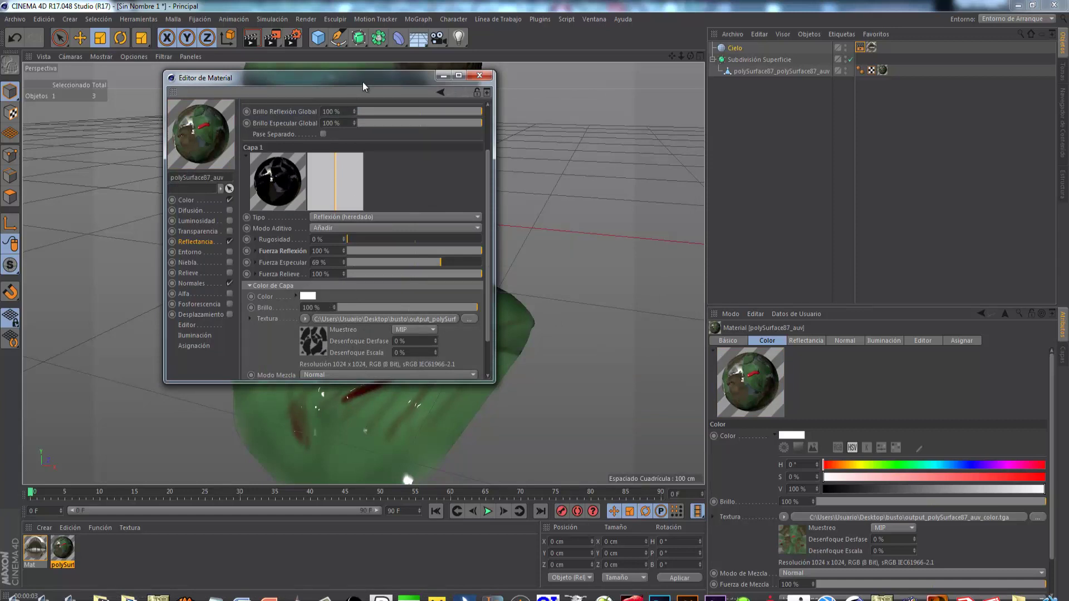
drag(354, 87, 733, 103)
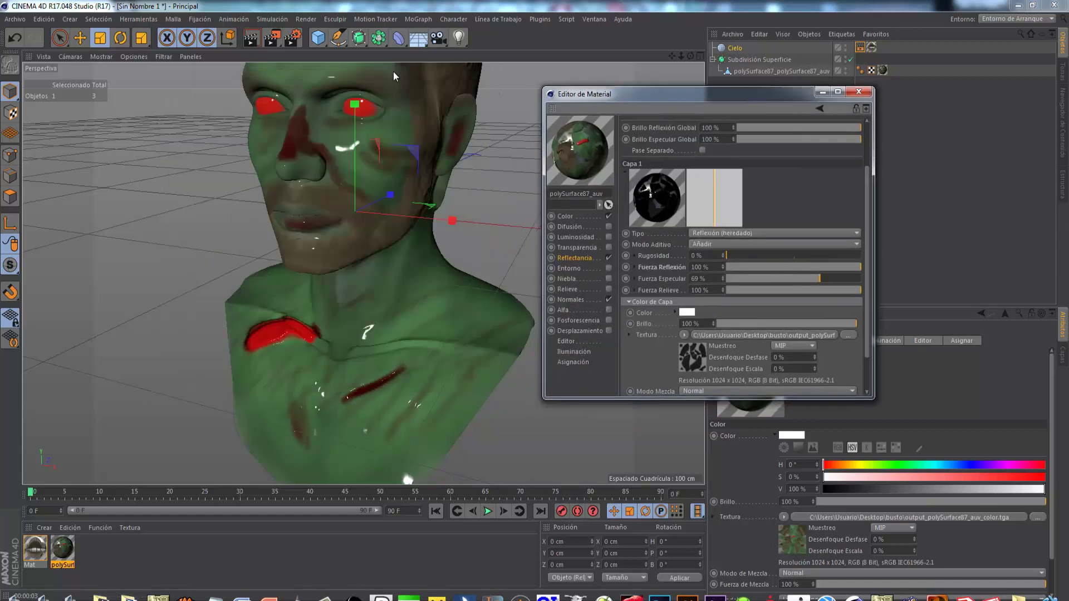
Test-render the glossy bust and close the Material Editor
click(245, 39)
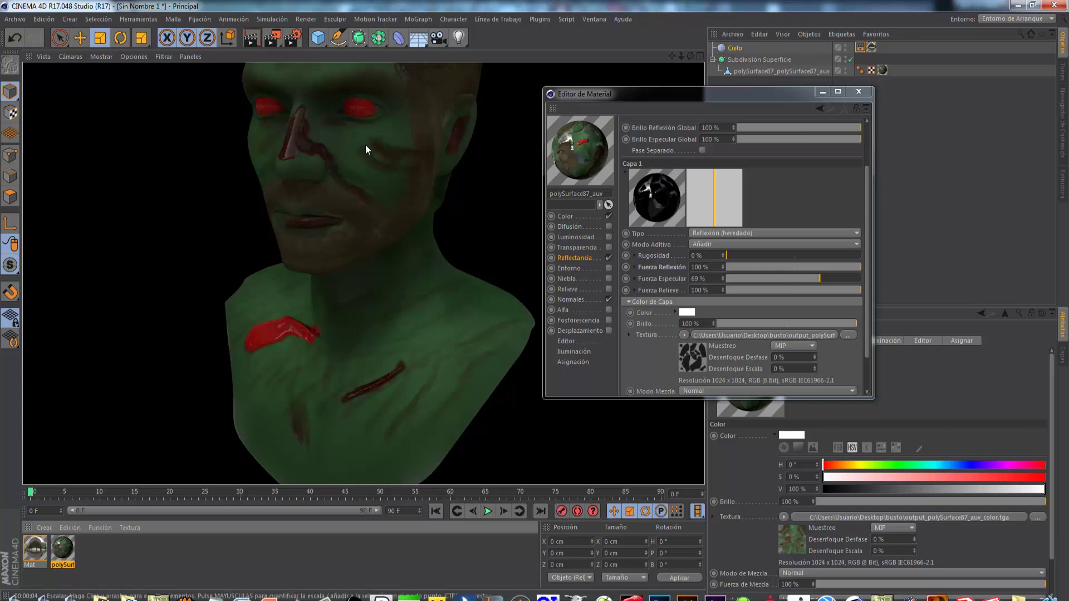
scroll(416, 222, down, 3)
scroll(377, 247, down, 3)
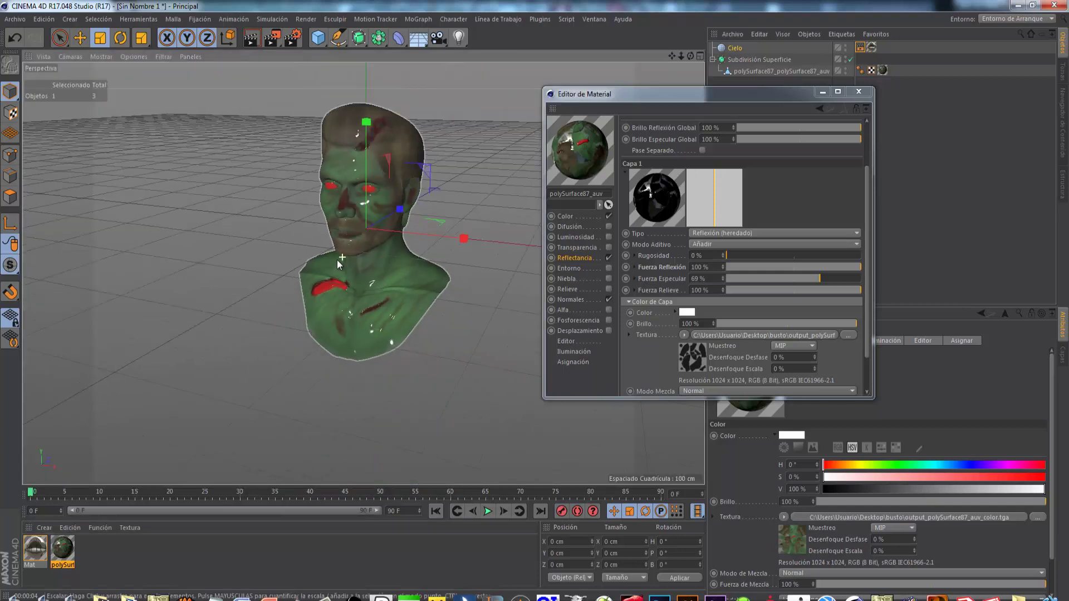
scroll(376, 247, down, 2)
click(859, 92)
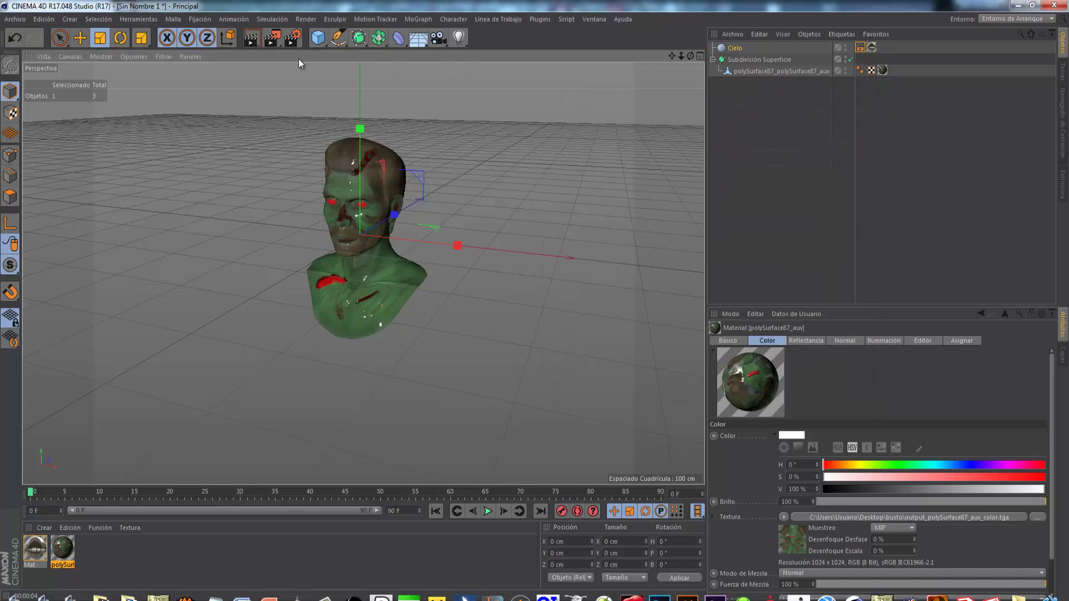
Render a close-up of the bust, then switch to 3D-Coat
click(257, 42)
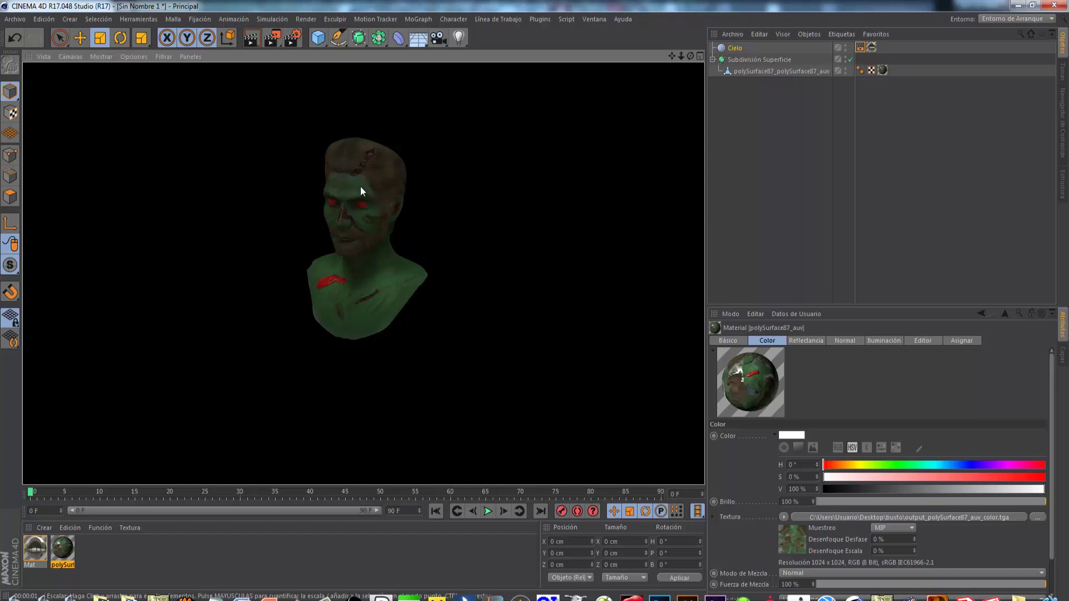
scroll(342, 193, up, 3)
scroll(375, 208, up, 3)
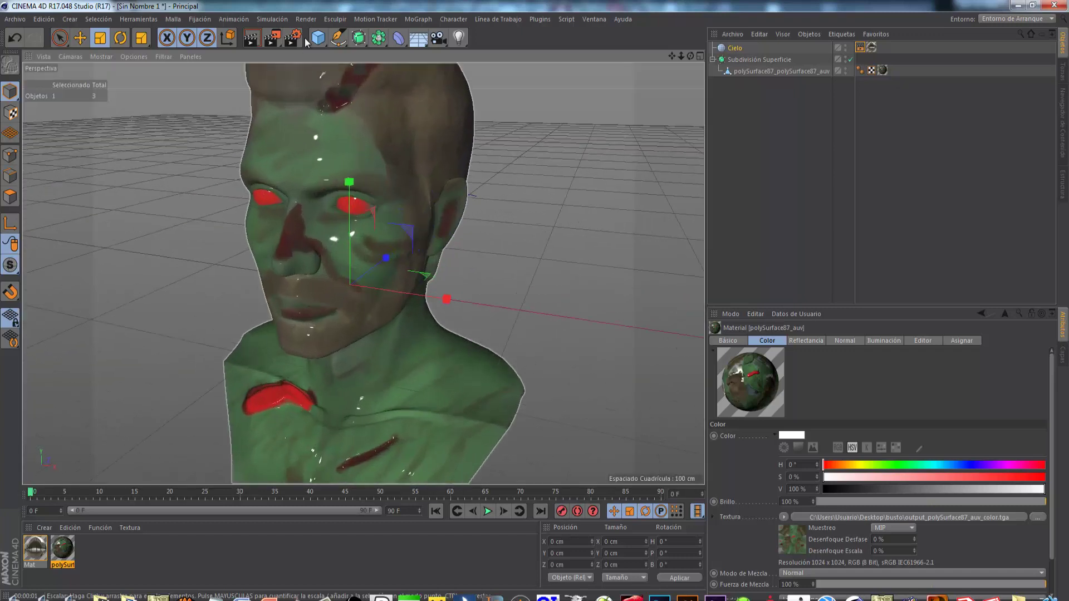
click(252, 40)
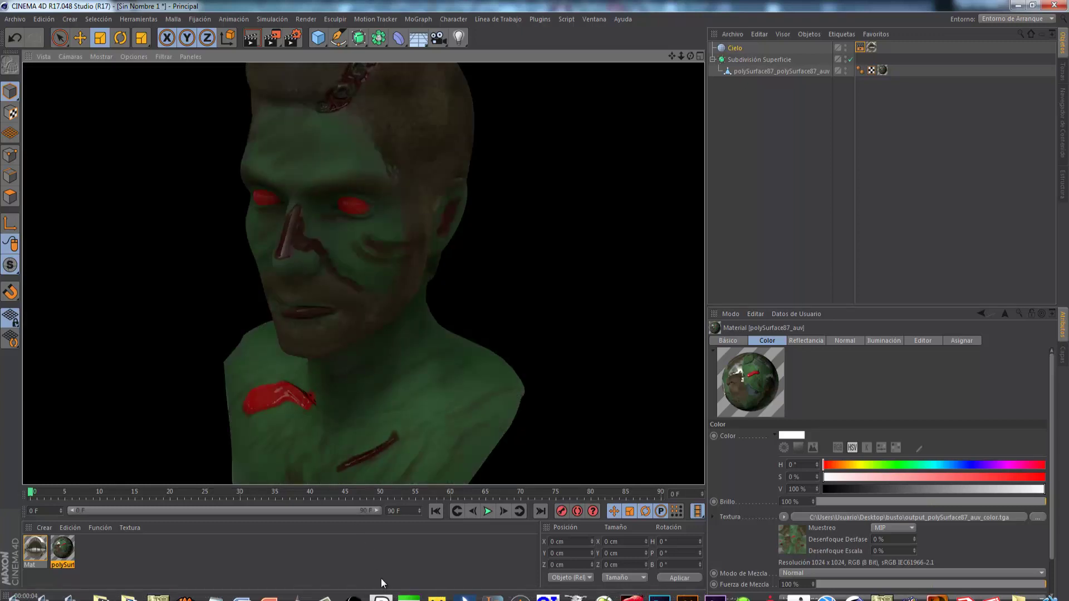
key(alt+Tab)
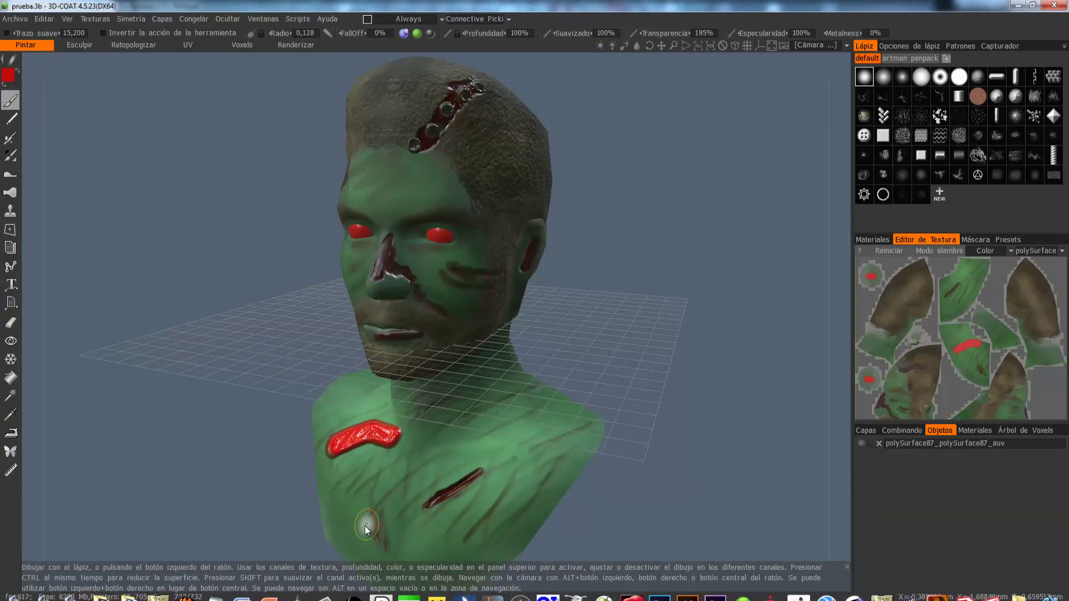
Show the Especular channel in 3D-Coat's texture preview, then return to Cinema 4D
click(993, 250)
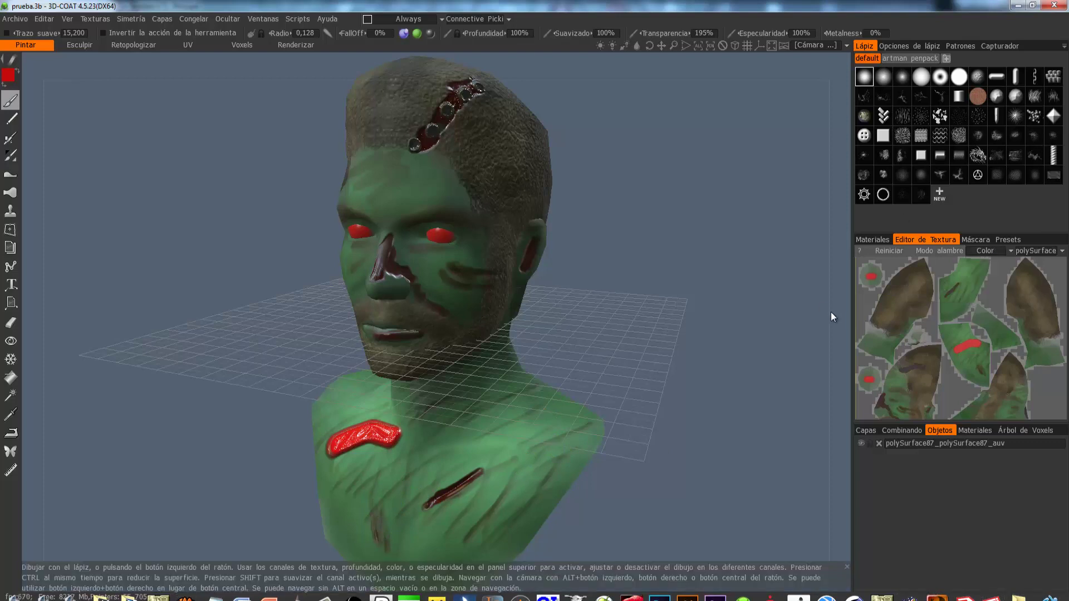
click(991, 254)
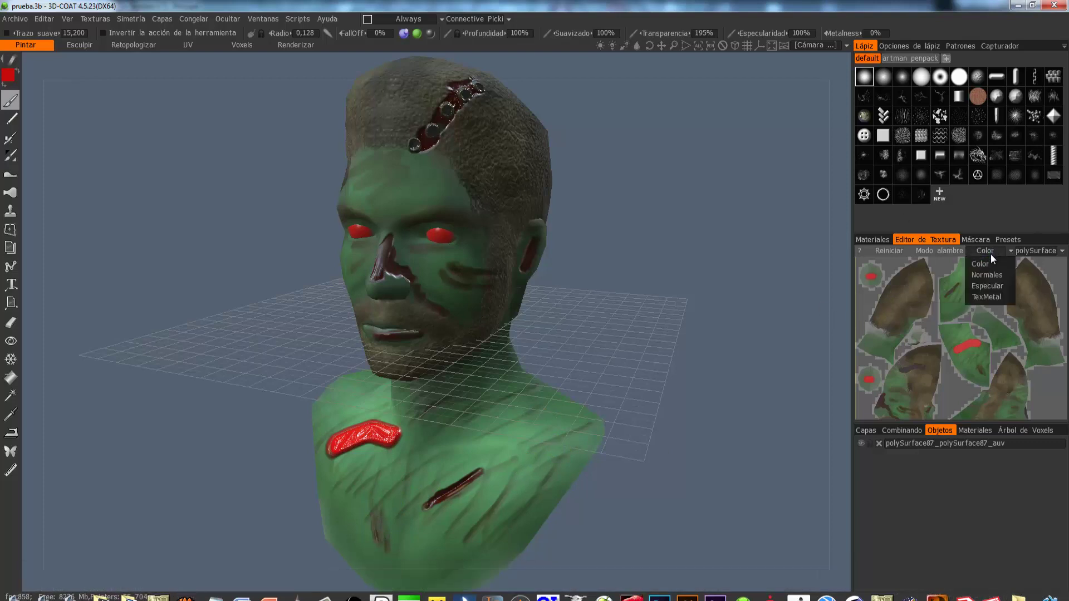
click(985, 286)
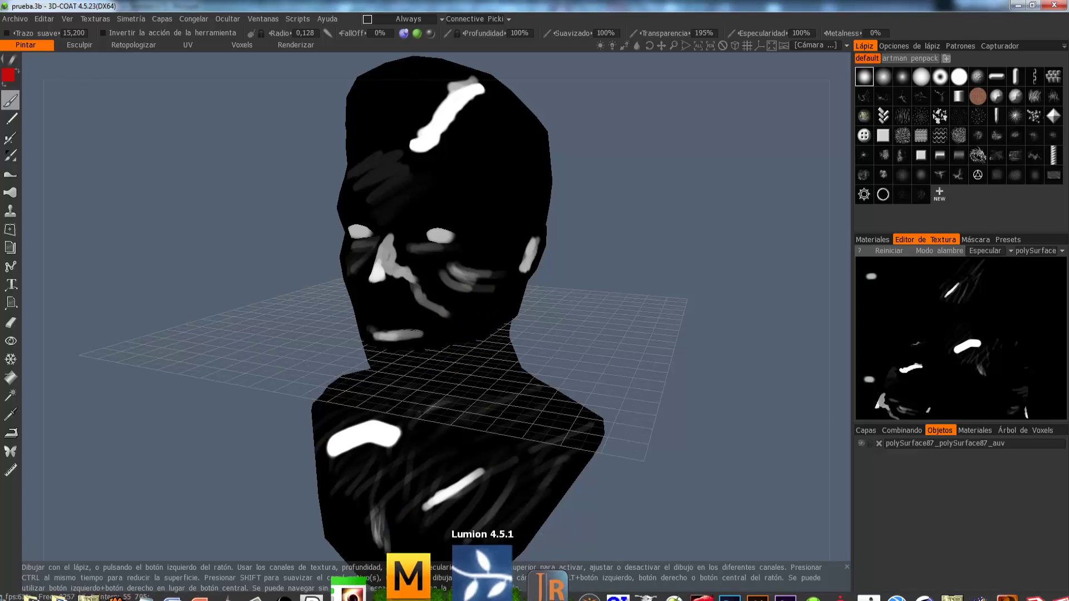
click(464, 598)
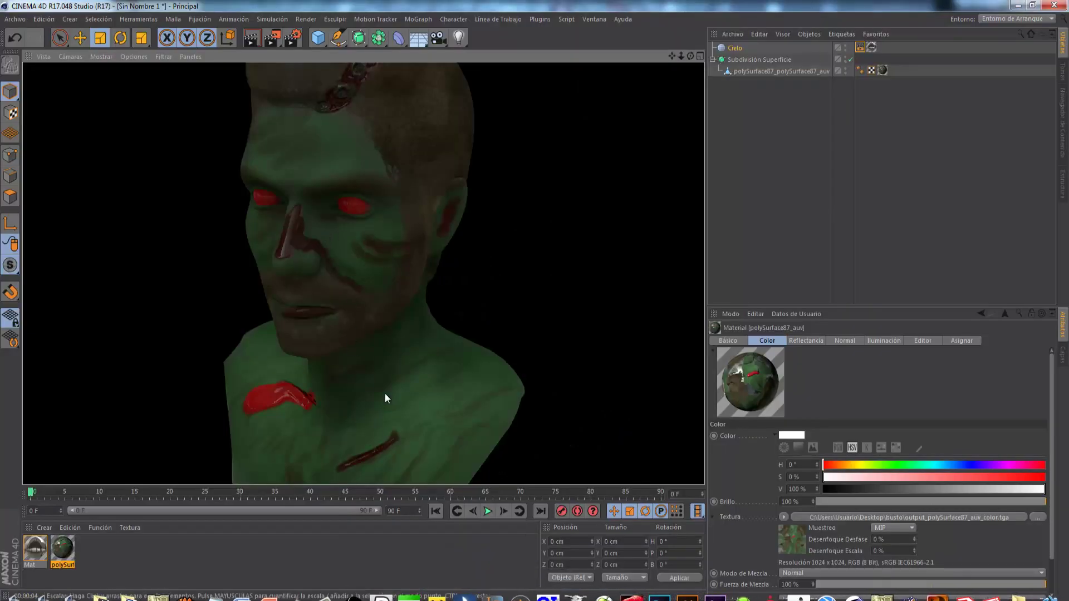
Restore the normal editor view, render the bust, and open its material
click(429, 316)
scroll(416, 413, up, 3)
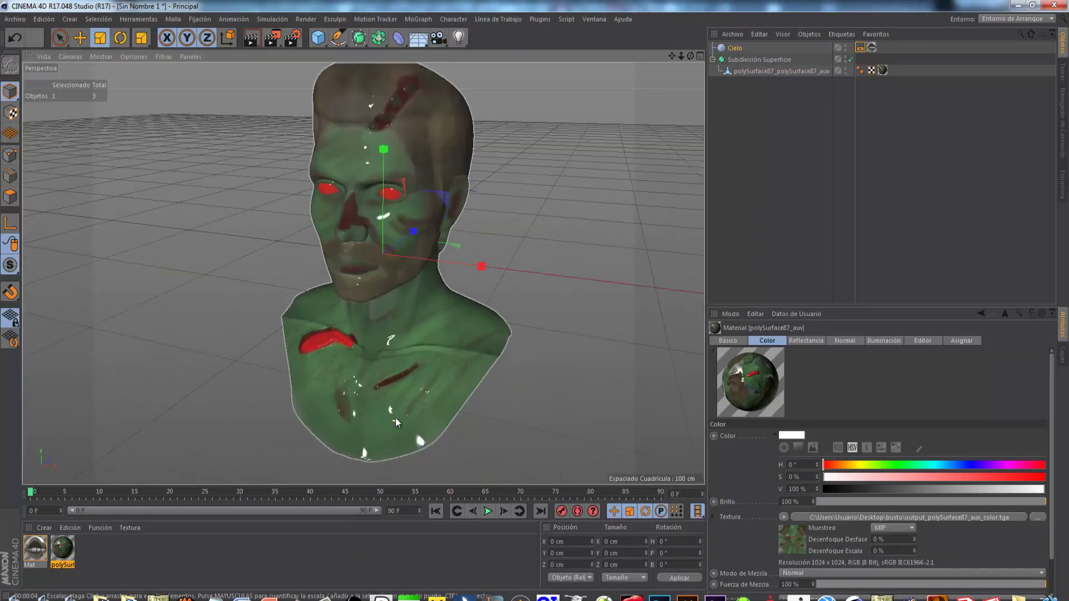
scroll(415, 432, up, 3)
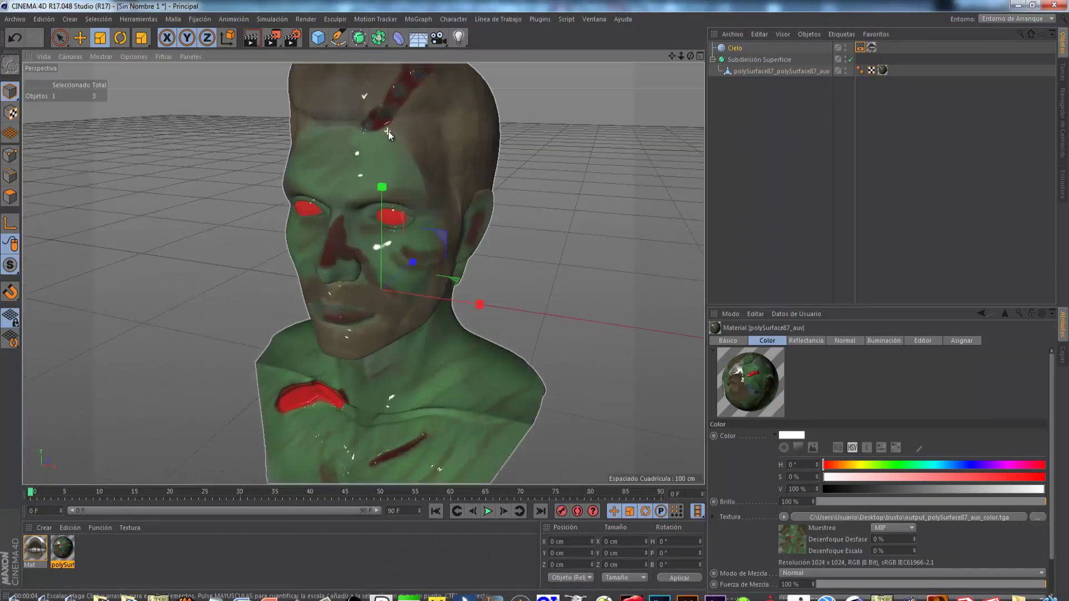
click(247, 39)
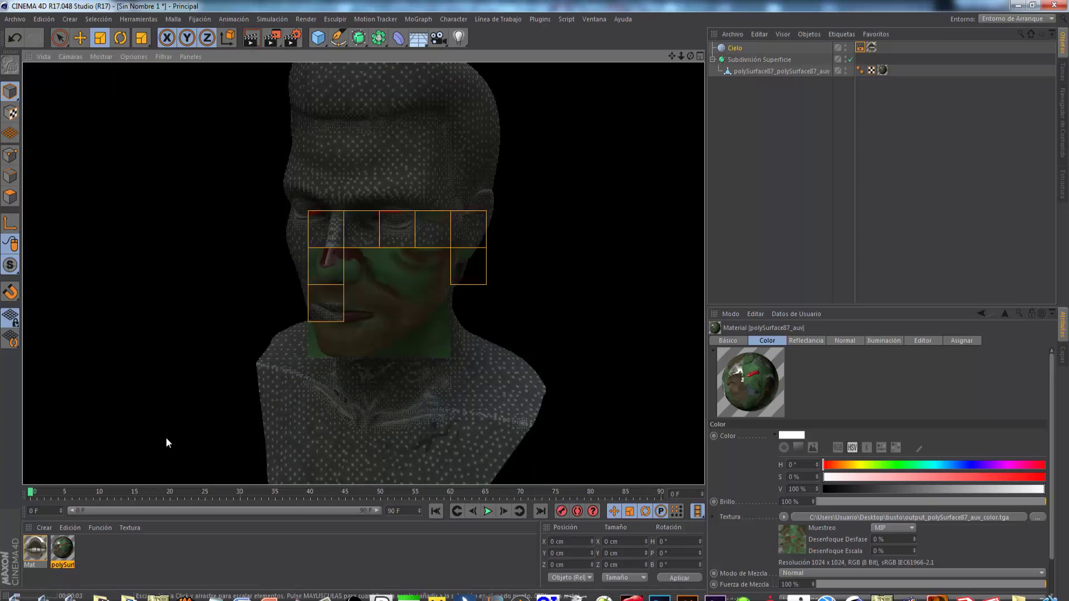
double_click(61, 549)
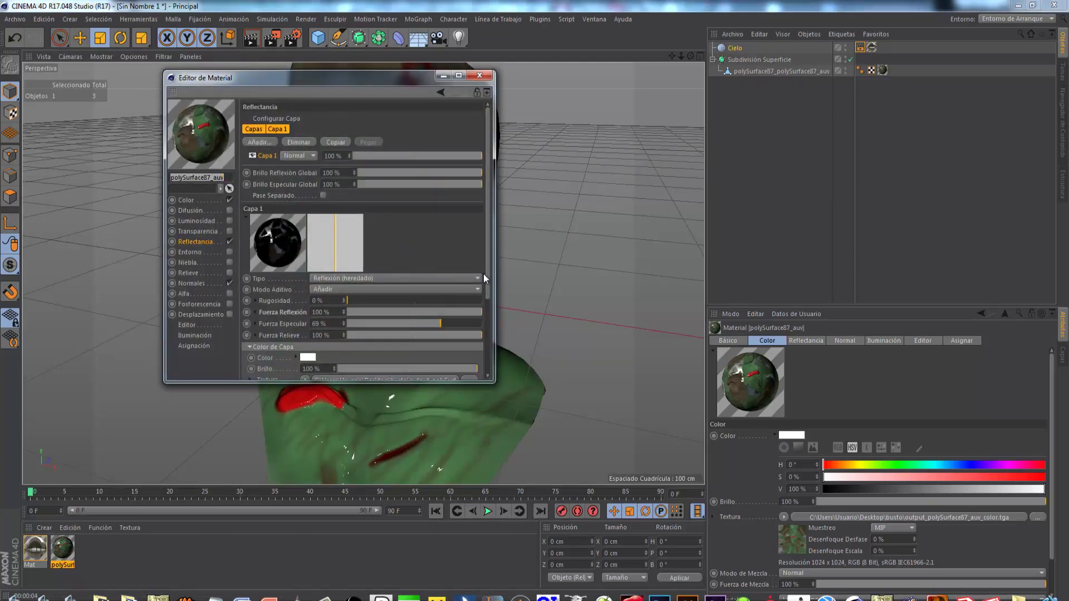
drag(489, 280, 491, 339)
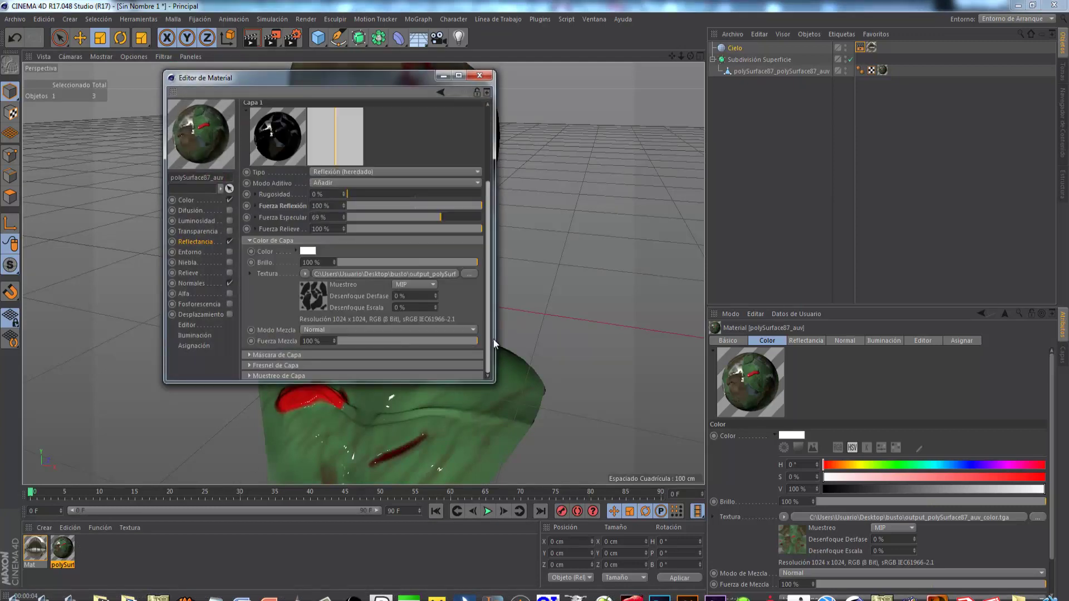
Browse for a reflection strength texture but cancel without loading one
click(256, 206)
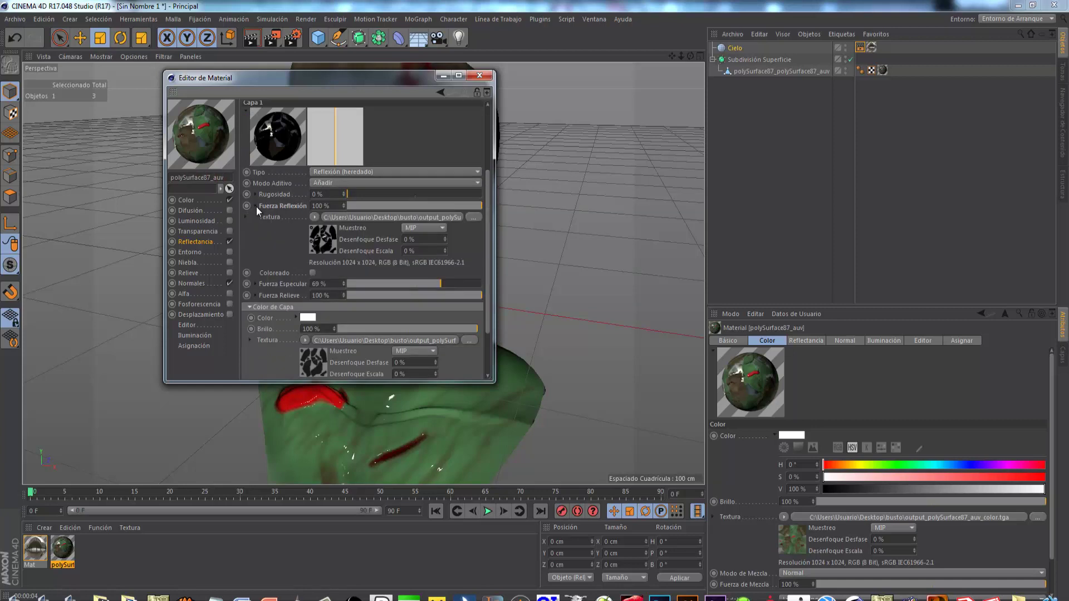
click(314, 216)
click(329, 240)
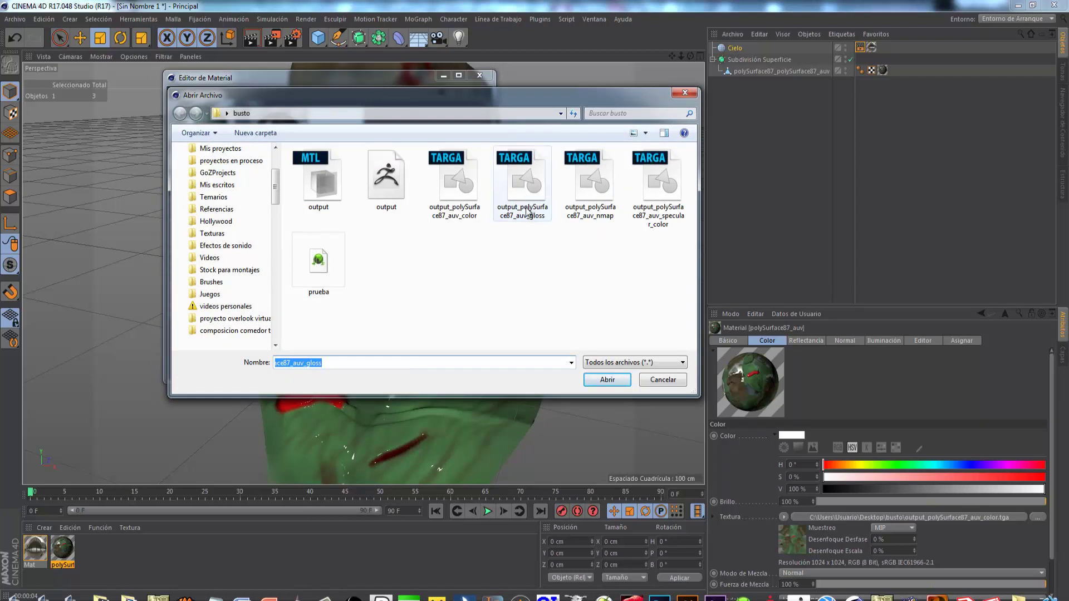
click(657, 384)
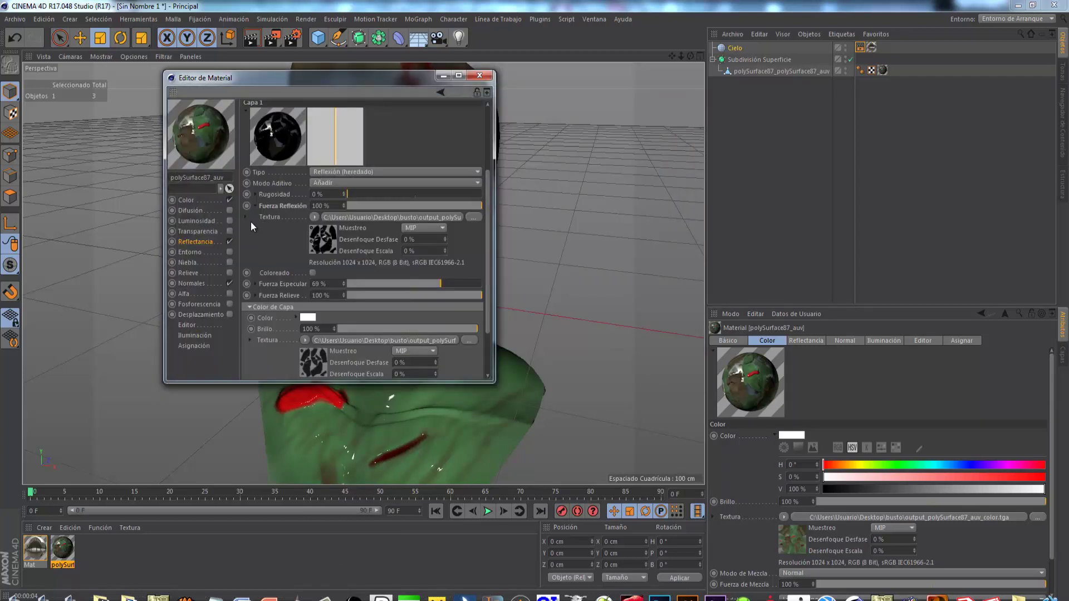
click(257, 206)
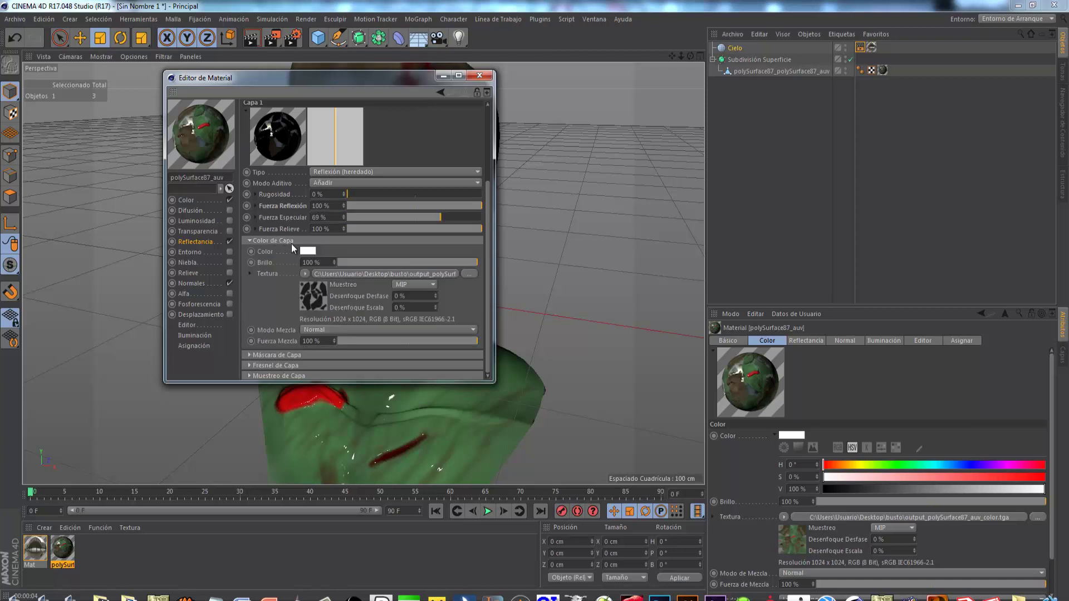
Clear the texture from the reflection layer colour, leaving plain white at 100%
click(309, 273)
click(329, 254)
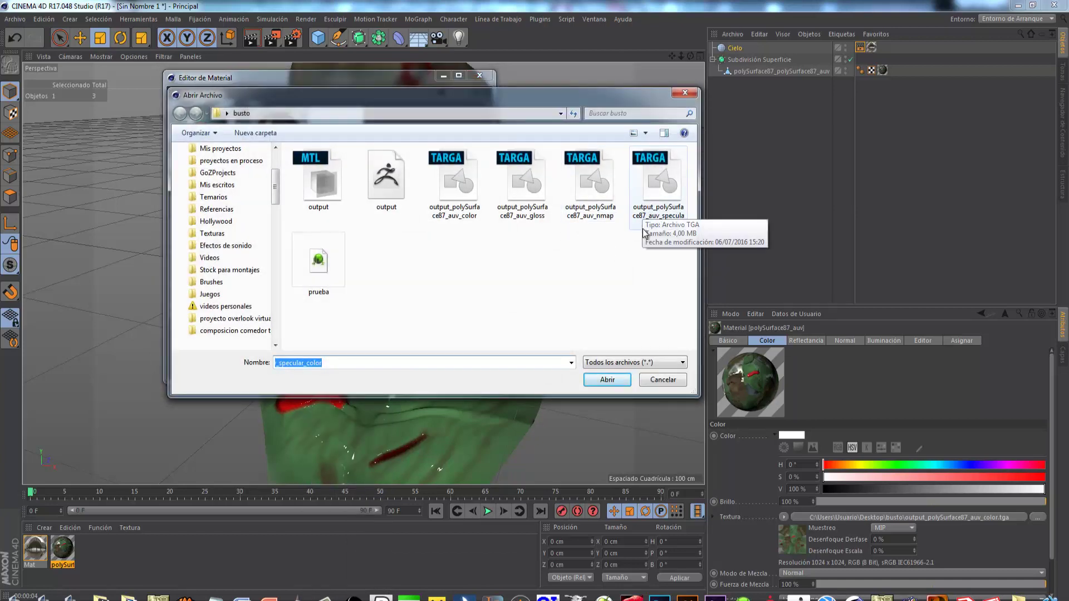
click(651, 381)
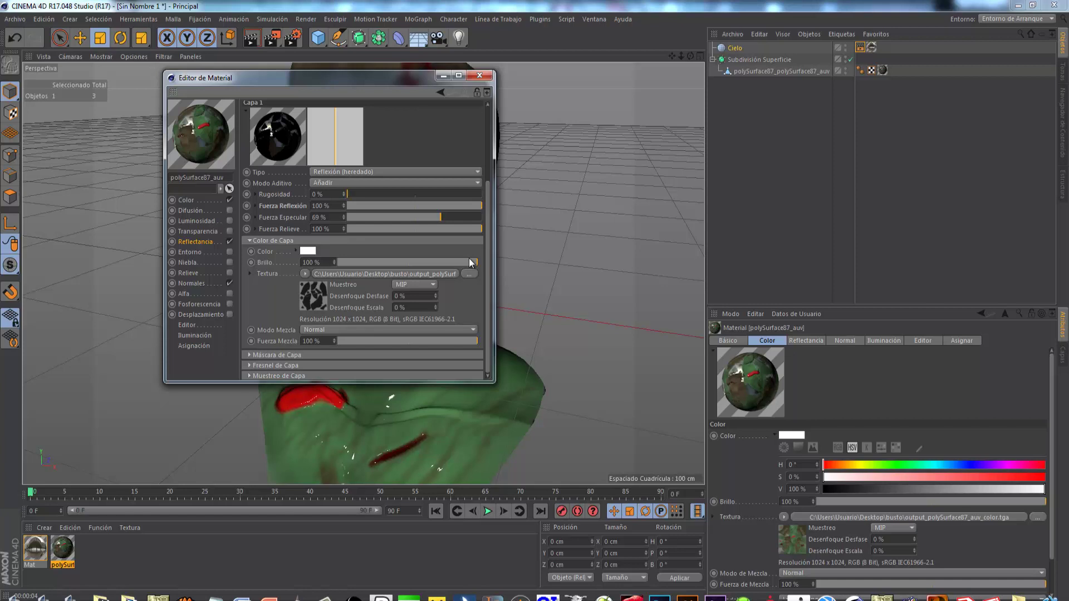
click(305, 274)
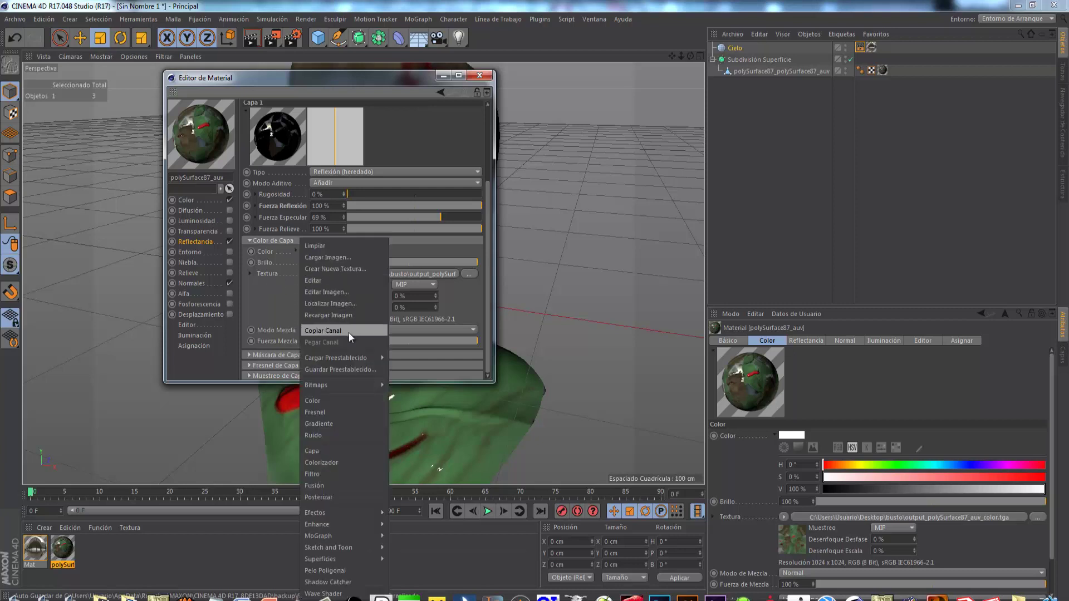
click(349, 333)
click(309, 274)
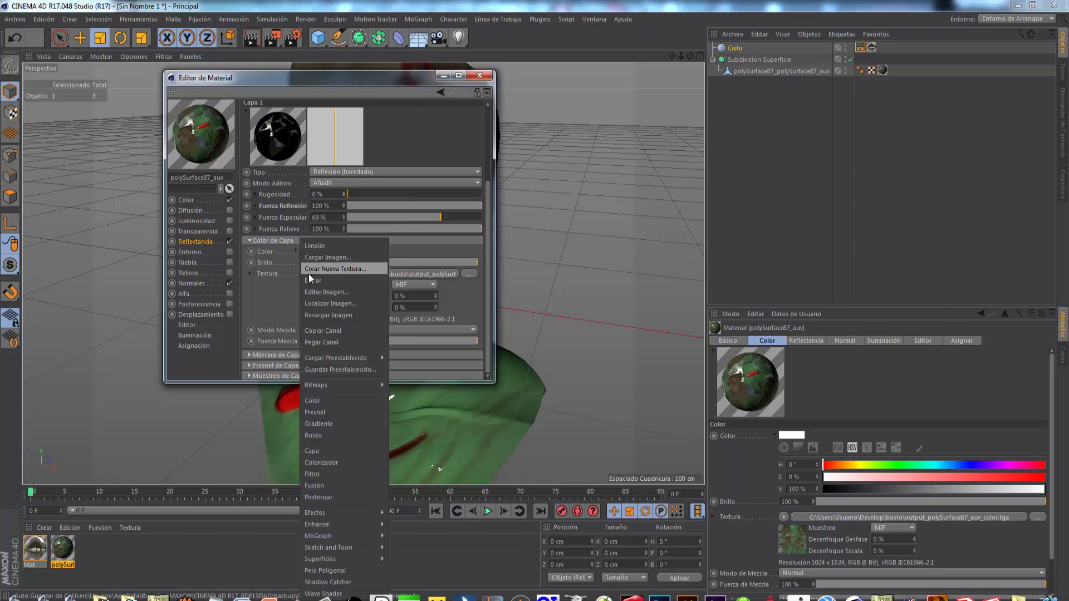
click(310, 246)
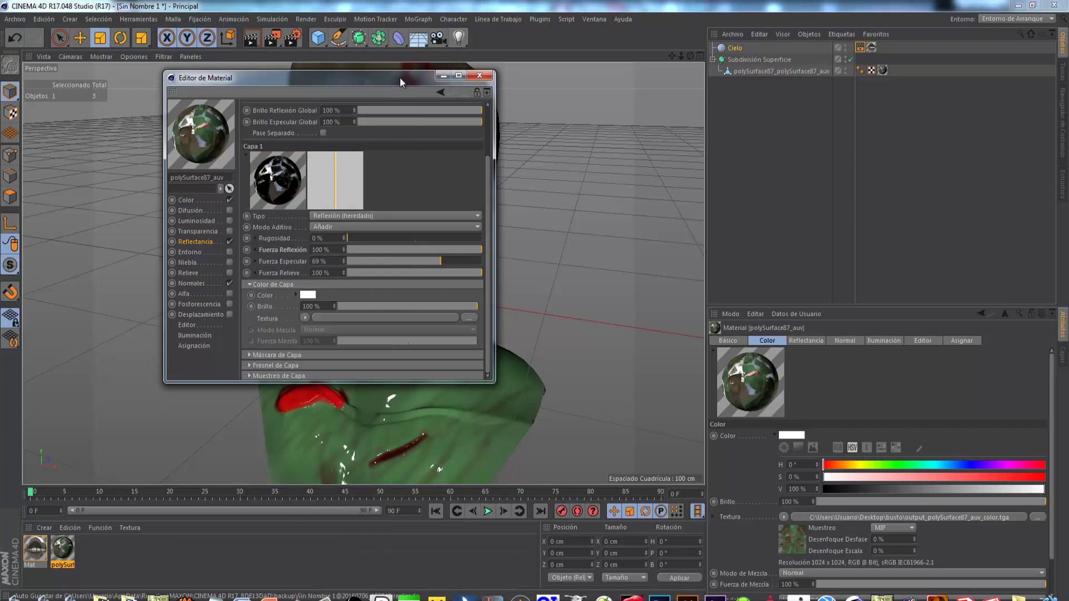
Put the painted colour texture back into the reflection layer colour and re-render the bust
drag(400, 78, 774, 94)
click(251, 37)
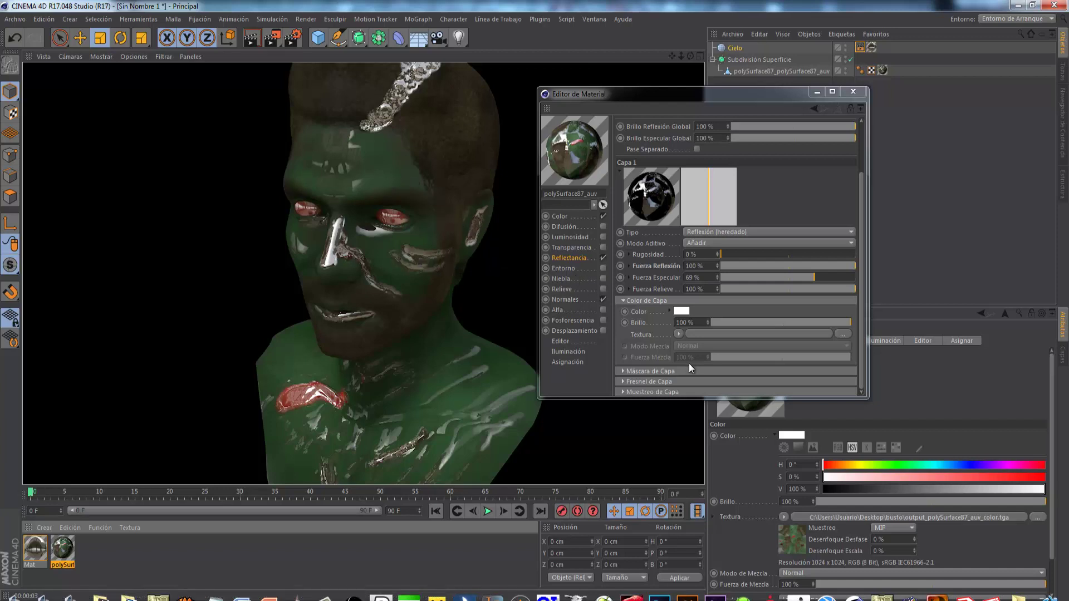
click(678, 333)
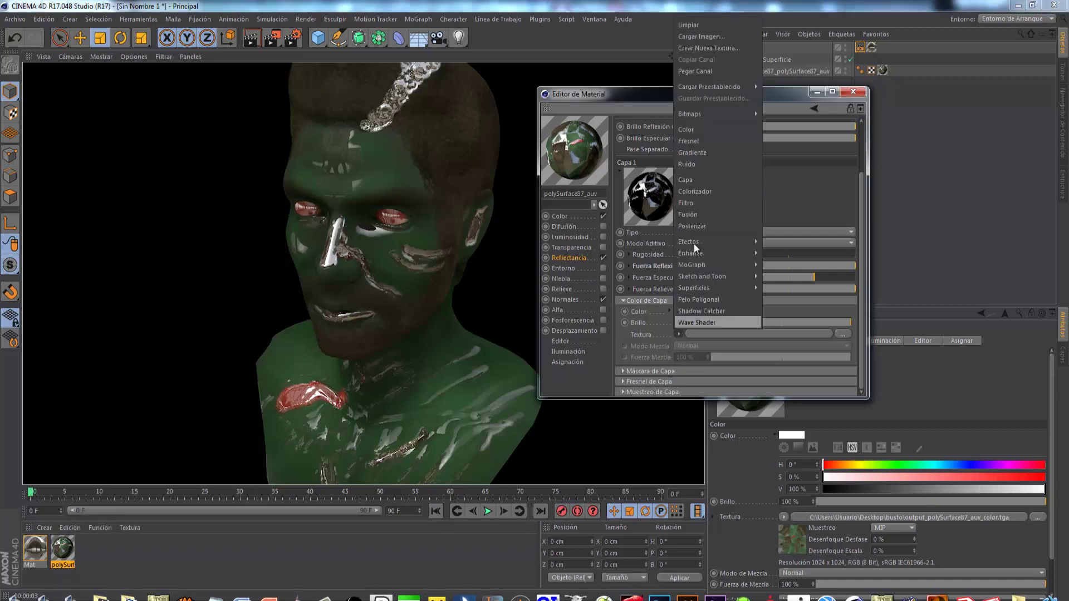
click(683, 68)
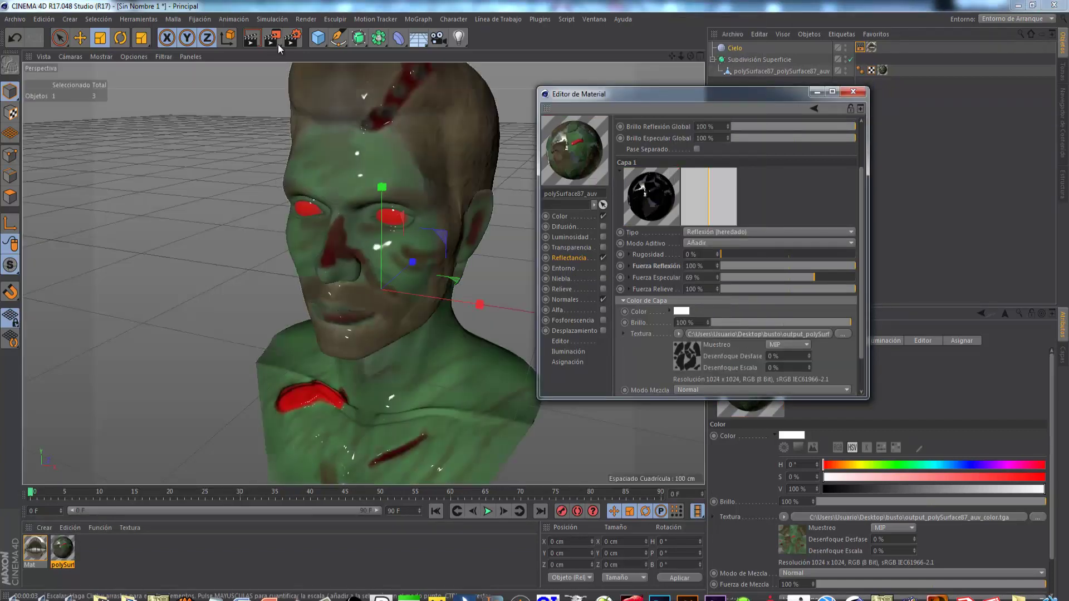
click(256, 37)
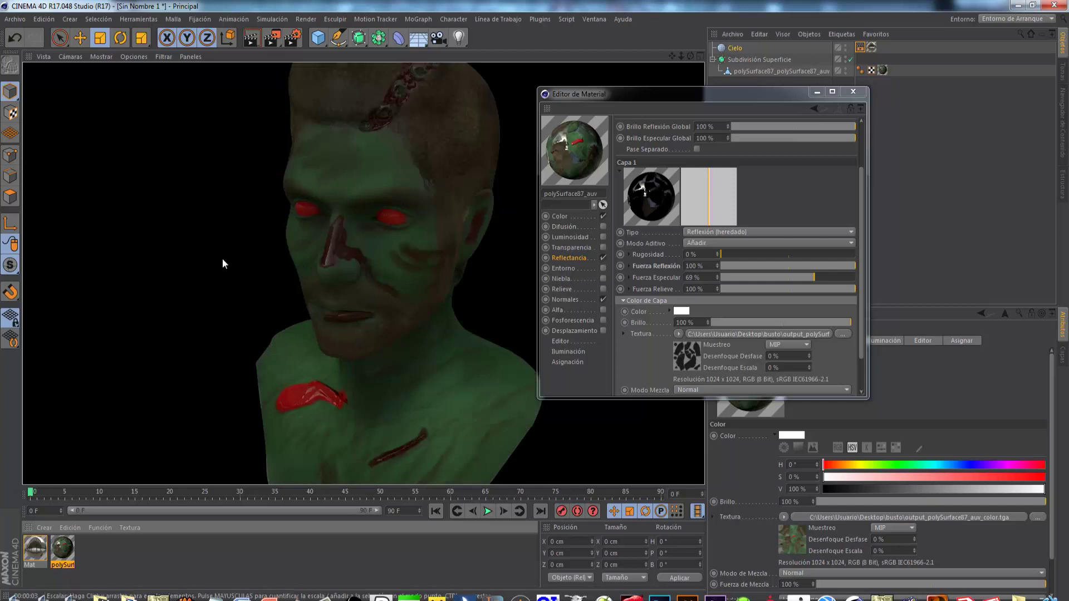
scroll(217, 282, down, 2)
scroll(209, 266, down, 3)
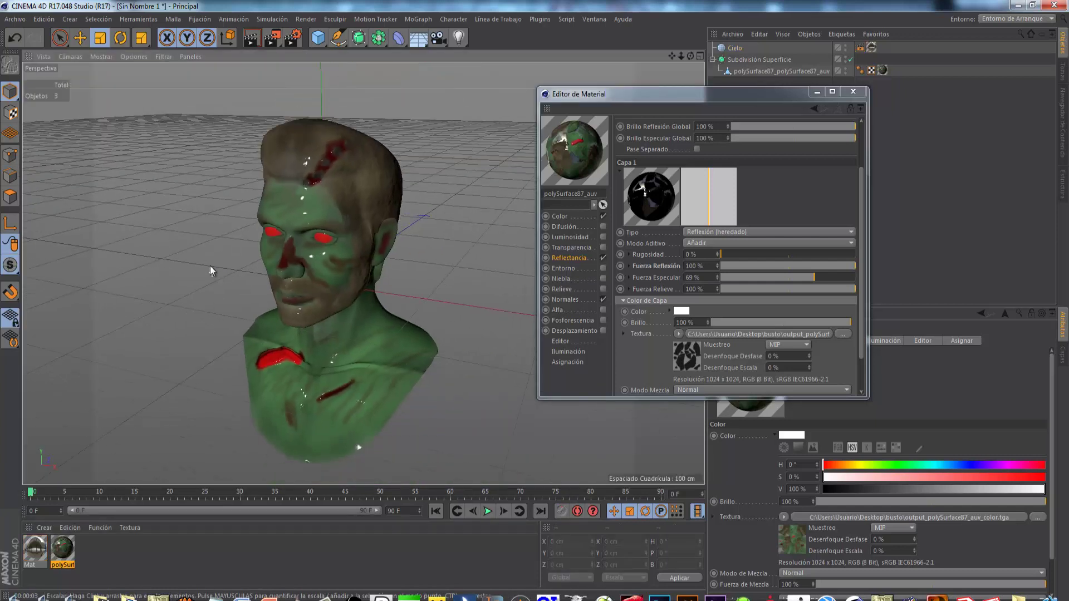
scroll(209, 266, down, 3)
scroll(336, 352, up, 2)
Raise the bust to Y 144.458 cm and close the Material Editor
scroll(322, 340, down, 3)
click(322, 340)
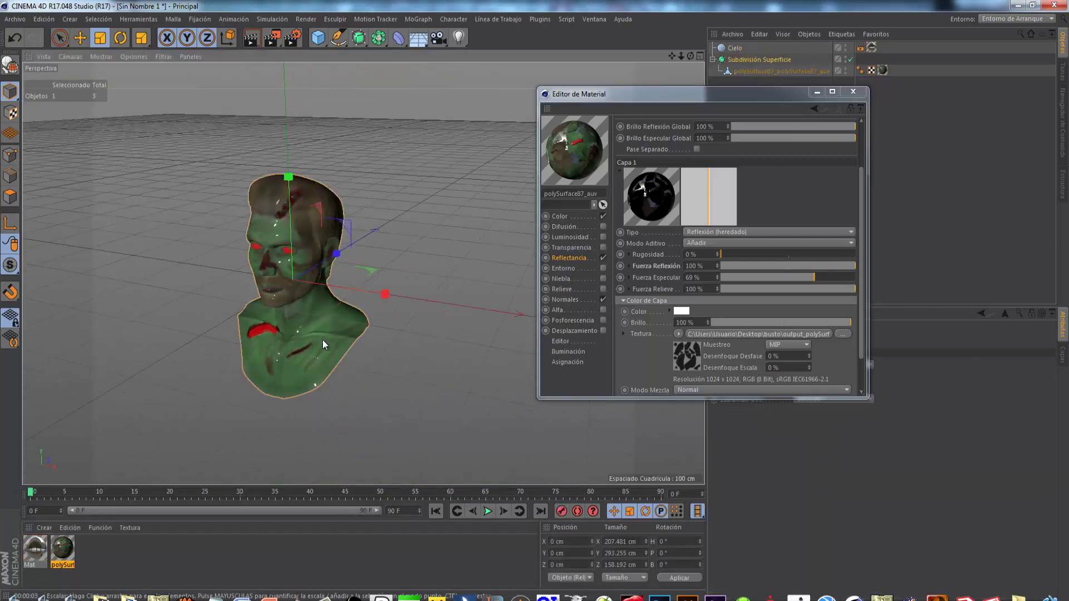
click(83, 40)
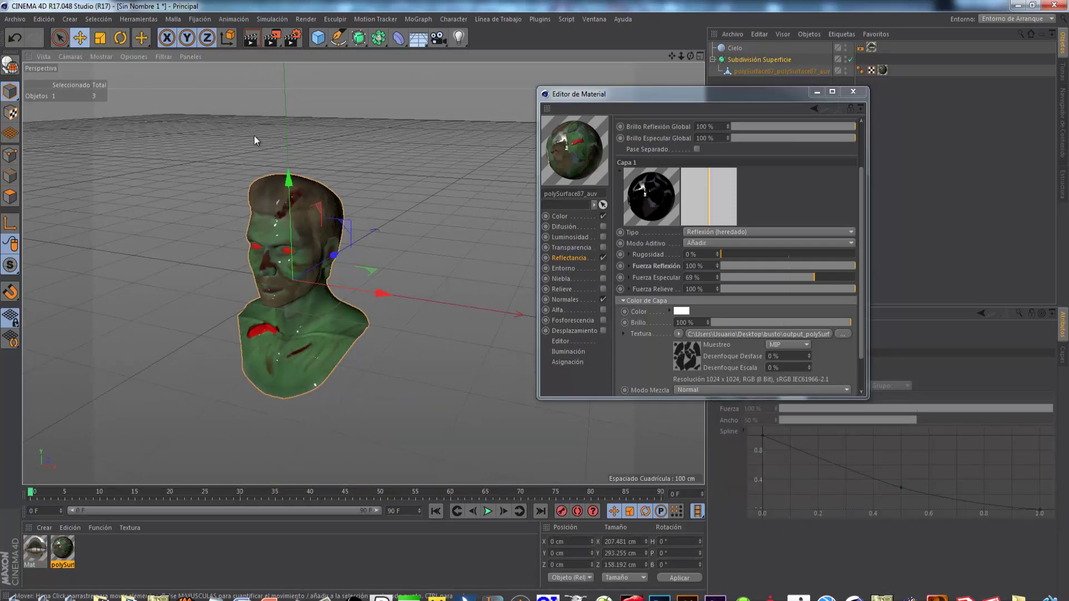
drag(289, 197, 258, 87)
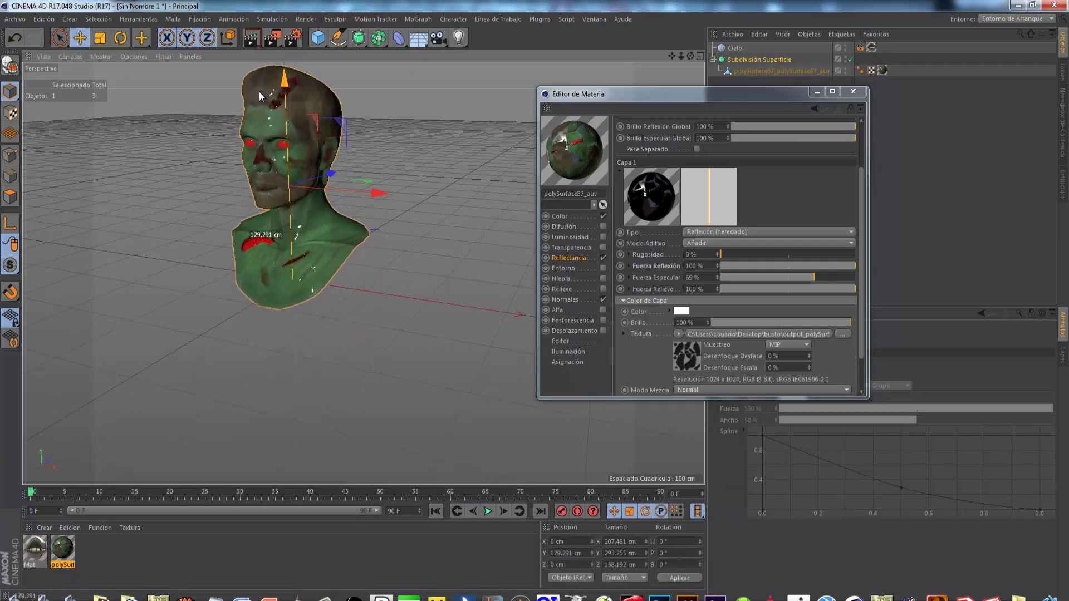
scroll(271, 173, up, 2)
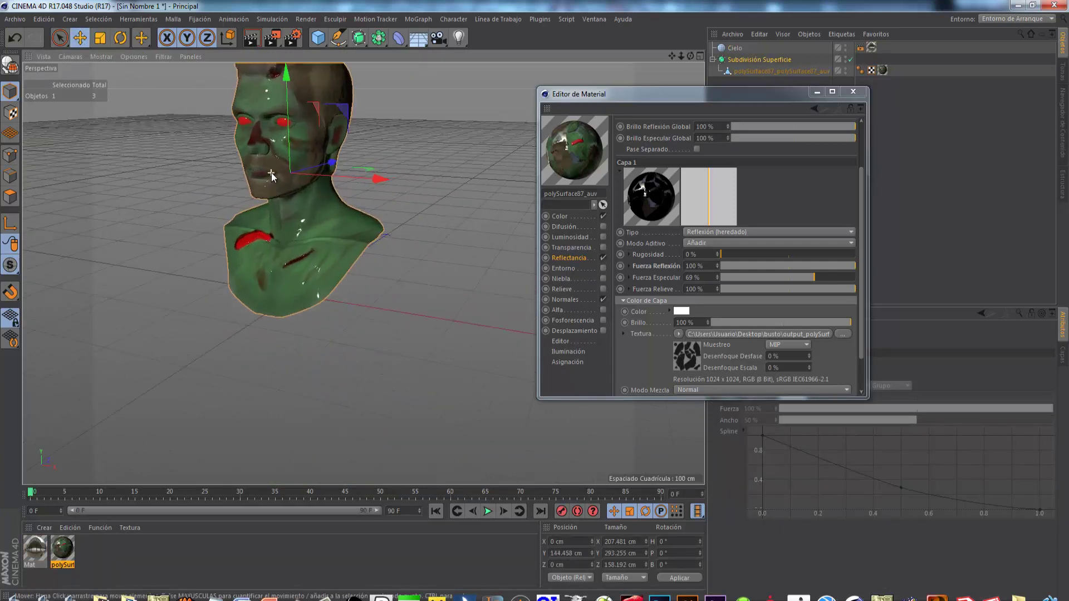
mouse_move(296, 287)
alt+mouse_down()
mouse_move(450, 282)
mouse_move(312, 278)
alt+mouse_up()
click(853, 91)
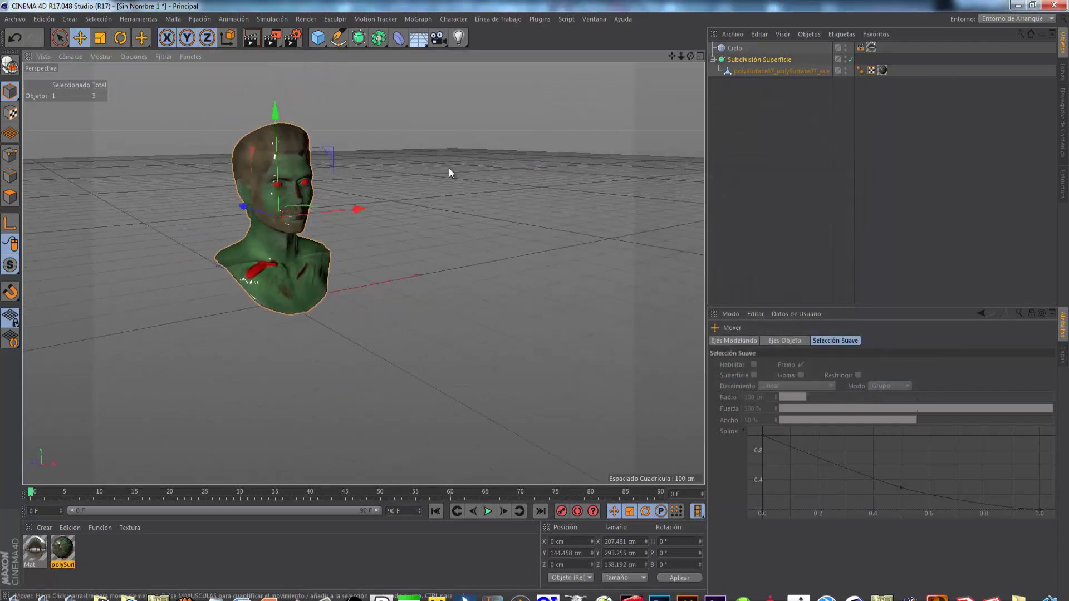
scroll(230, 175, up, 3)
scroll(220, 162, up, 1)
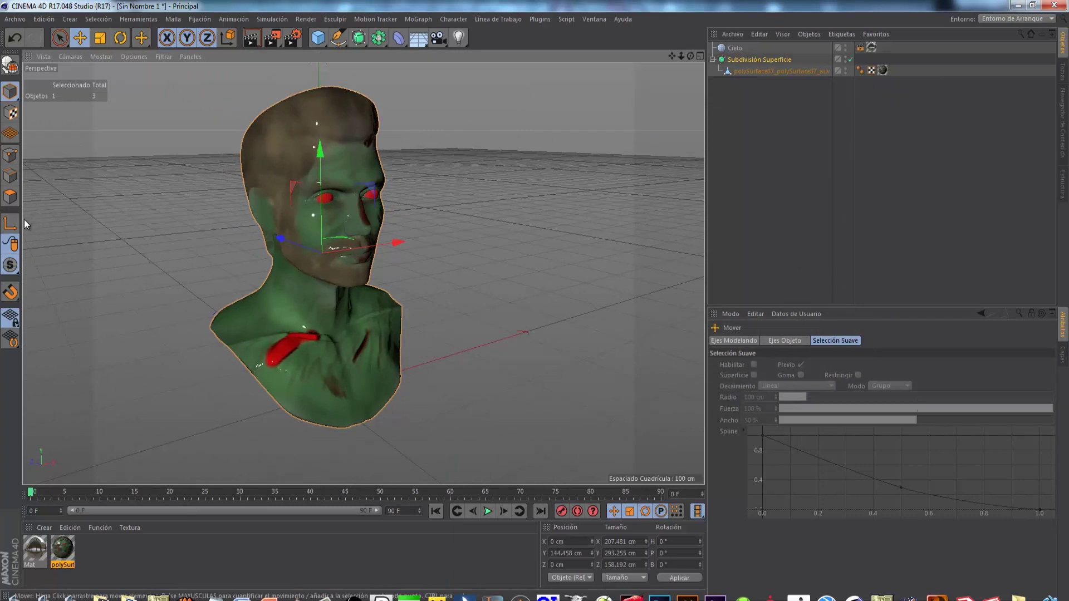
Add a Suelo floor object under the bust and render a preview
click(419, 45)
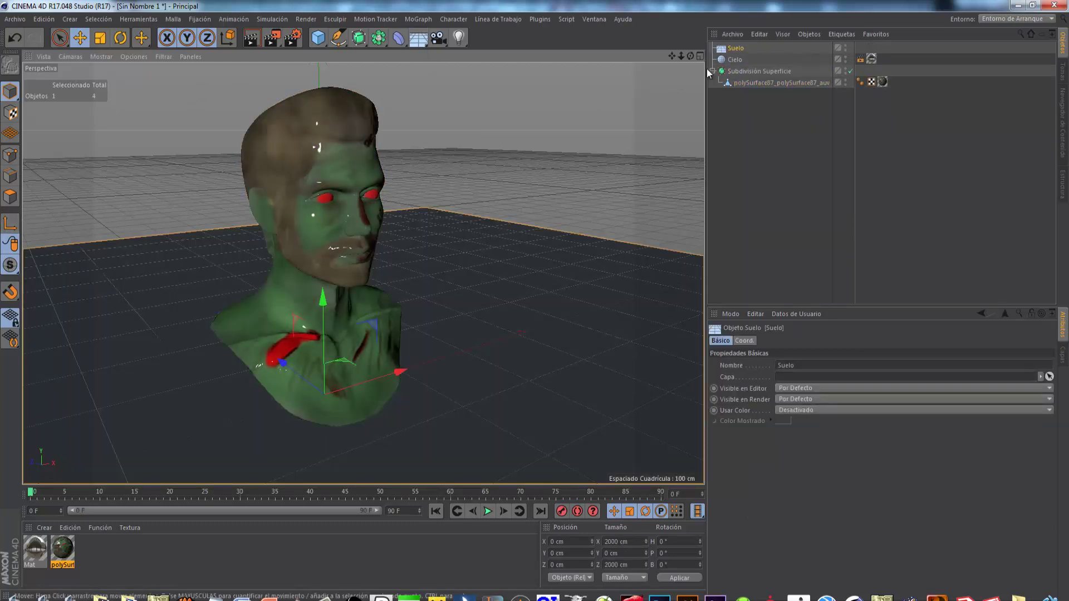
click(246, 39)
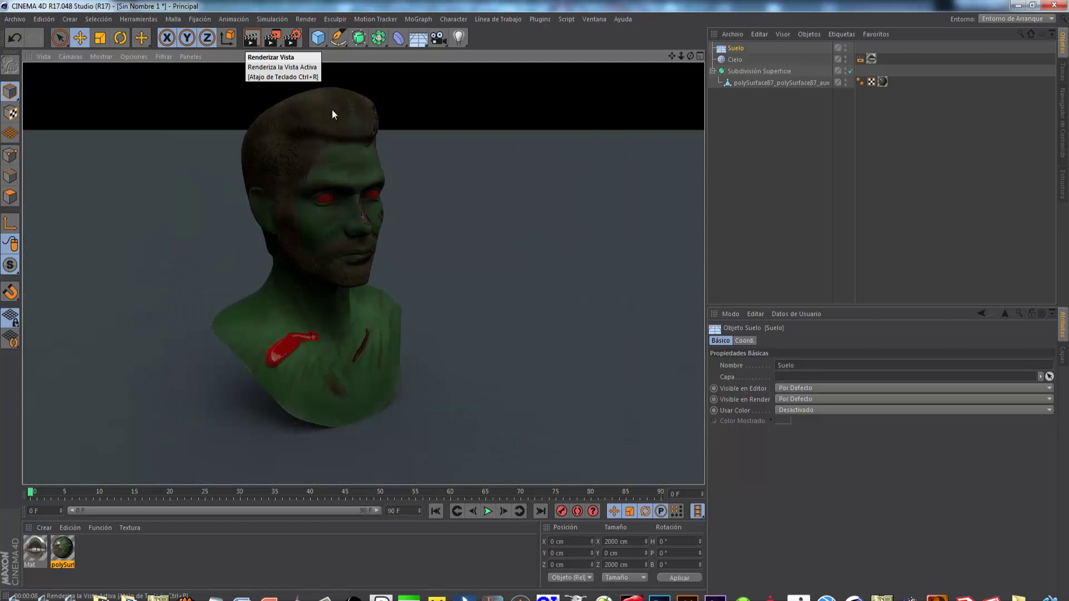
Open the sky material Mat and browse the Content Browser to the ZBrush HDR images
double_click(32, 541)
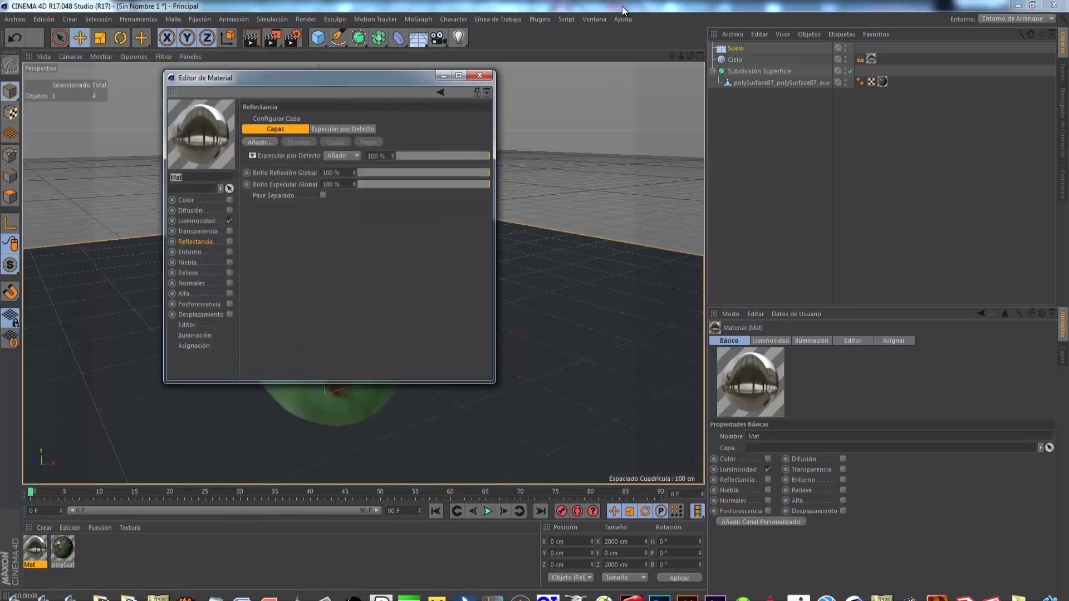
click(595, 21)
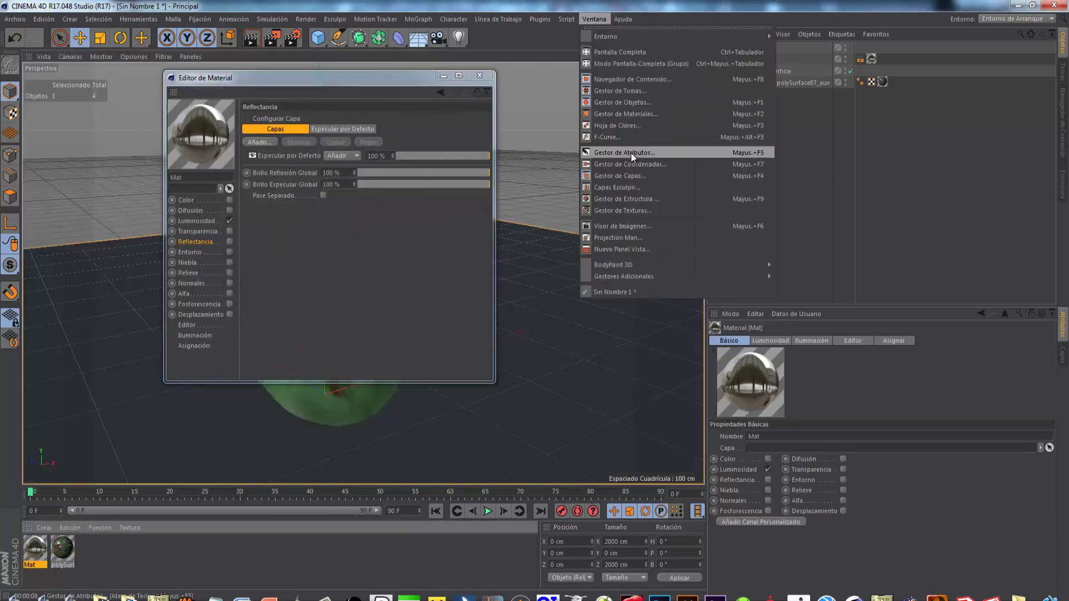
click(634, 79)
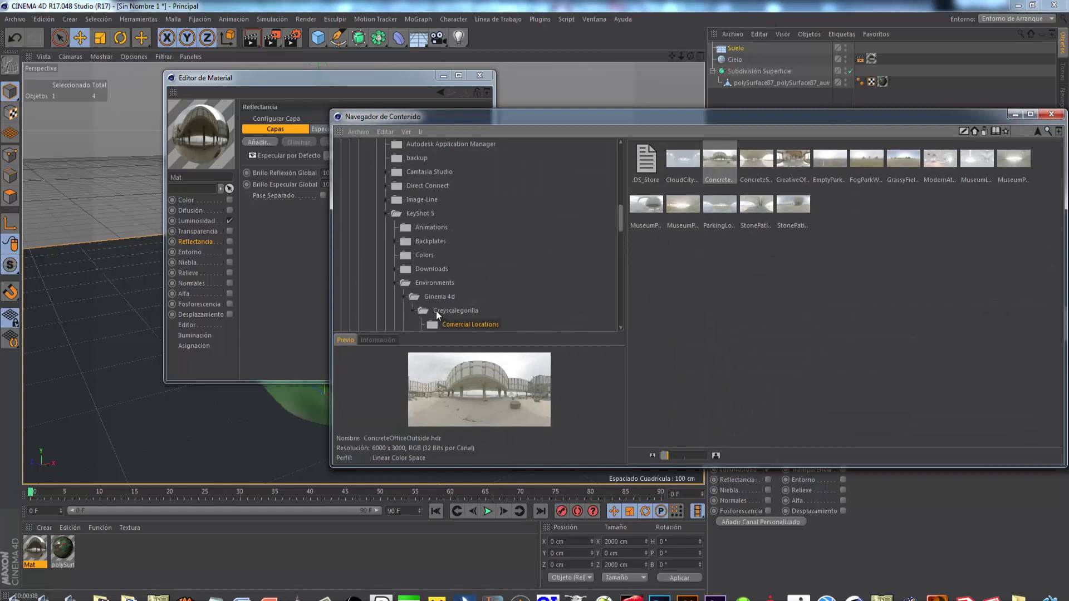
click(413, 309)
click(473, 312)
double_click(756, 165)
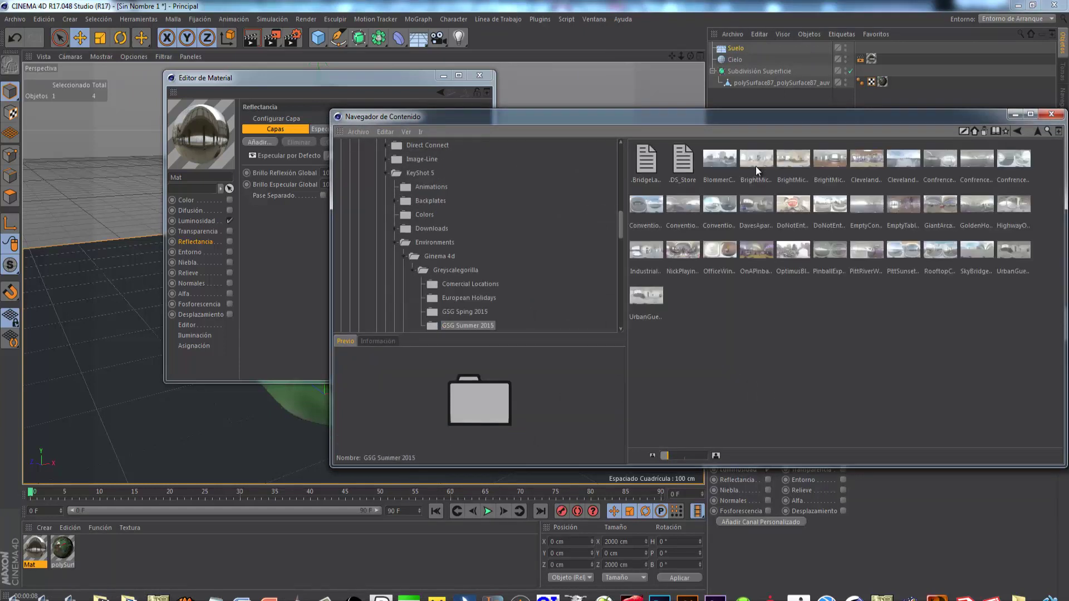
click(414, 270)
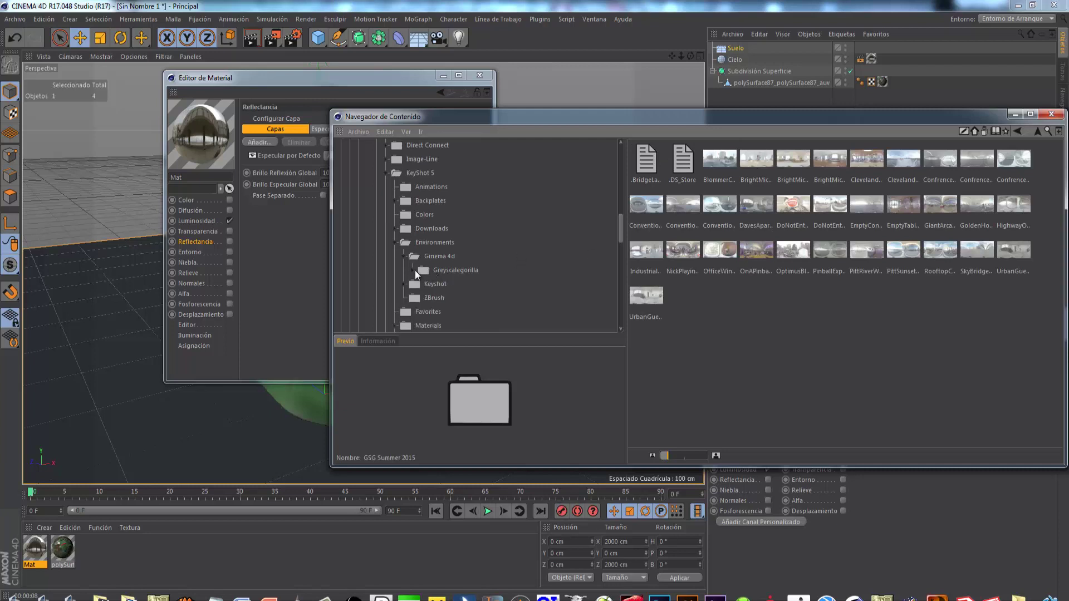
click(432, 296)
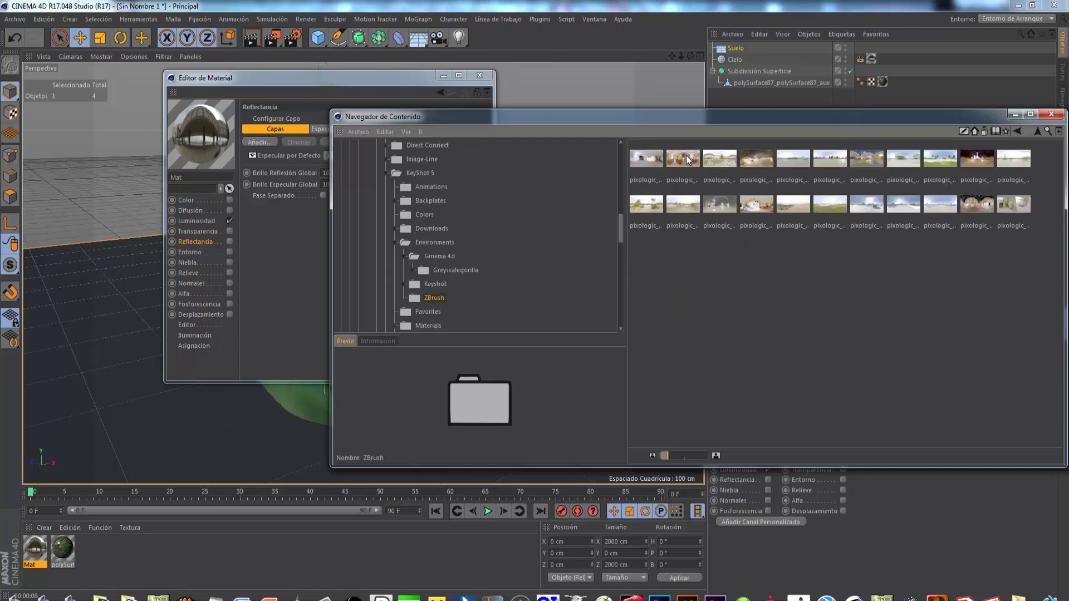
Load pixologic_barcelona_church.hdr as Mat's Luminance texture and close the editors
click(216, 223)
drag(752, 171, 324, 198)
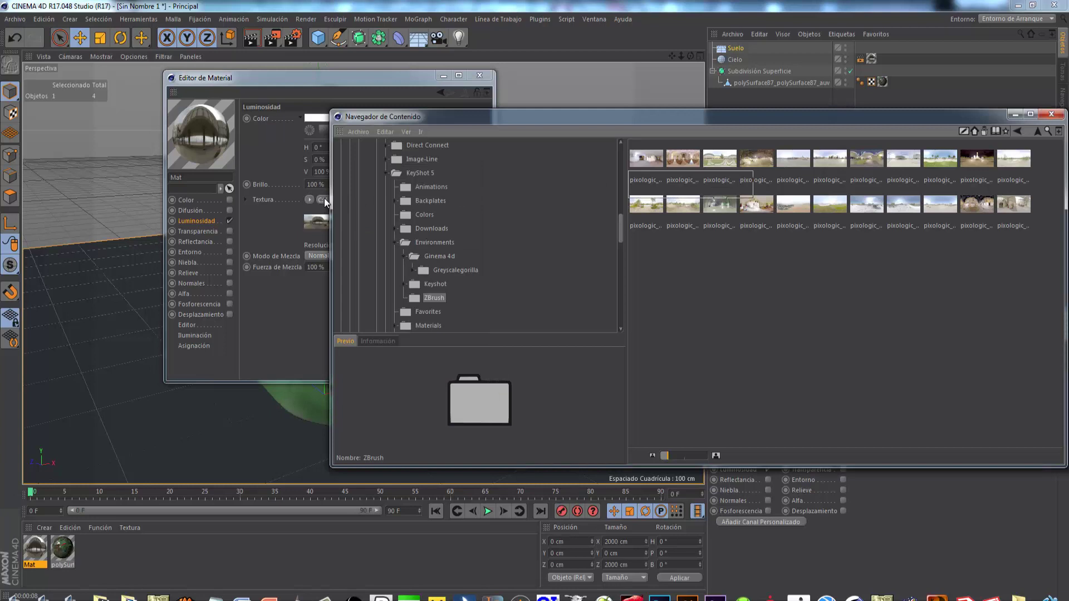
mouse_move(508, 201)
mouse_down()
mouse_move(680, 165)
mouse_move(318, 201)
mouse_up()
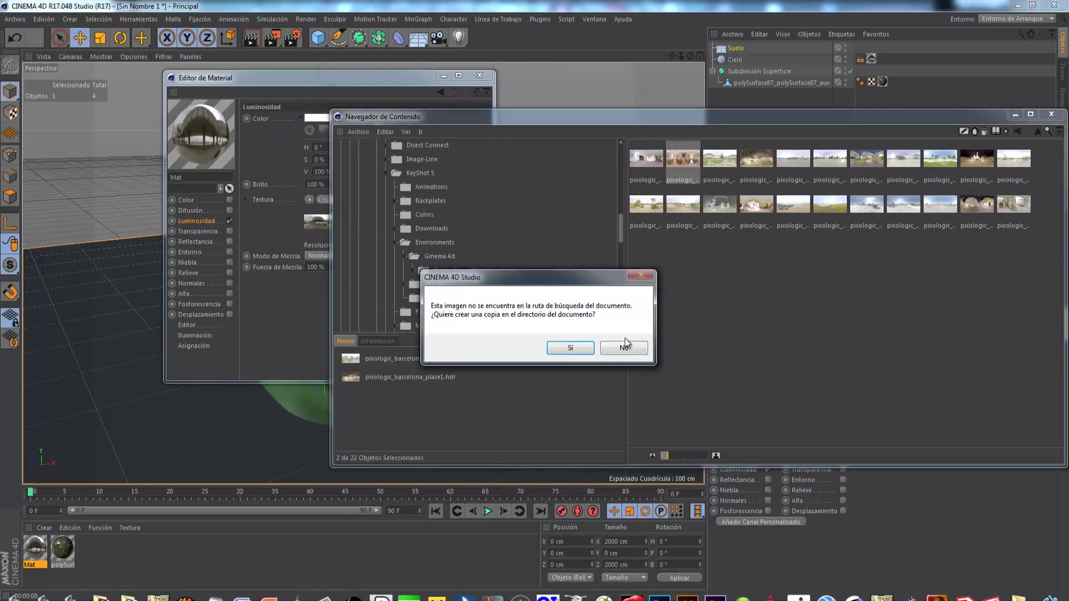
click(623, 348)
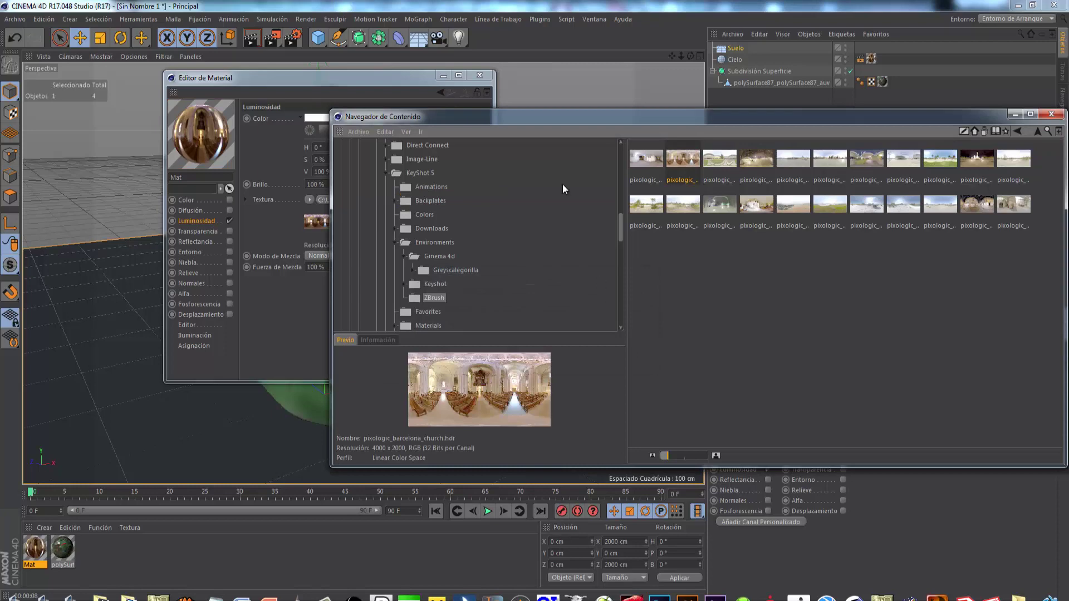
click(482, 76)
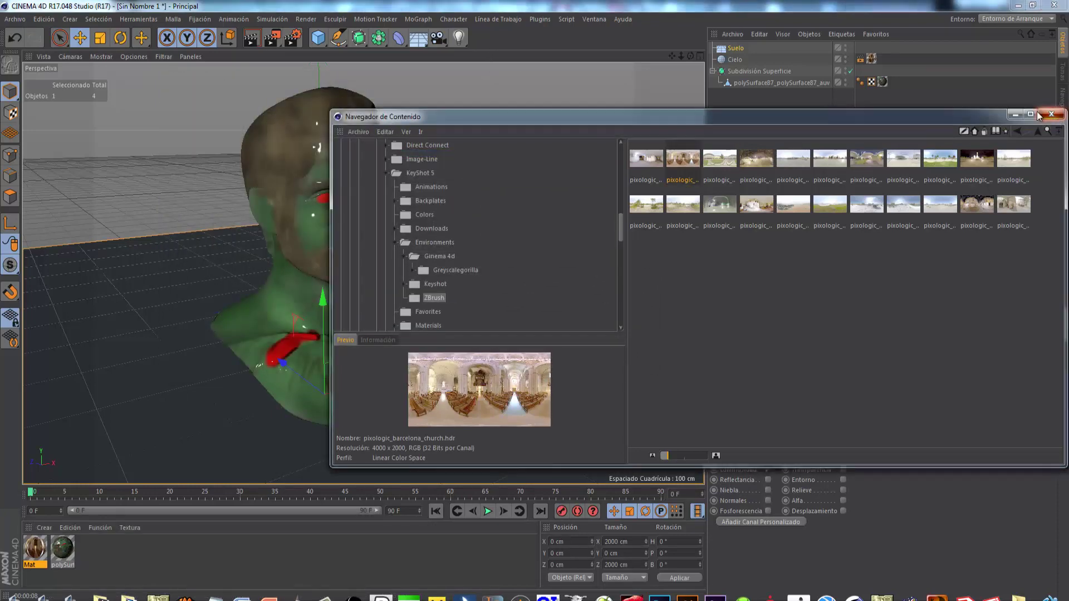
click(1051, 114)
Render the bust on the floor lit by the church HDR sky
click(251, 38)
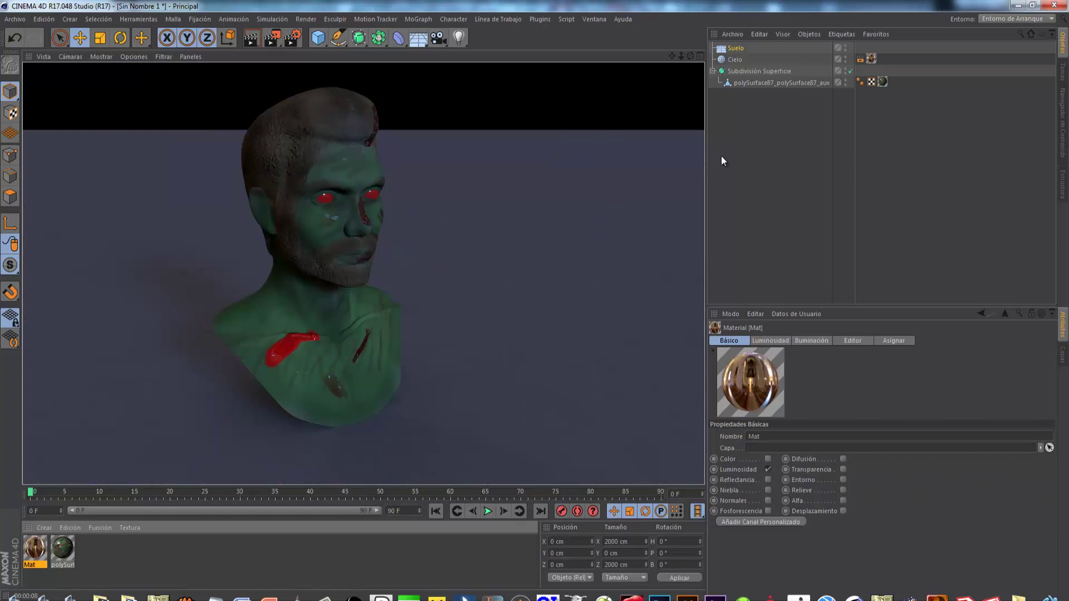
Add an infinite light with Area shadows, place it front-right of the bust, and render
click(459, 39)
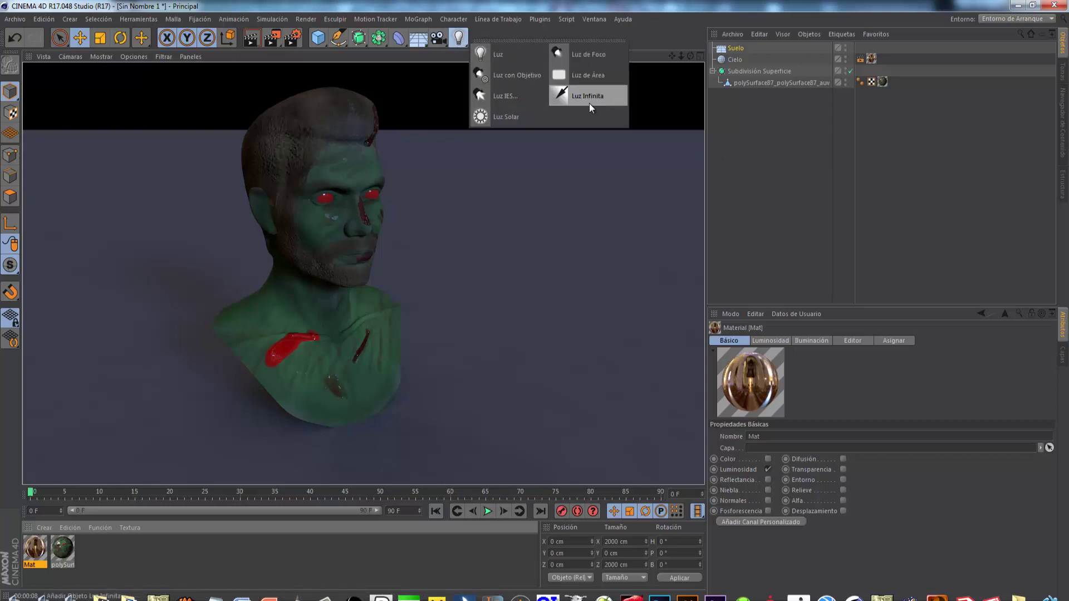
click(590, 97)
click(767, 465)
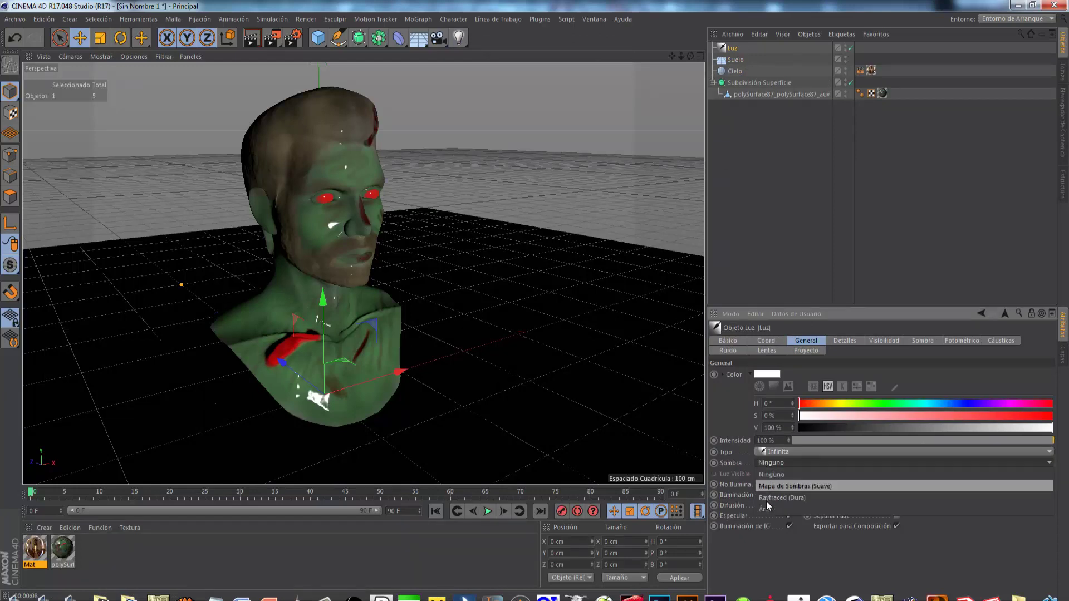
click(771, 507)
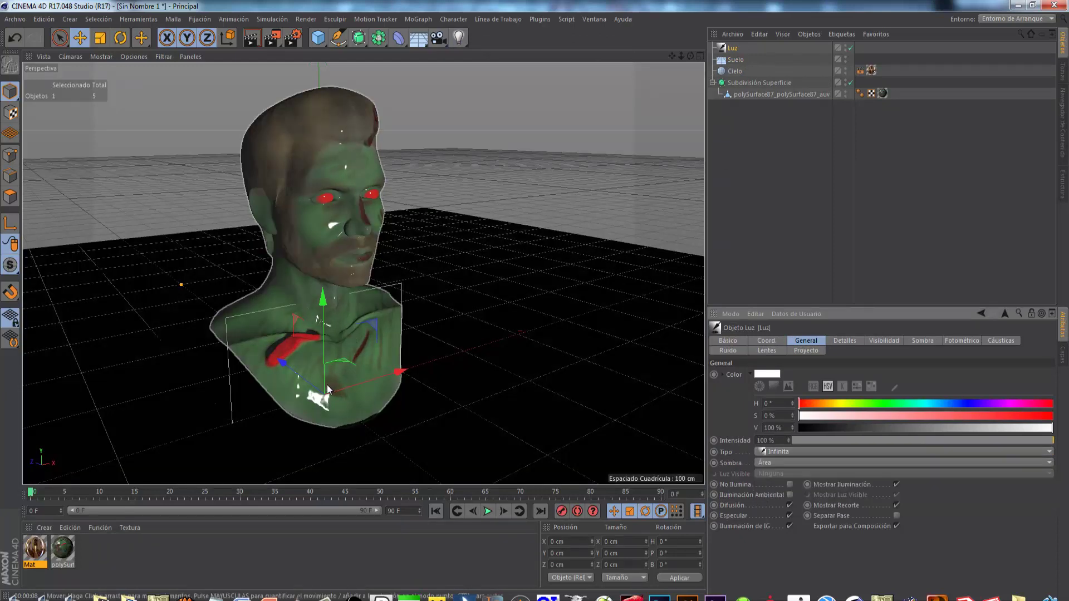
mouse_move(311, 309)
mouse_down()
mouse_move(512, 446)
mouse_move(516, 401)
mouse_up()
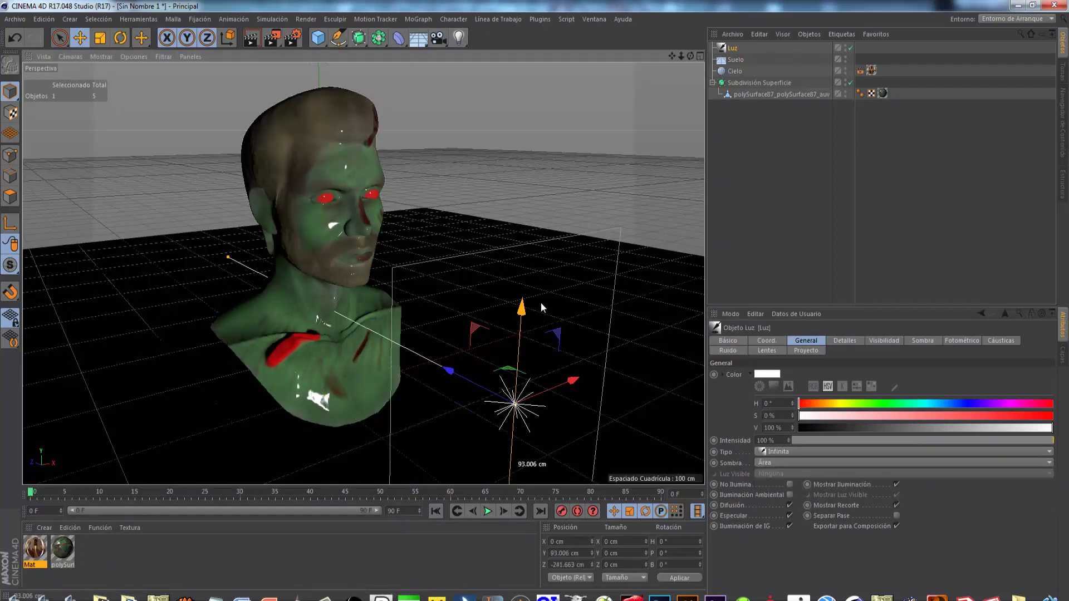
click(256, 39)
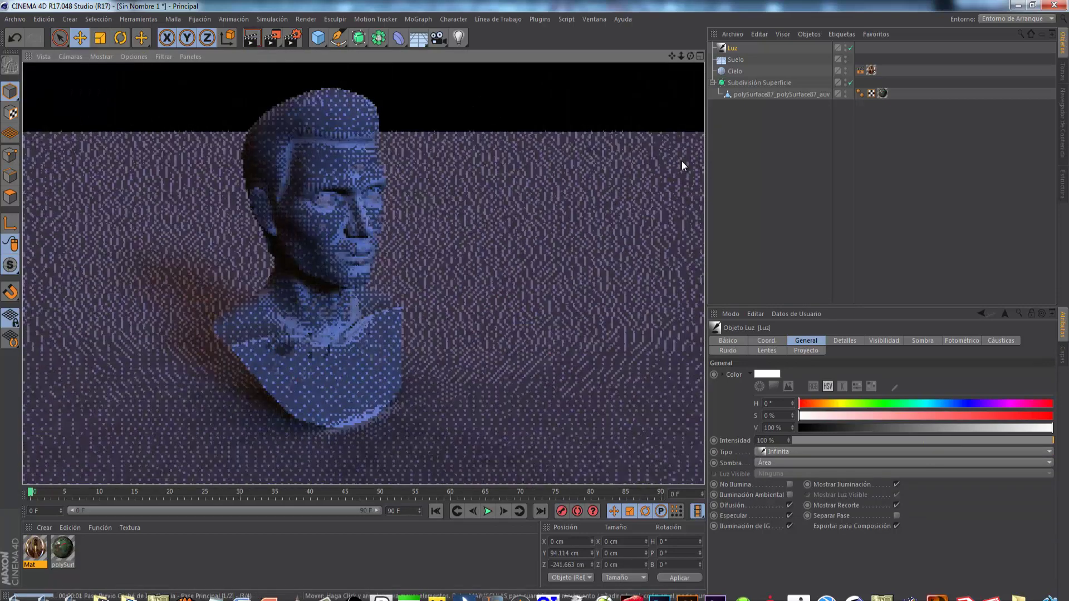